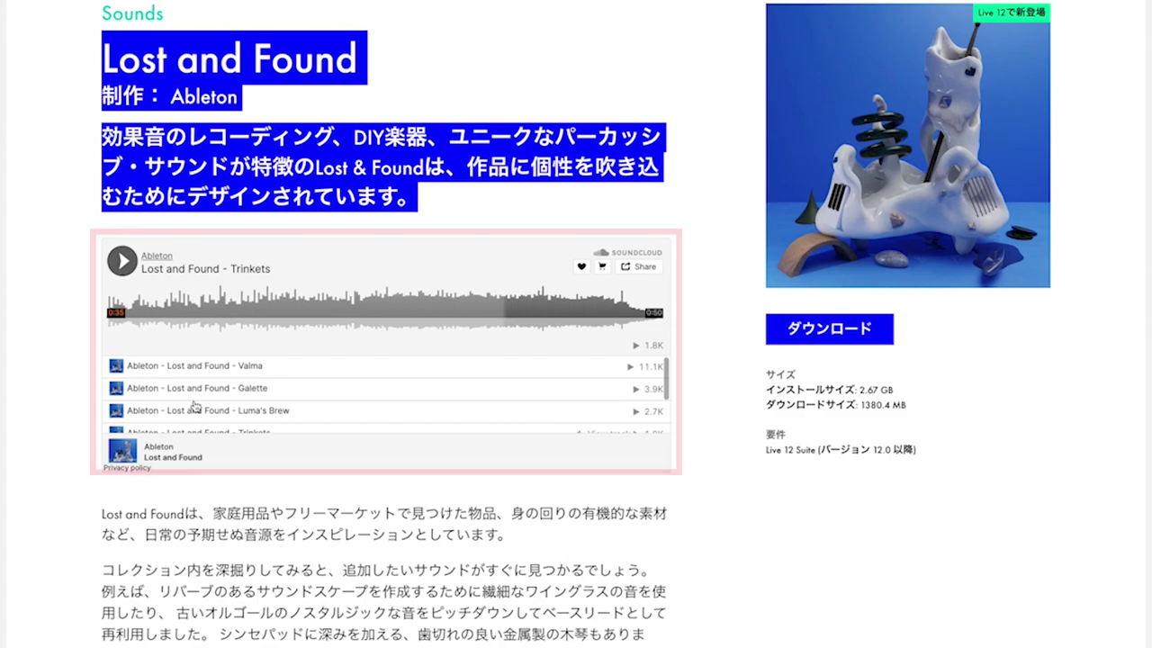
Review the preview tracks of the Lost and Found pack and highlight its install and download sizes.
scroll(197, 390, "down", 1)
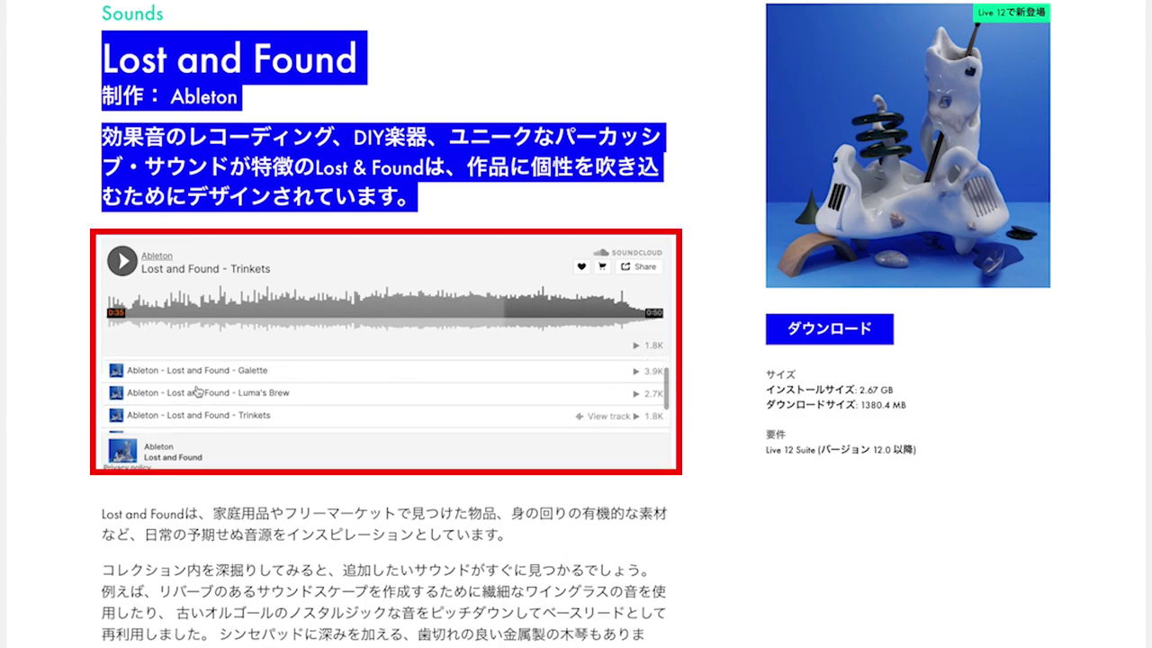
scroll(197, 392, "up", 1)
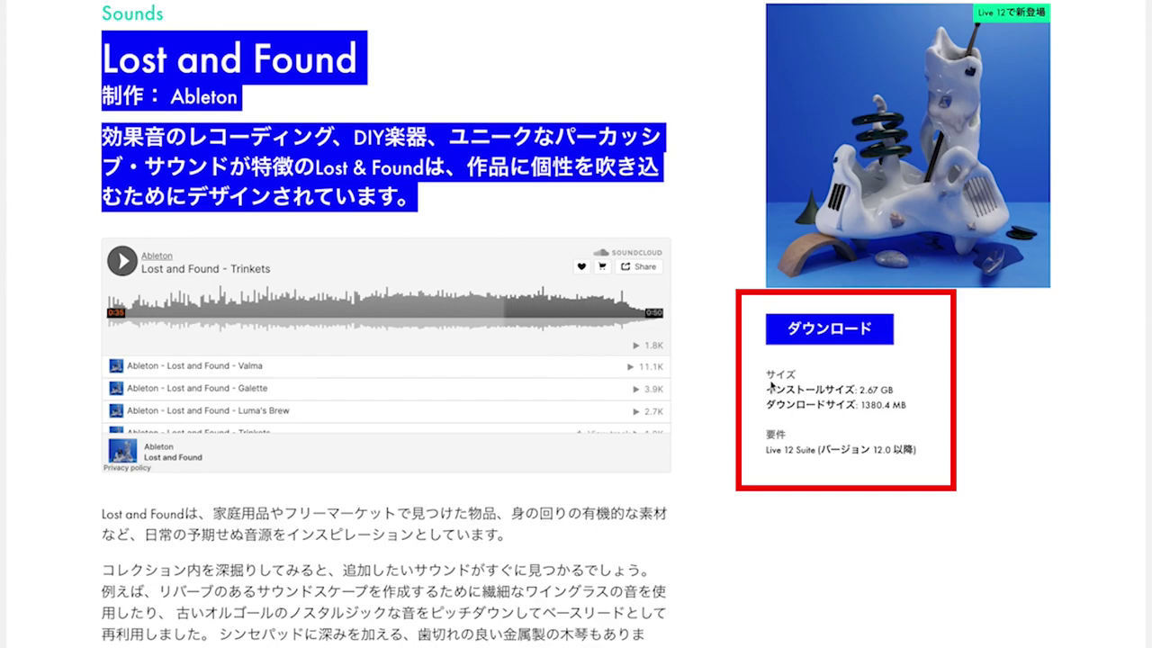
left_click_drag(774, 372, 917, 413)
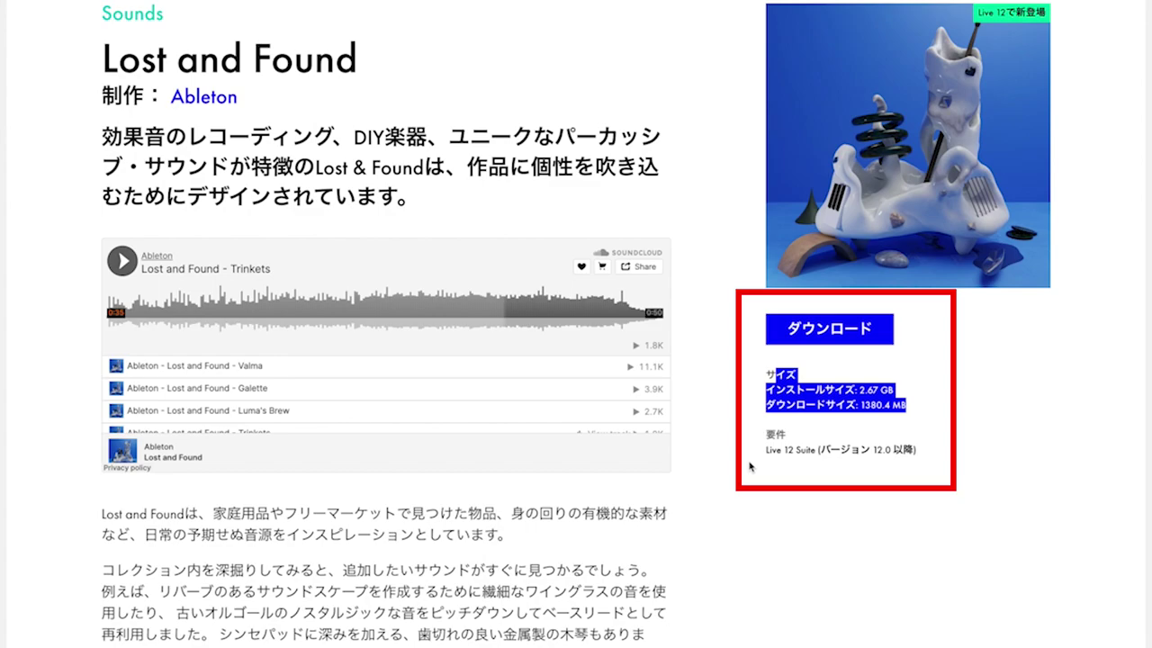
Read the Lost and Found pack's description and its list of included contents (収録内容), highlighting the passages.
scroll(45, 530, "down", 2)
left_click_drag(102, 322, 274, 646)
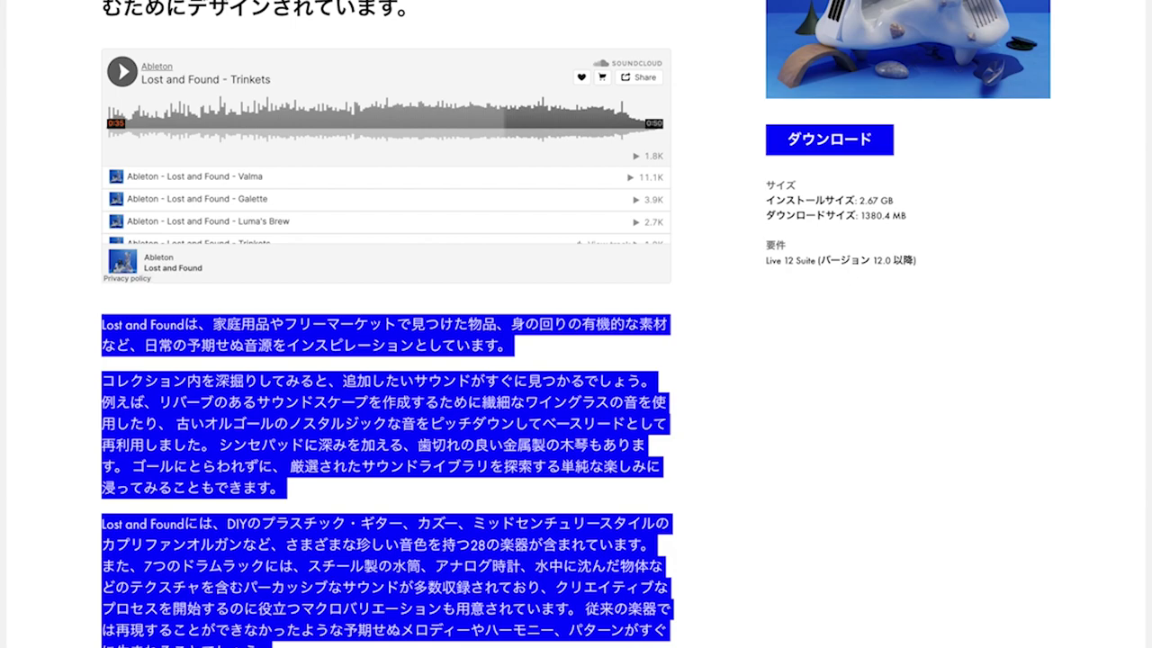
triple_click(387, 576)
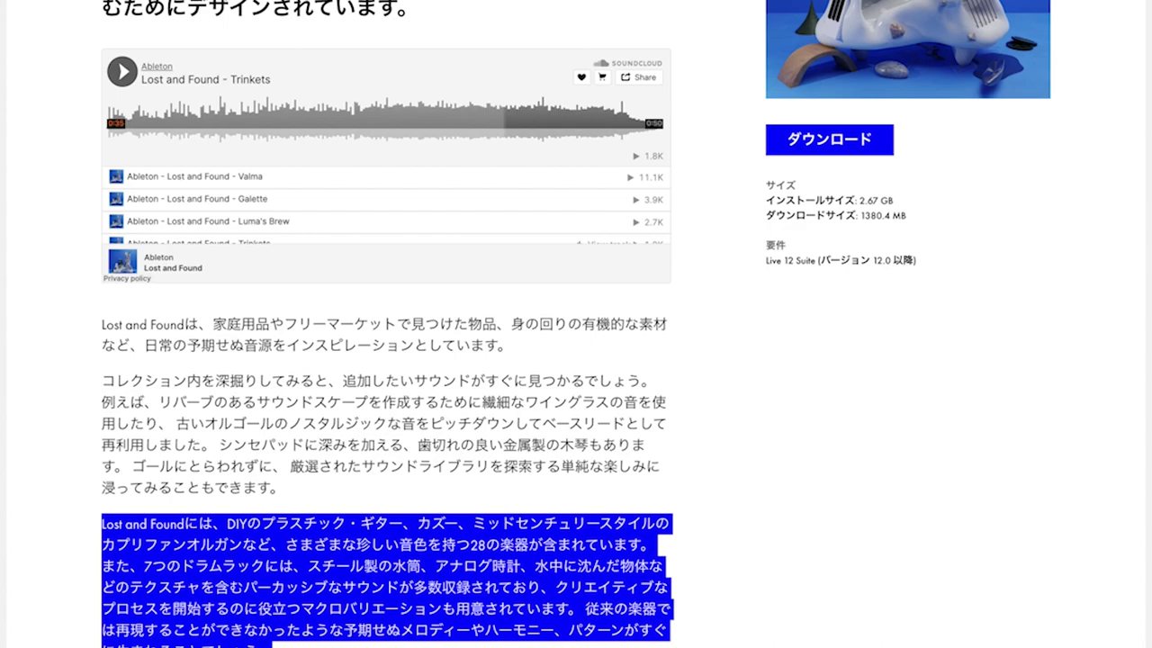
left_click(265, 641)
scroll(266, 641, "down", 2)
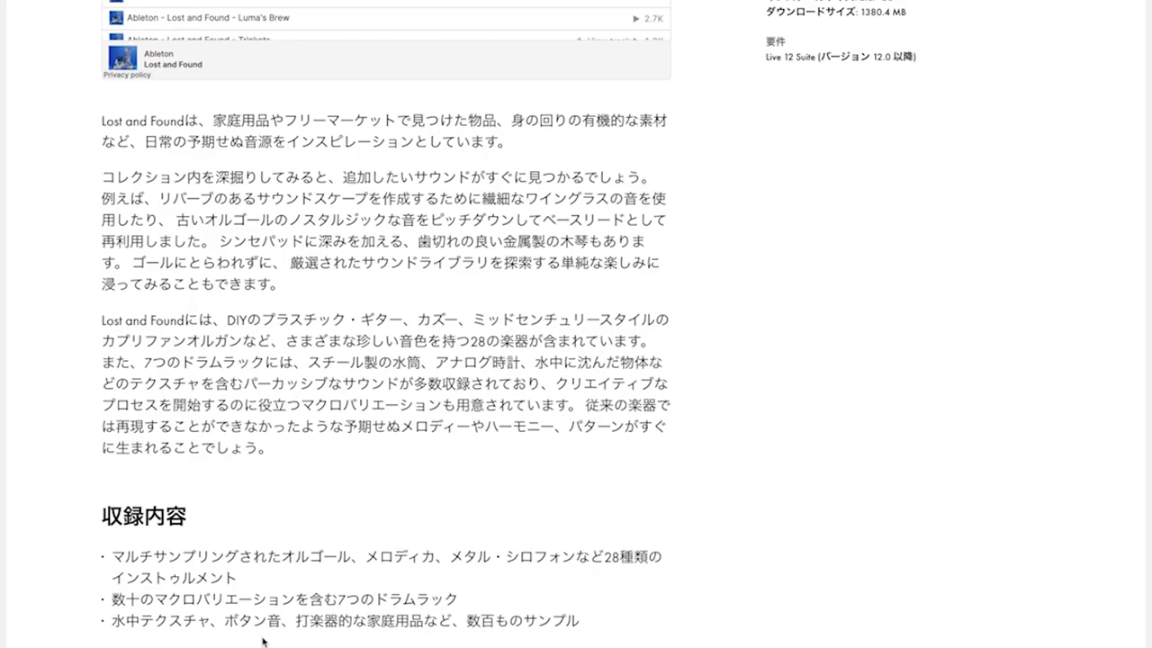
scroll(255, 624, "down", 1)
left_click_drag(106, 455, 296, 585)
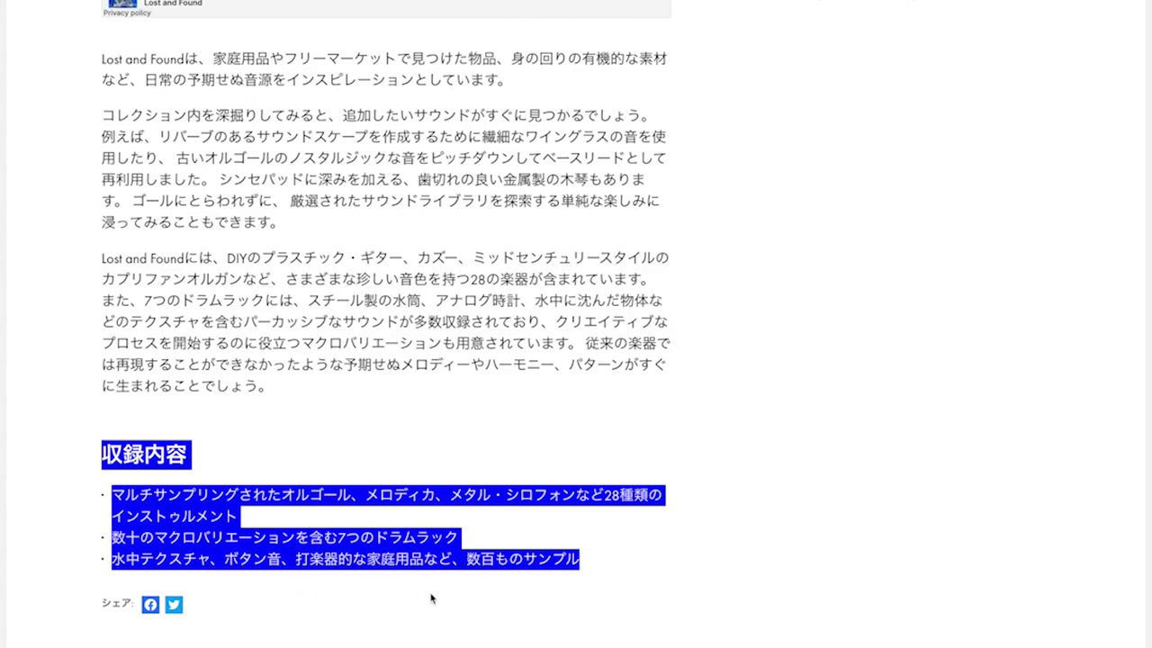
left_click(270, 445)
scroll(270, 446, "up", 5)
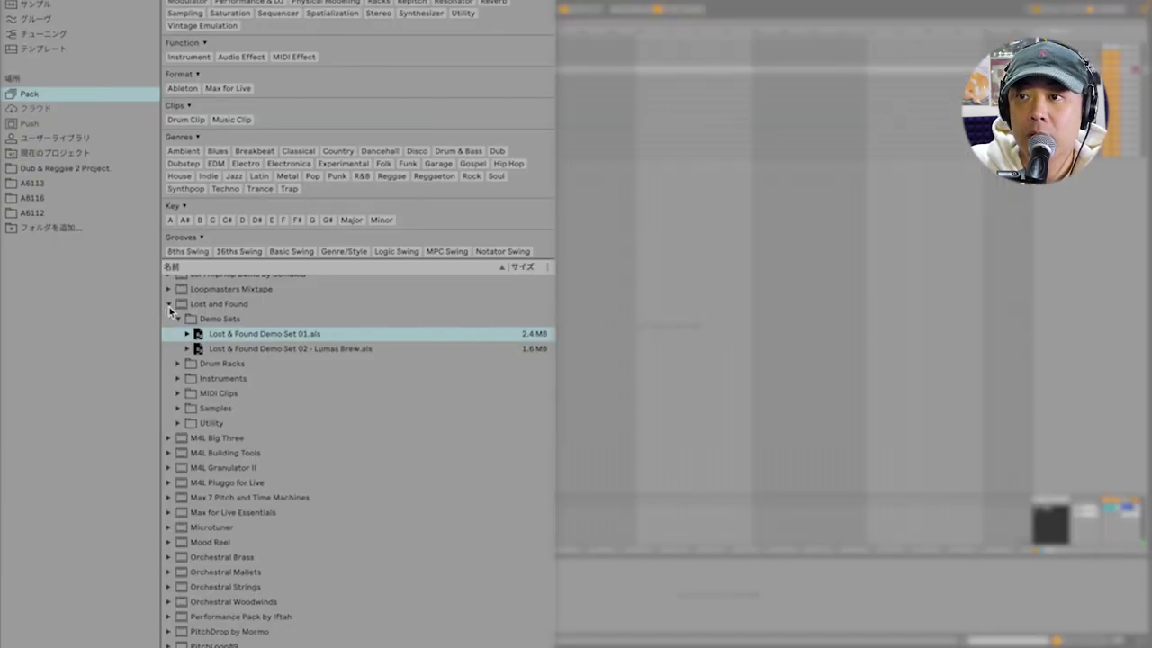
Switch to Ableton Live and examine the Lost and Found pack's subfolders in the browser, leaving the pack and its Demo Sets folder expanded.
left_click(219, 305)
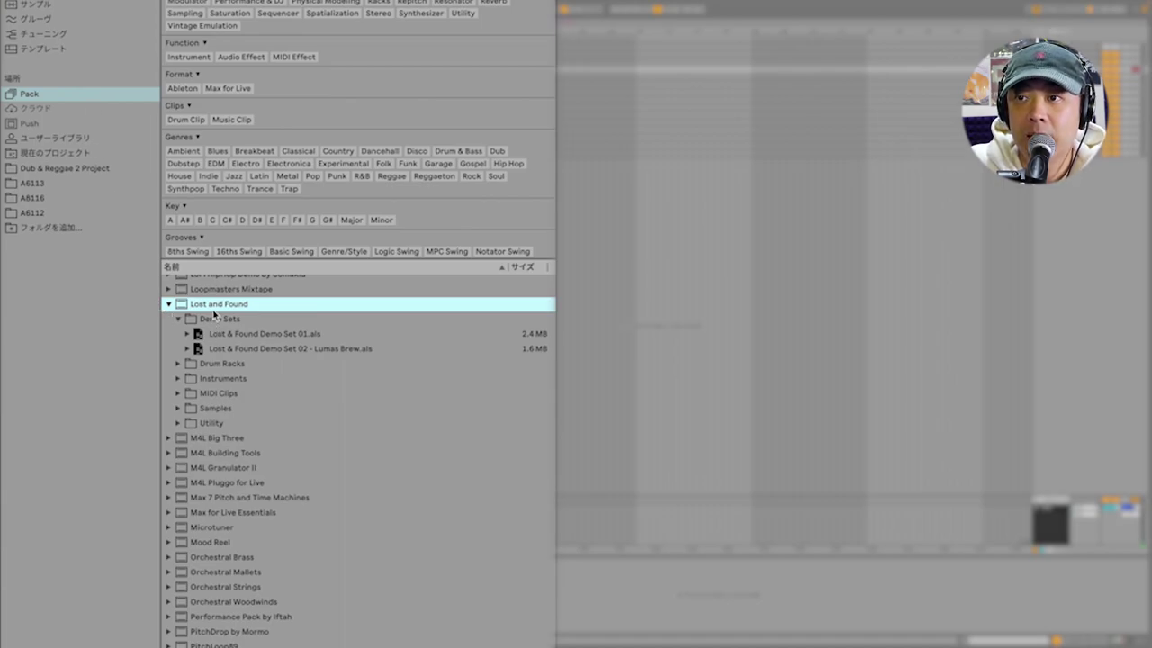
scroll(215, 320, "up", 5)
scroll(214, 315, "down", 5)
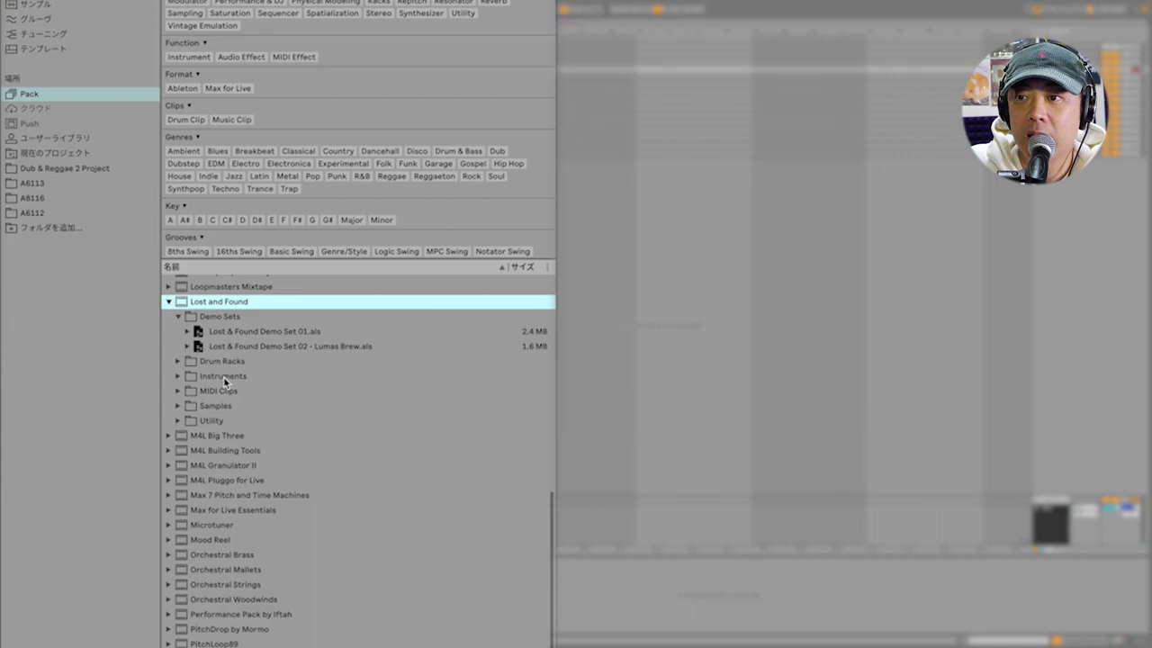
scroll(217, 338, "up", 1)
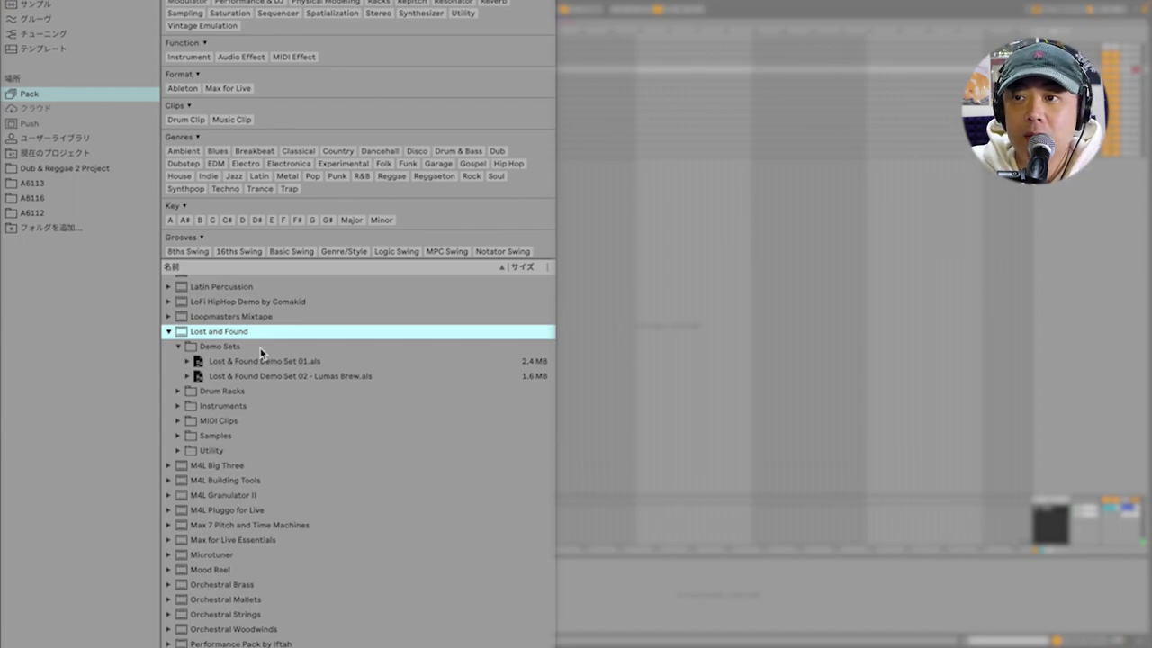
left_click(170, 333)
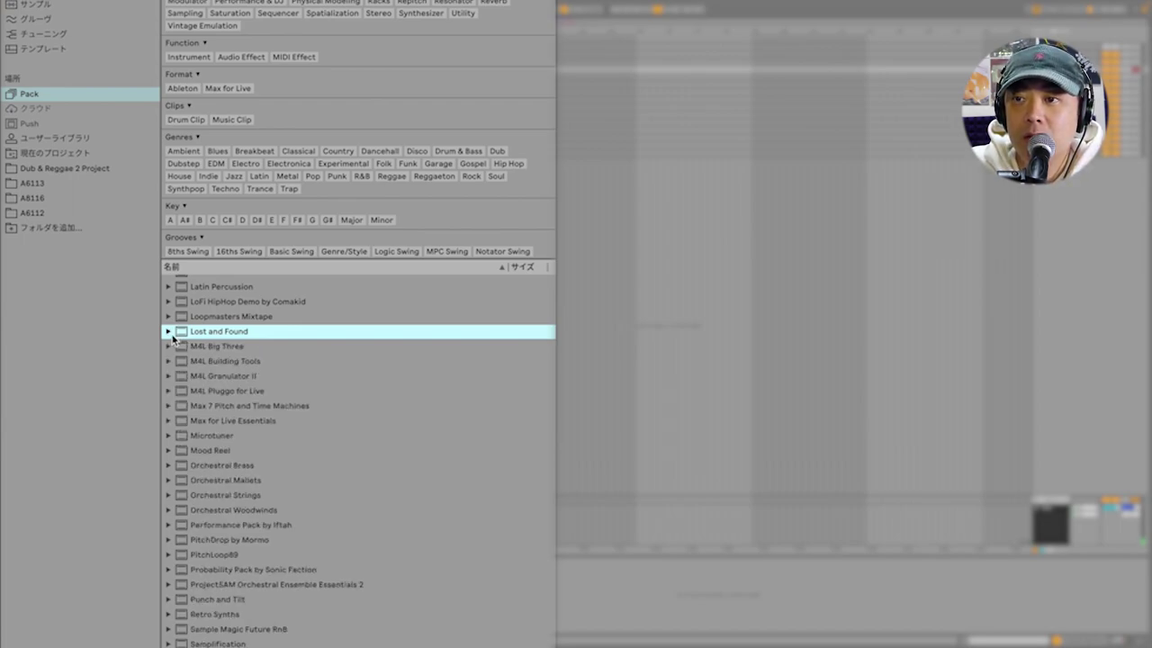
left_click(170, 333)
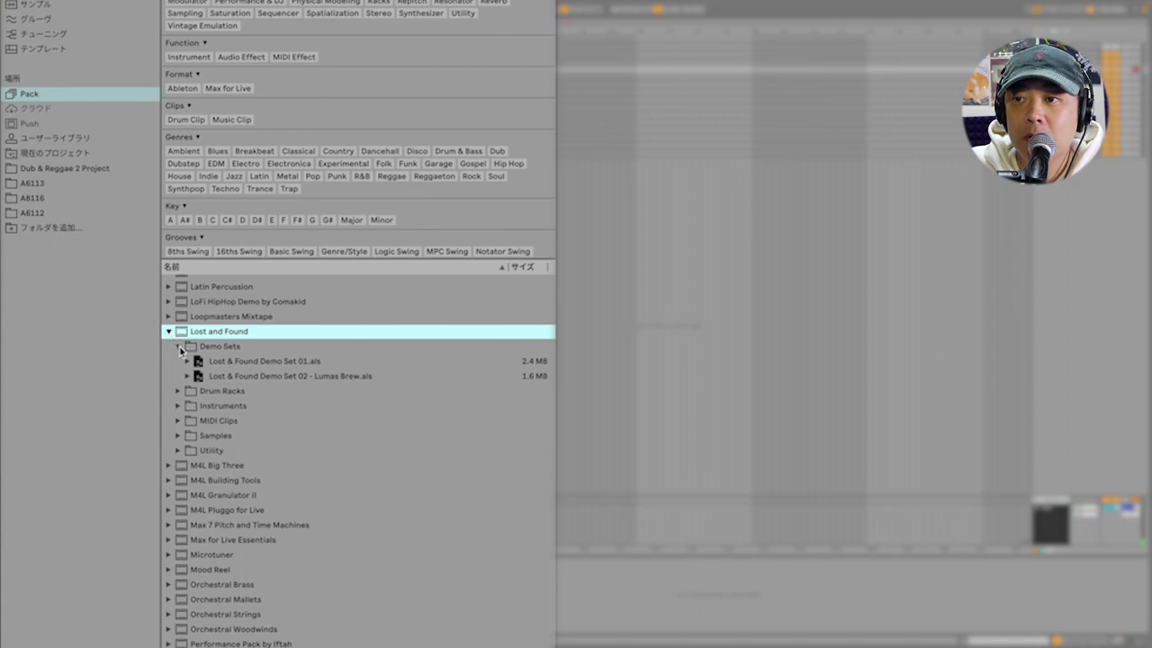
left_click(178, 347)
left_click(178, 348)
Examine the two demo sets in the Demo Sets folder, including the tracks inside Lost & Found Demo Set 01.als.
left_click(238, 364)
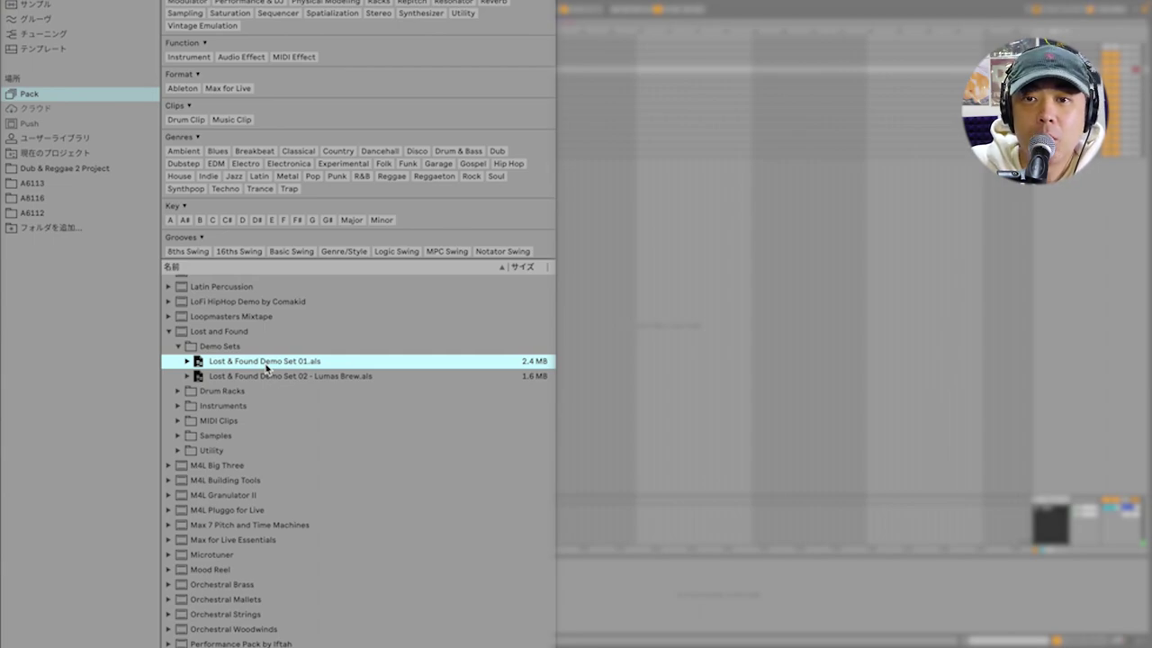
left_click(280, 378)
left_click(286, 365)
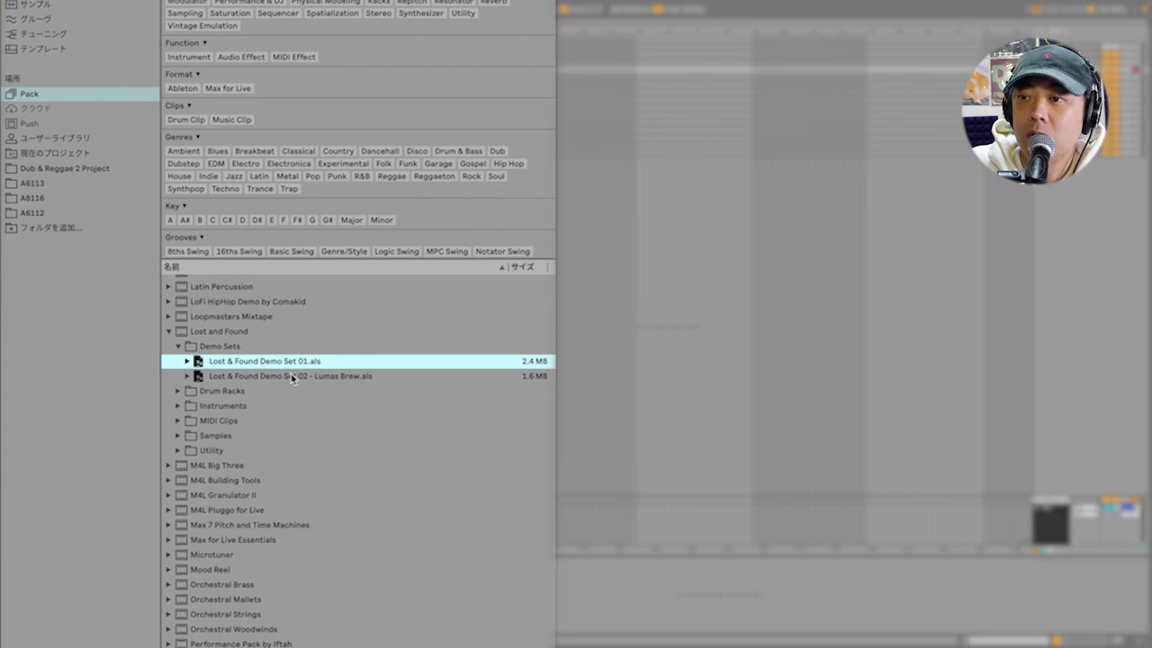
left_click(294, 363)
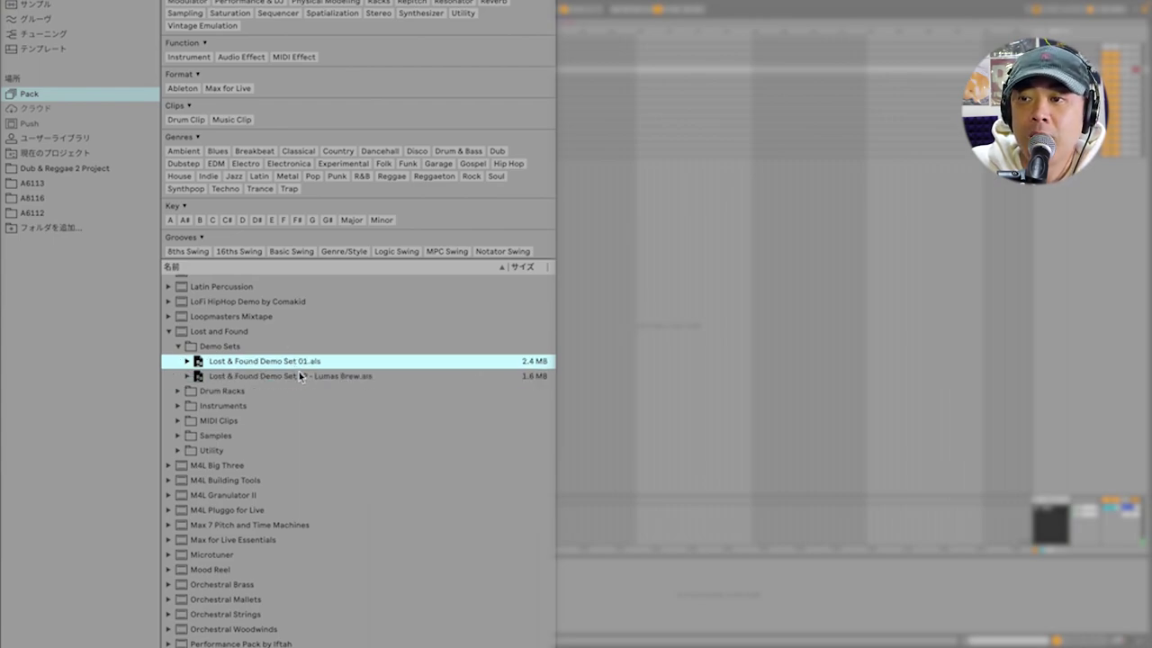
left_click(300, 375)
left_click(301, 366)
left_click(302, 375)
left_click(256, 363)
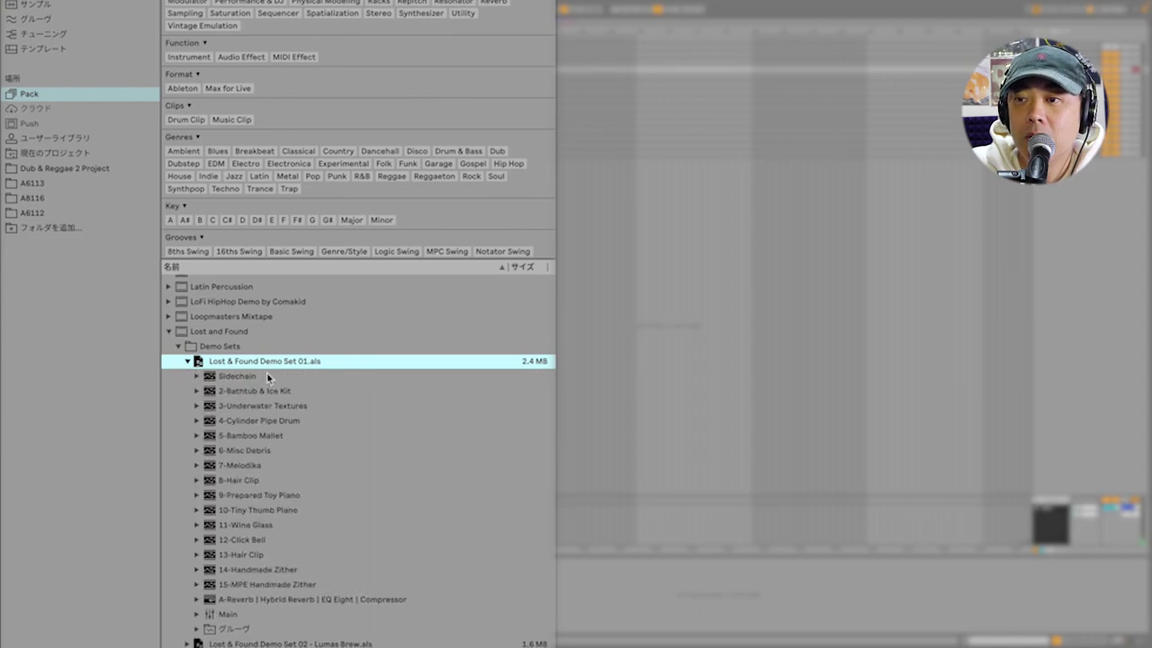
left_click(187, 362)
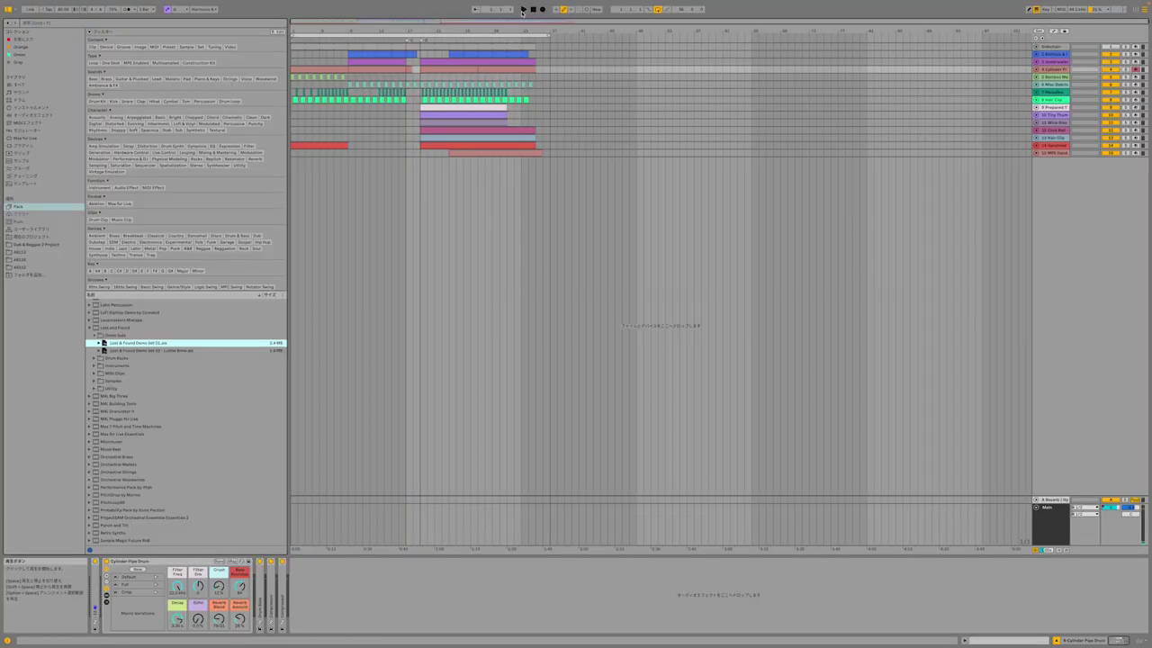
Play the demo arrangement and unfold its tracks from Sidechain through 13-Hair Clip, plus the A-Reverb return track.
left_click(523, 9)
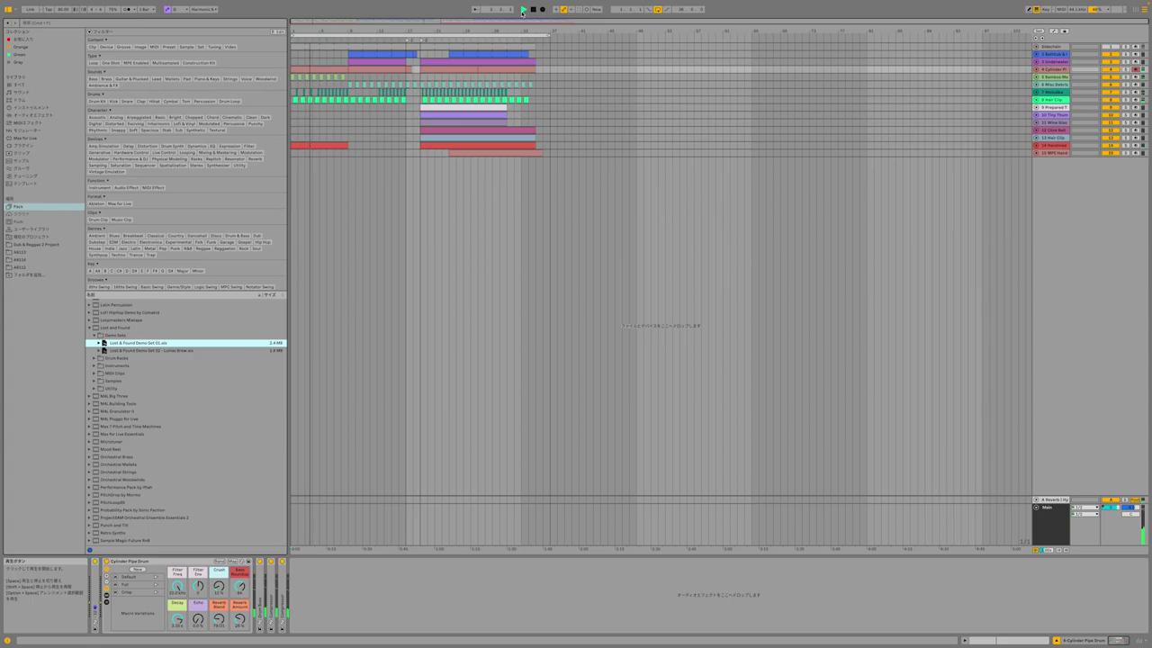
left_click(1036, 46)
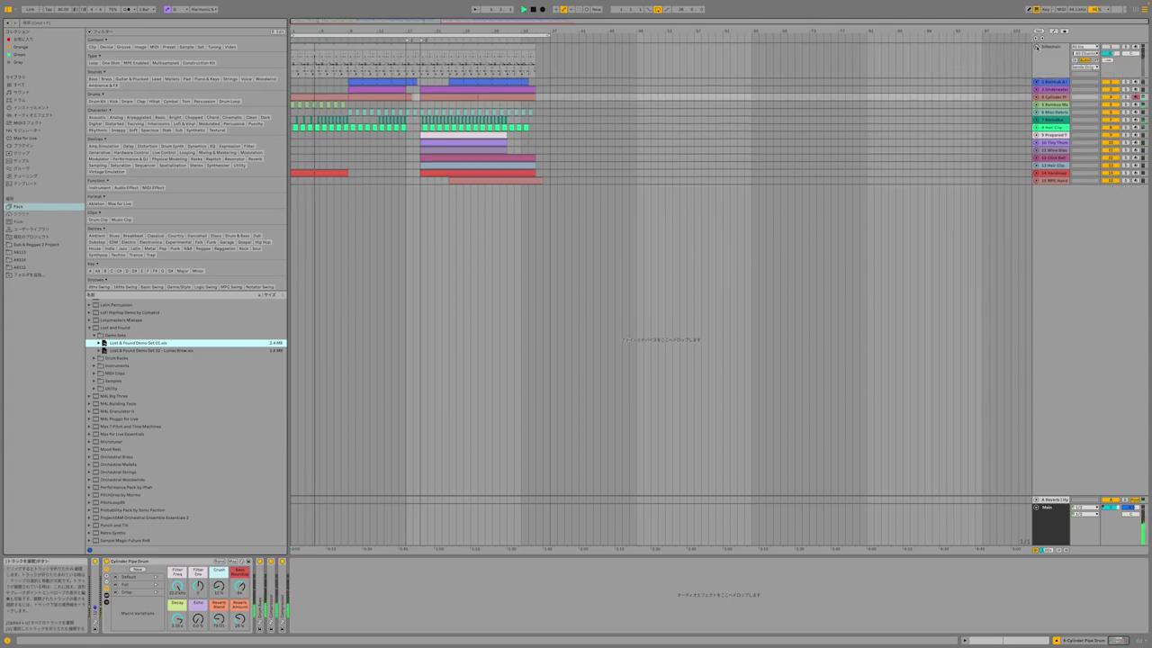
left_click(1035, 81)
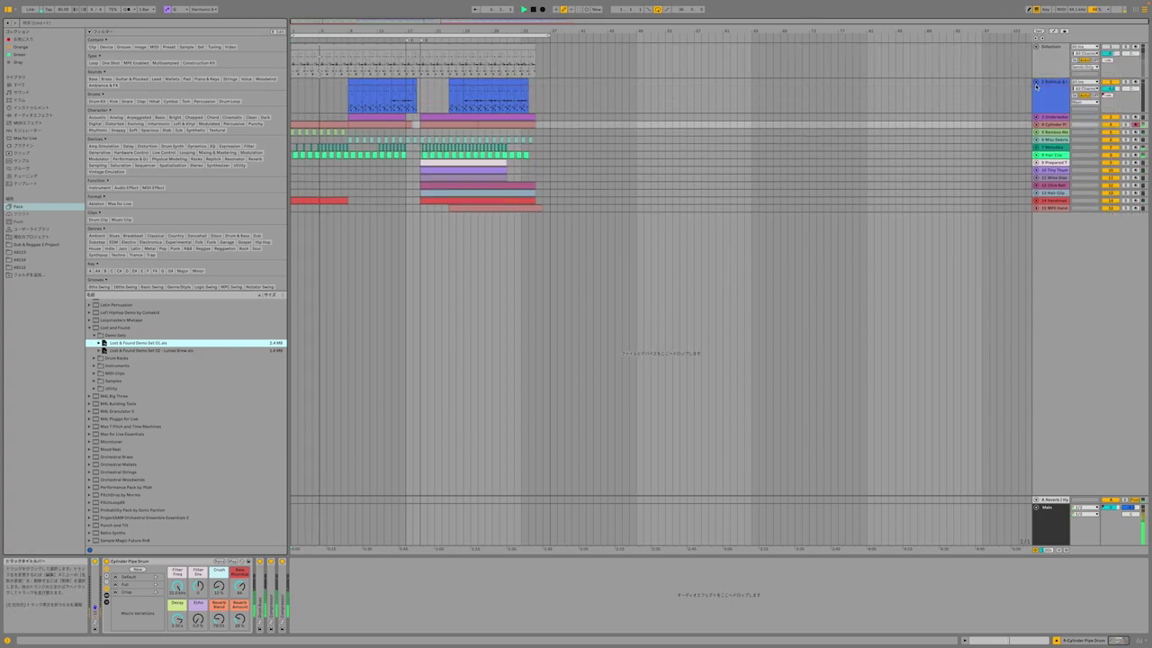
left_click(1036, 116)
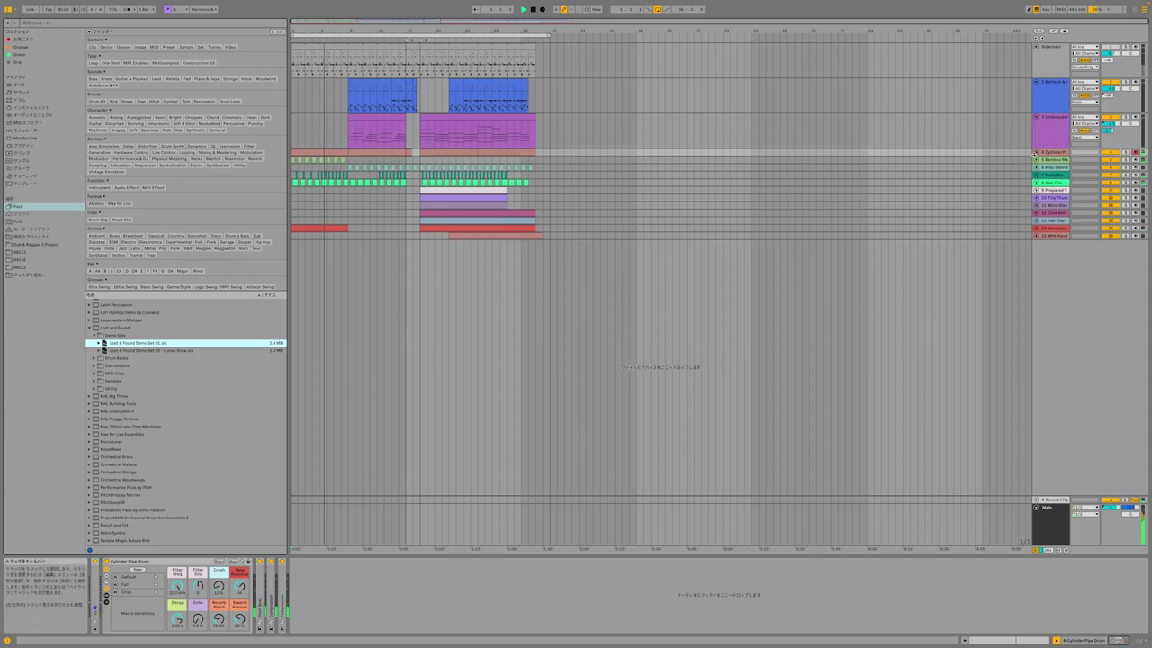
left_click(1036, 152)
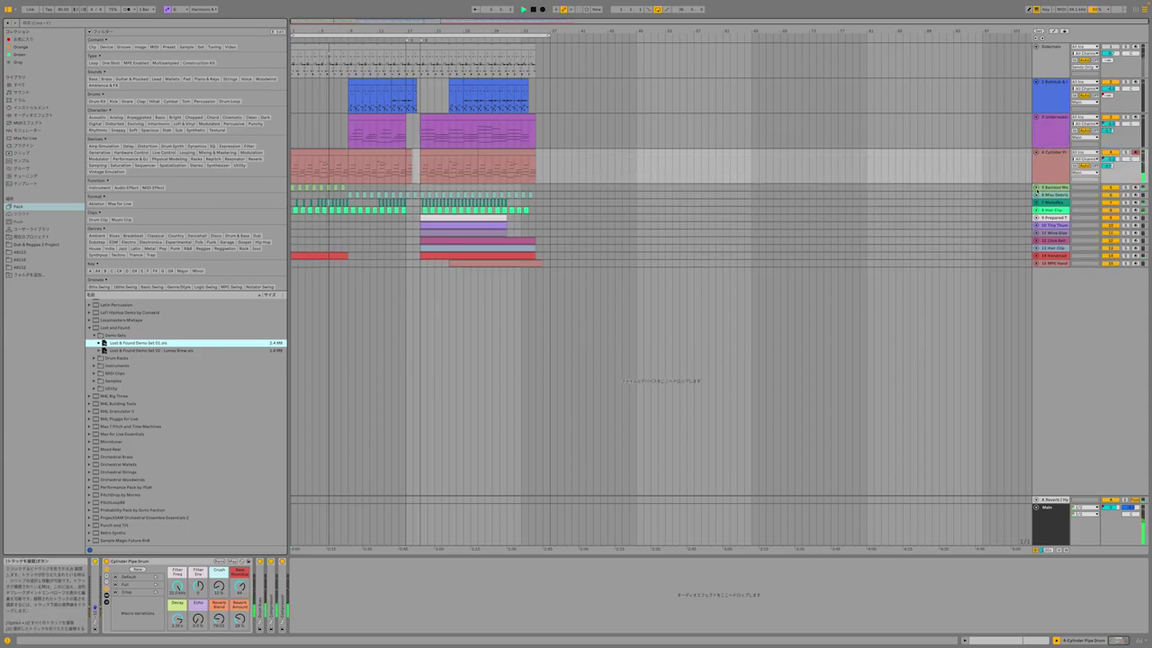
left_click(1035, 187)
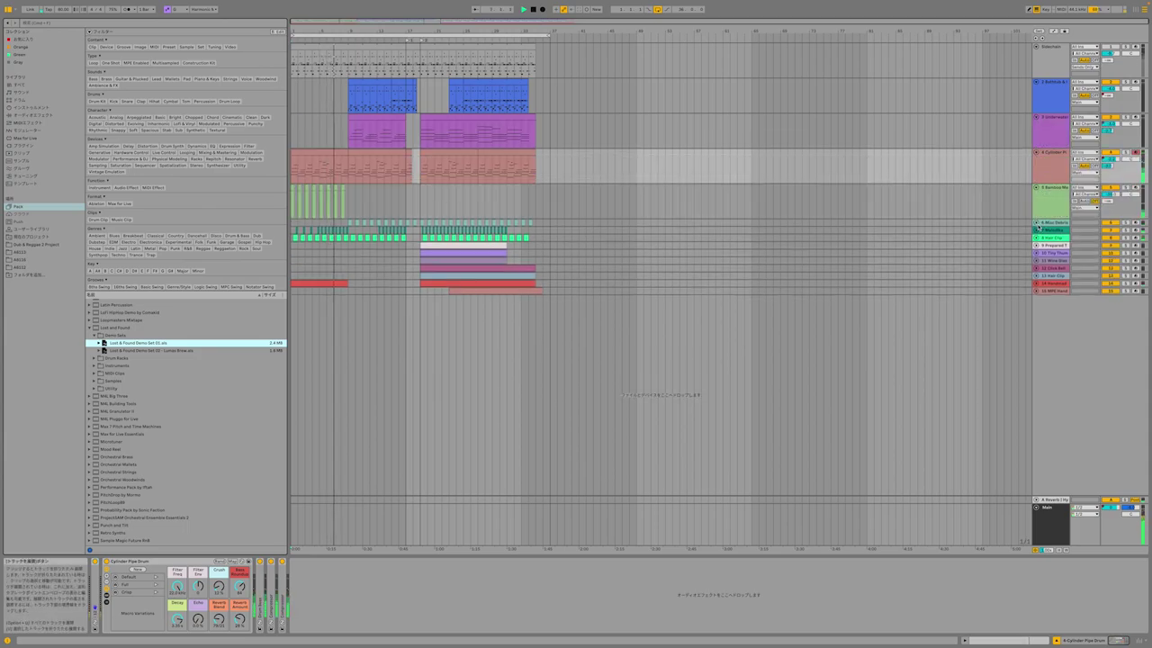
left_click(1035, 223)
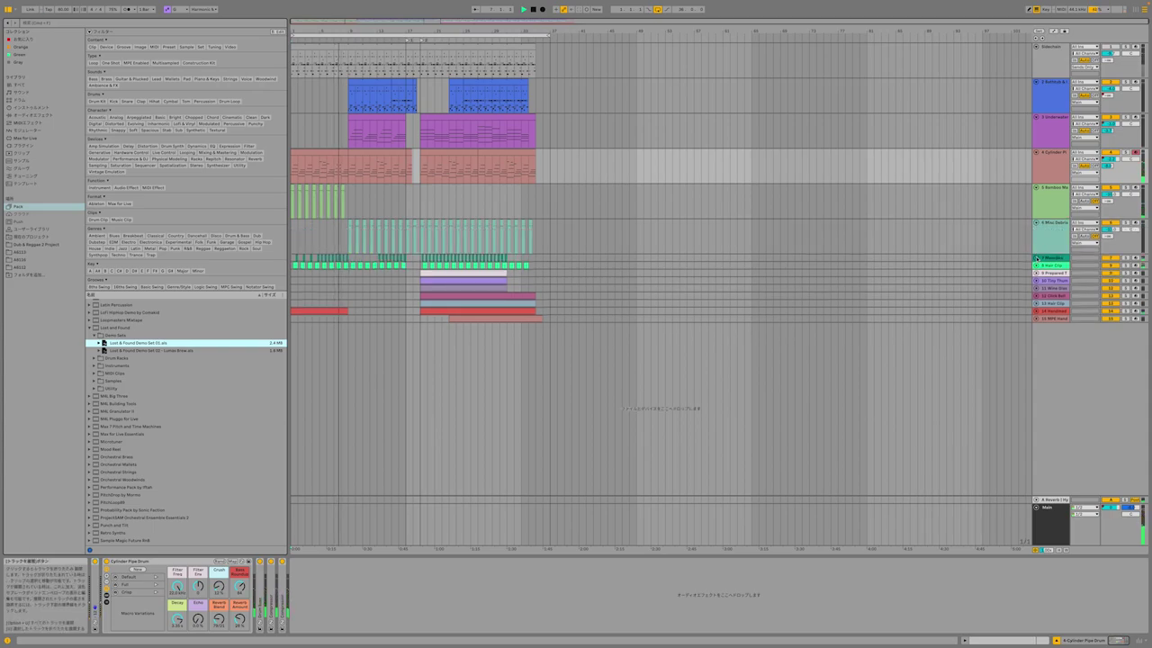
left_click(1035, 257)
left_click(1035, 292)
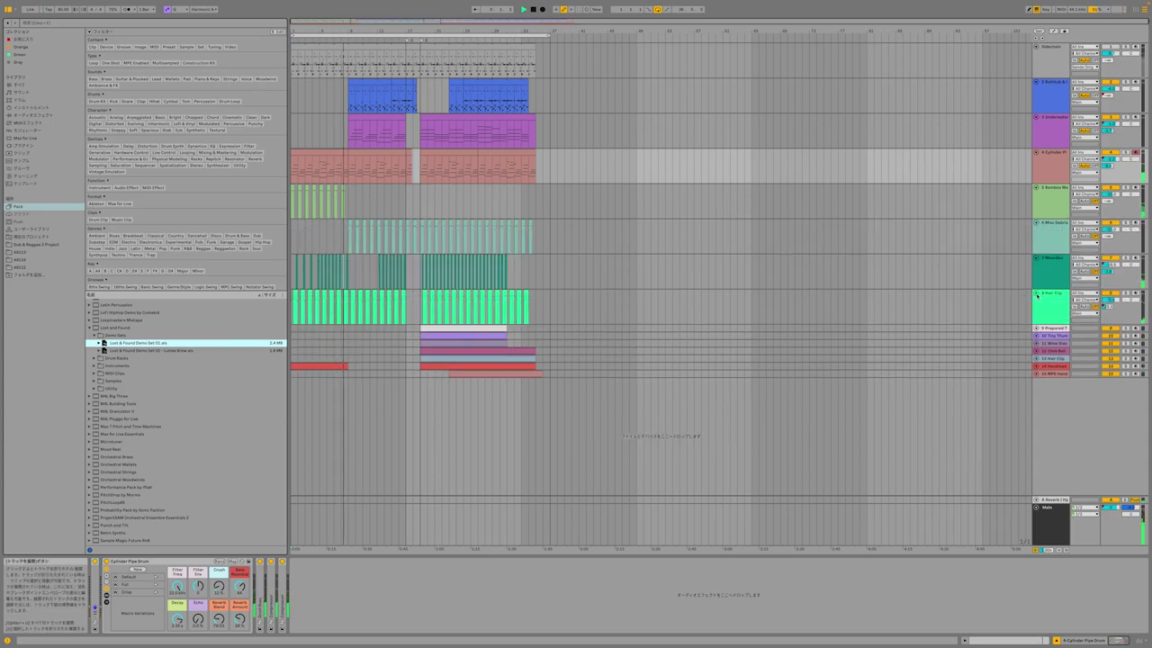
left_click(1036, 327)
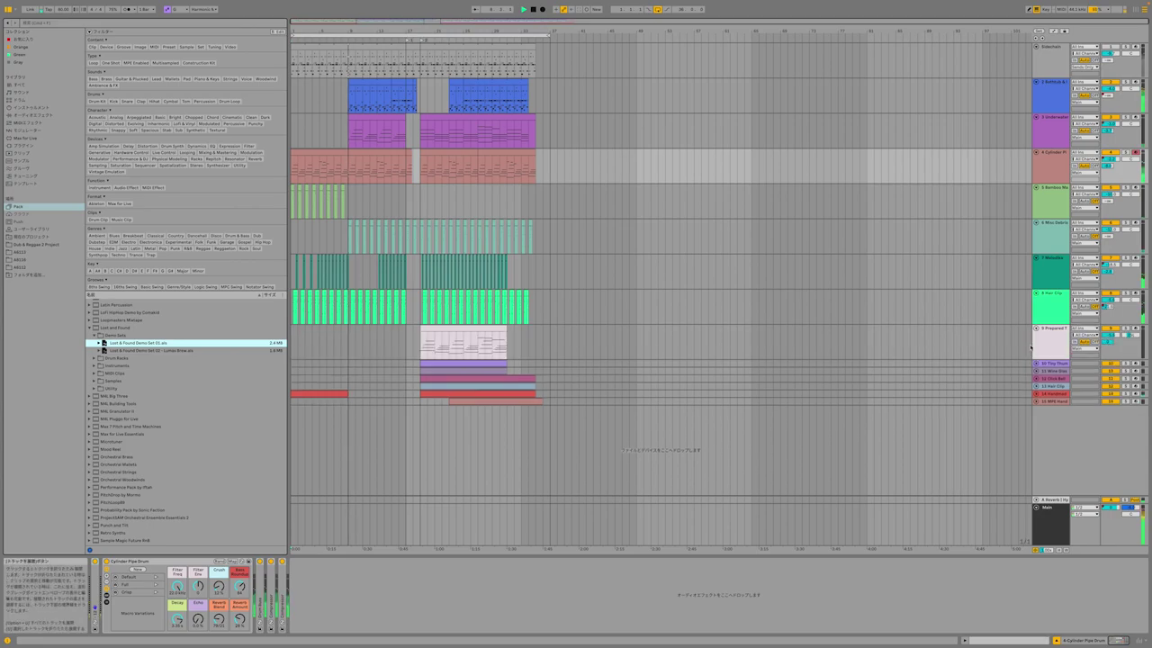
left_click(1035, 362)
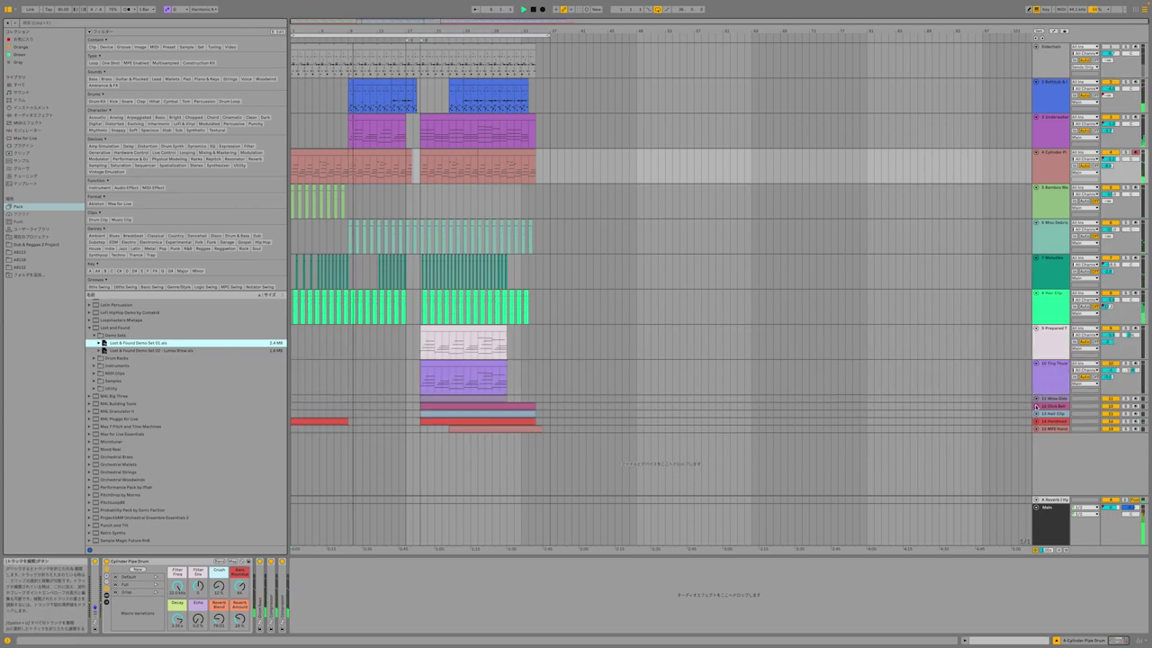
left_click(1036, 398)
left_click(1036, 432)
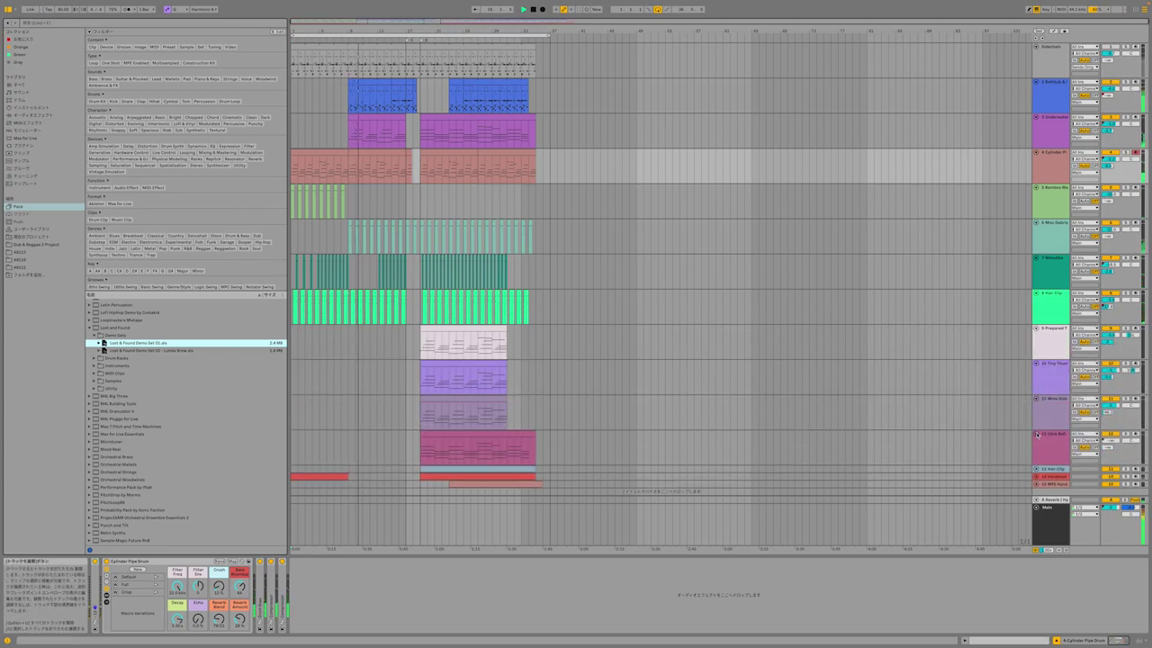
left_click(1036, 468)
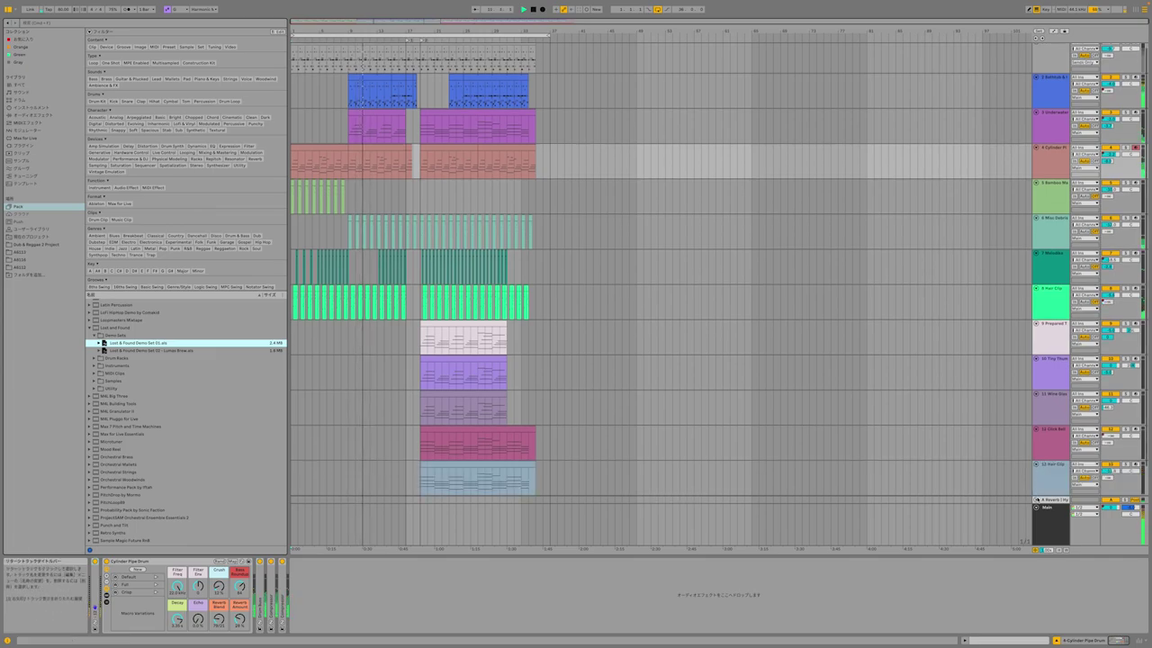
left_click(1036, 500)
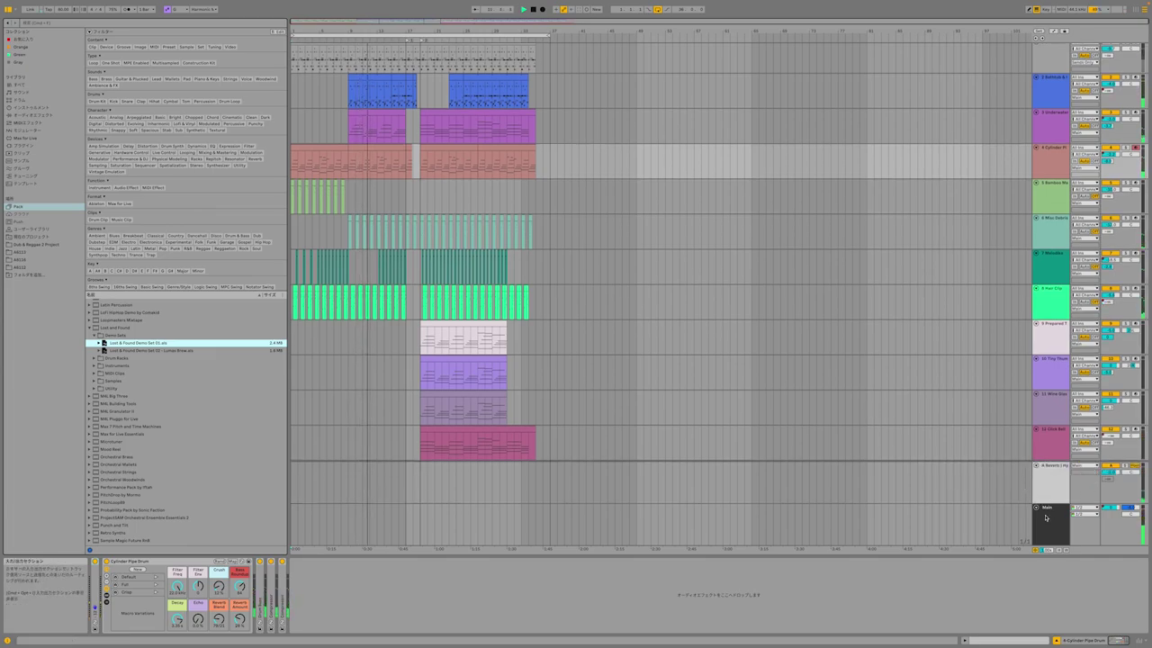
Select the Main track and unfold its Limiter, EQ Eight, Bright De-esser and Master Comp devices.
left_click(1046, 519)
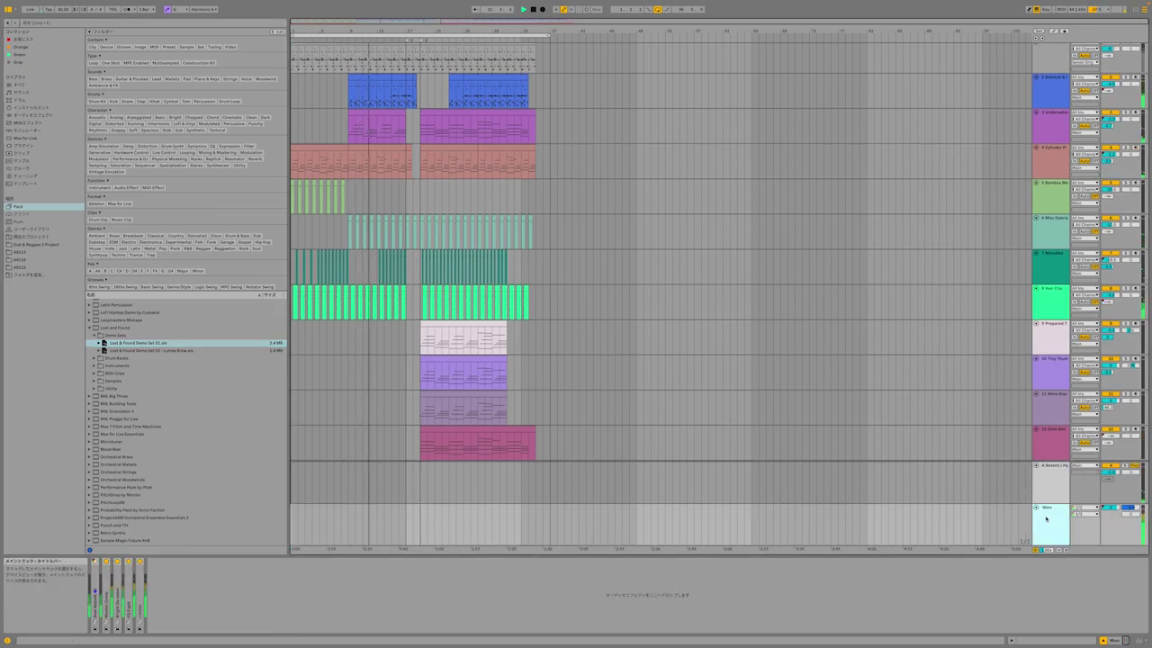
double_click(137, 573)
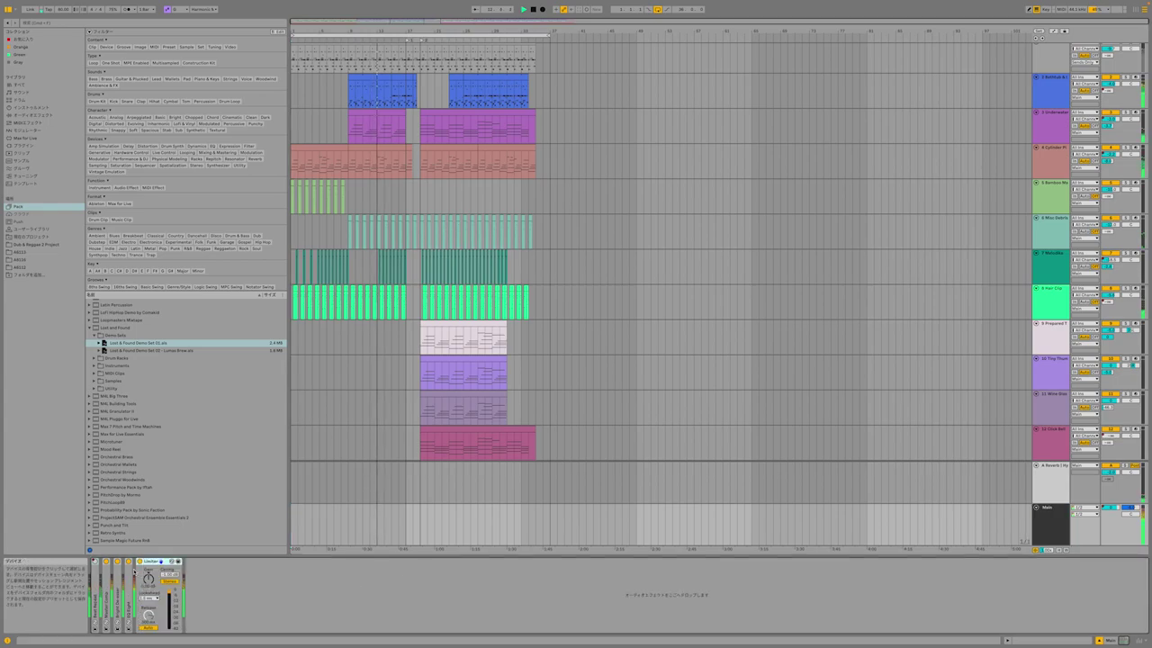
double_click(127, 589)
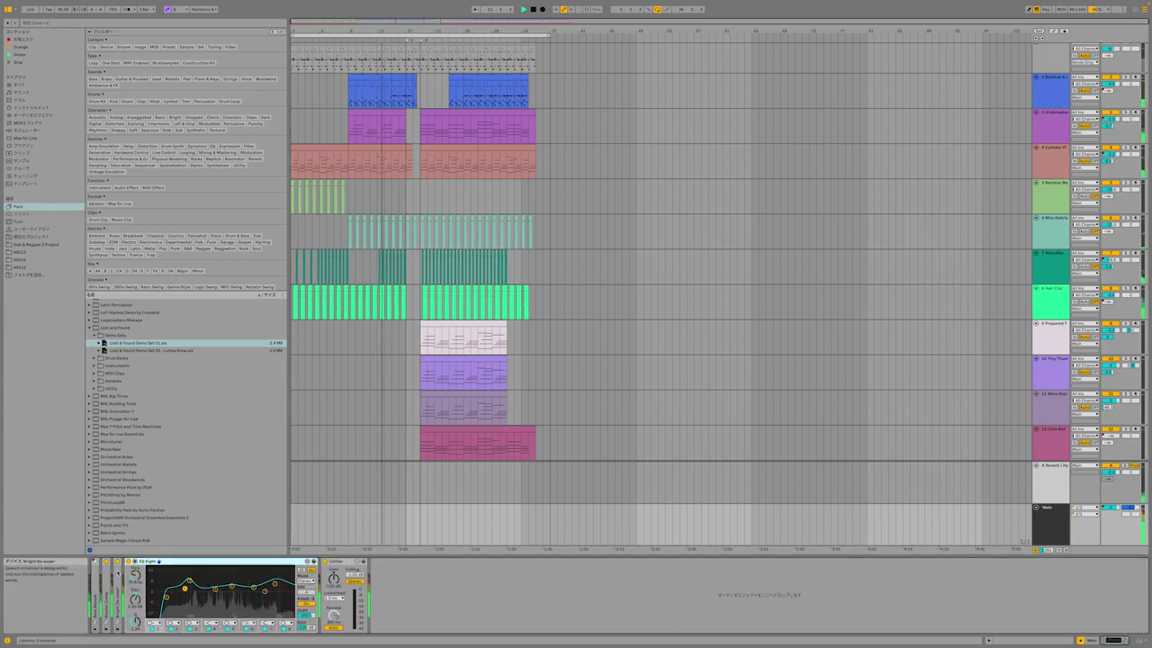
double_click(117, 589)
double_click(105, 592)
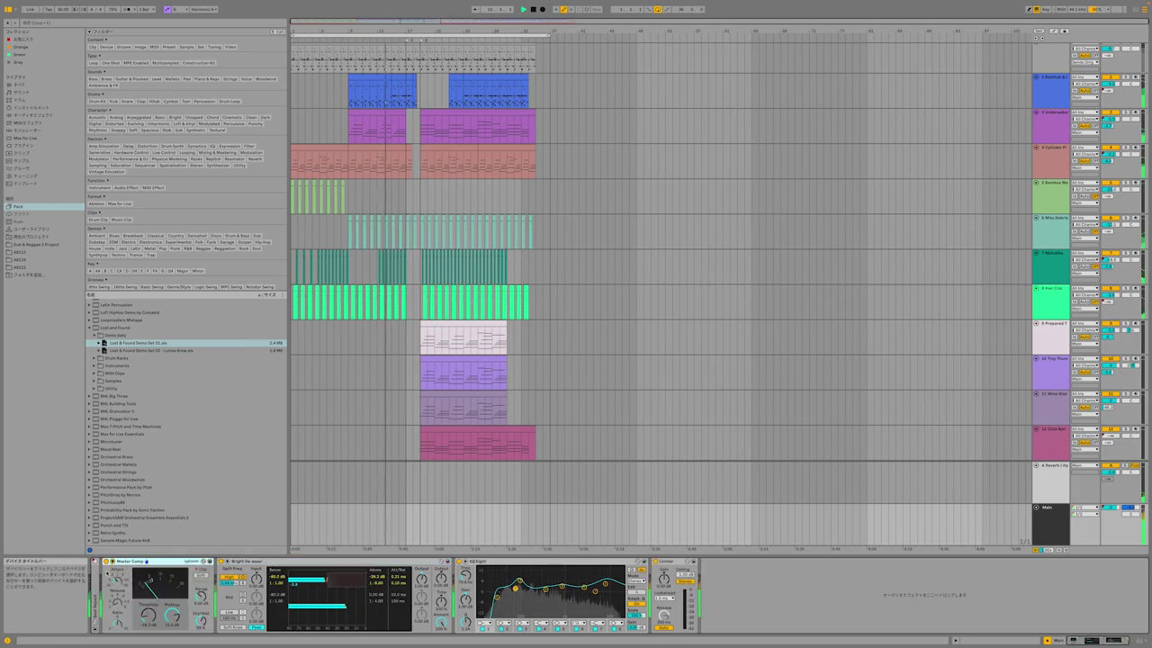
Unfold the Main track's Beat Repeat device, and show EQ Eight's enlarged curve and the mixer alongside the arrangement.
double_click(95, 592)
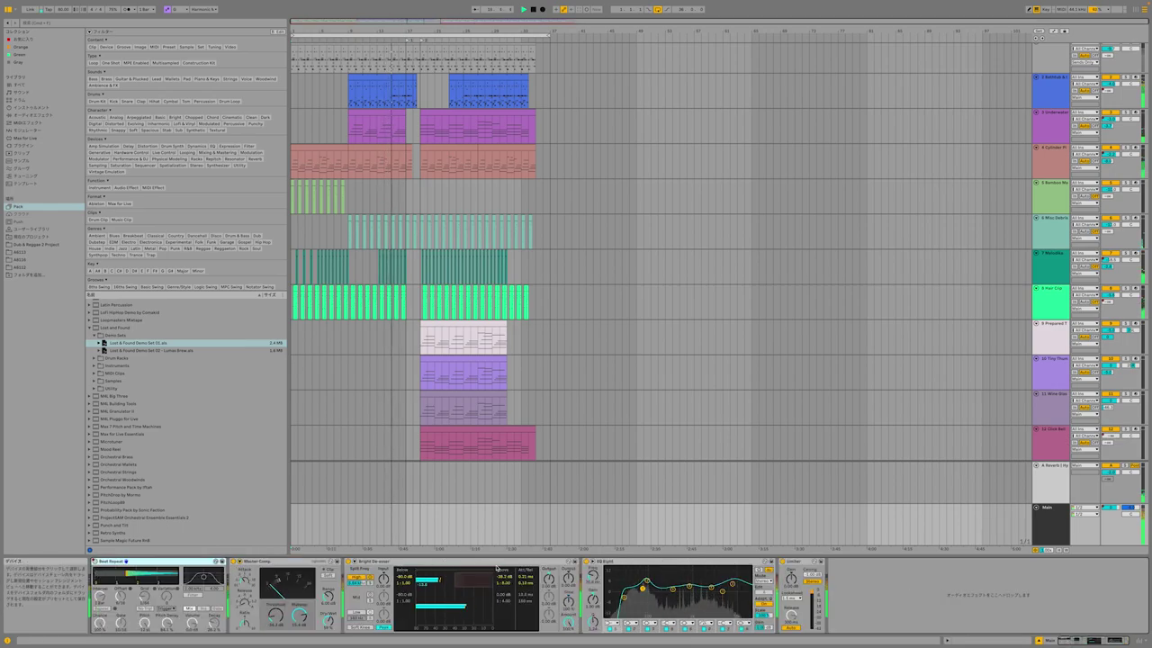
left_click(621, 564)
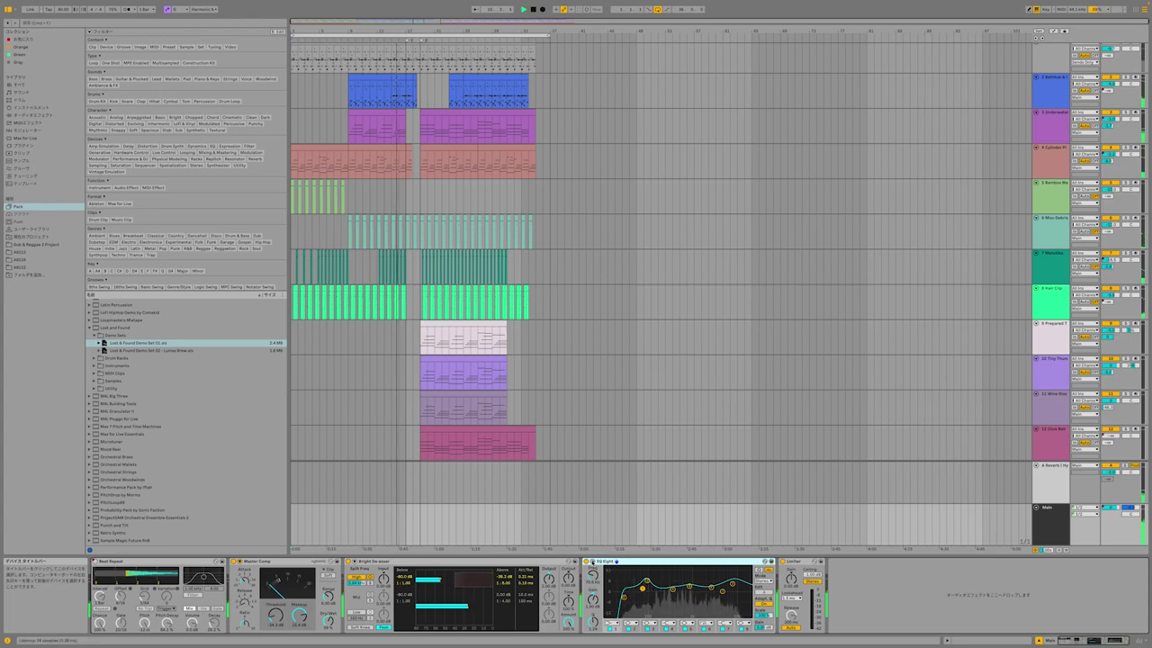
left_click(593, 562)
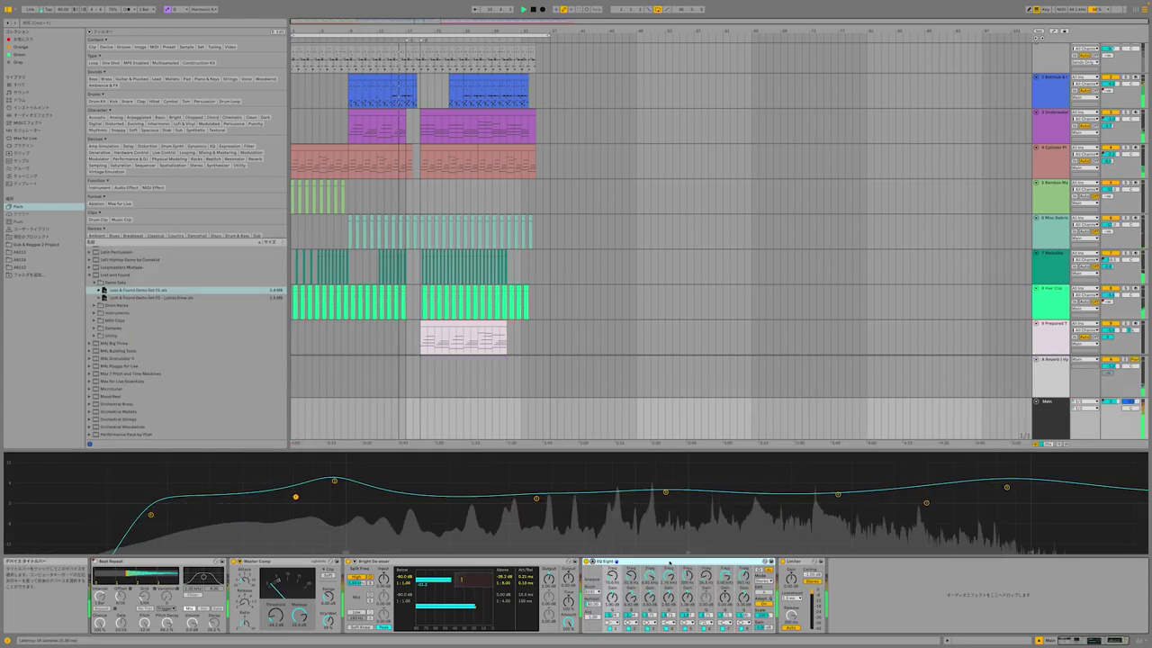
left_click(1141, 641)
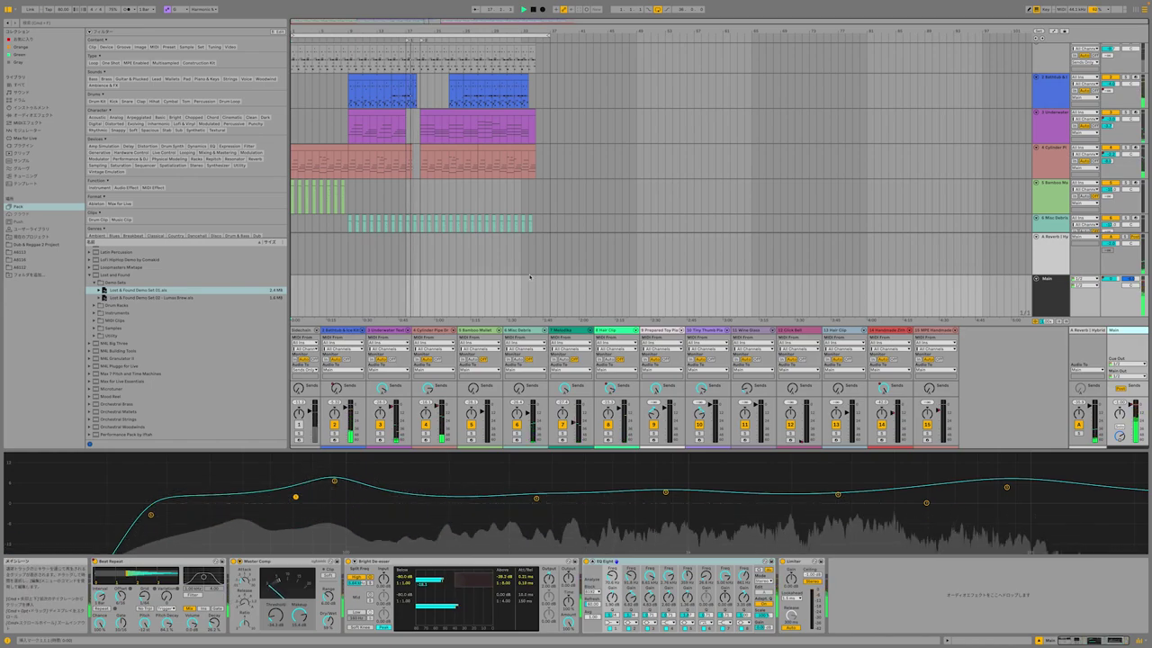
Launch scenes 1 Intro, 2 Intro 2 and 3 Beat in Session View, and return to Arrangement View.
scroll(530, 276, "up", 1)
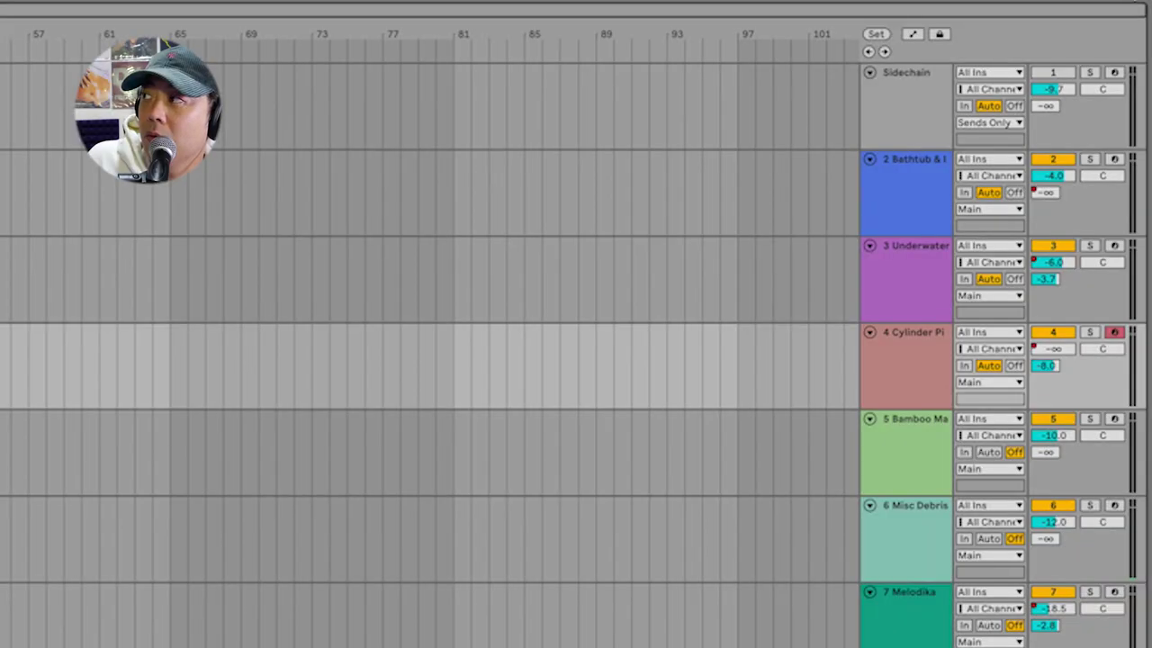
key("Tab")
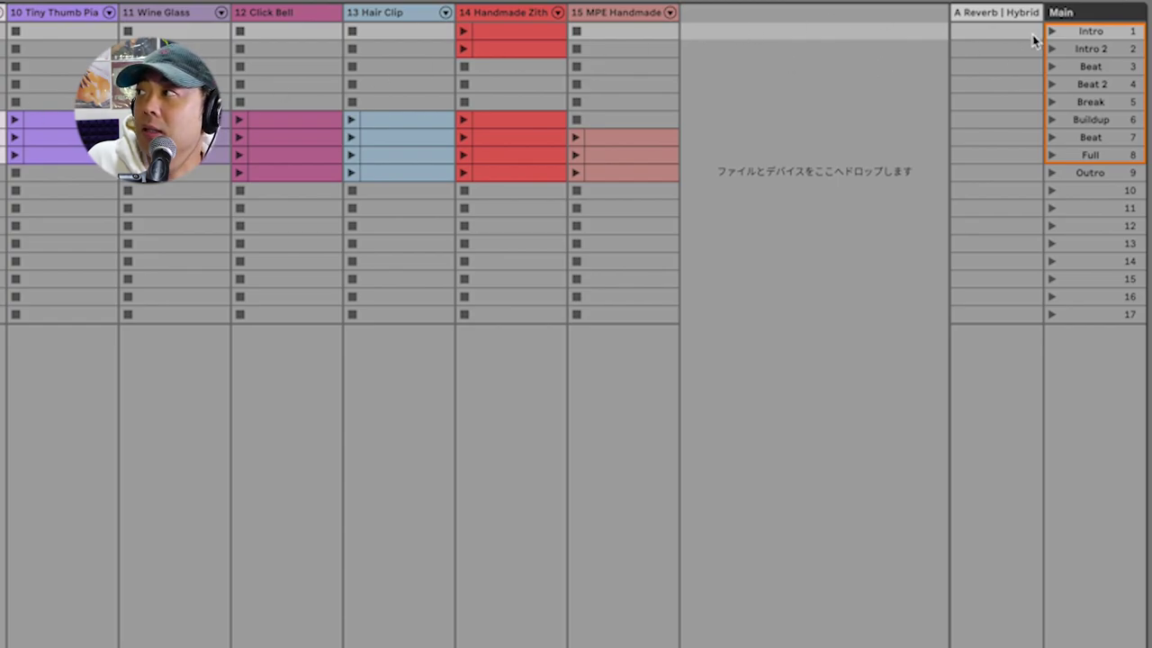
left_click(1051, 32)
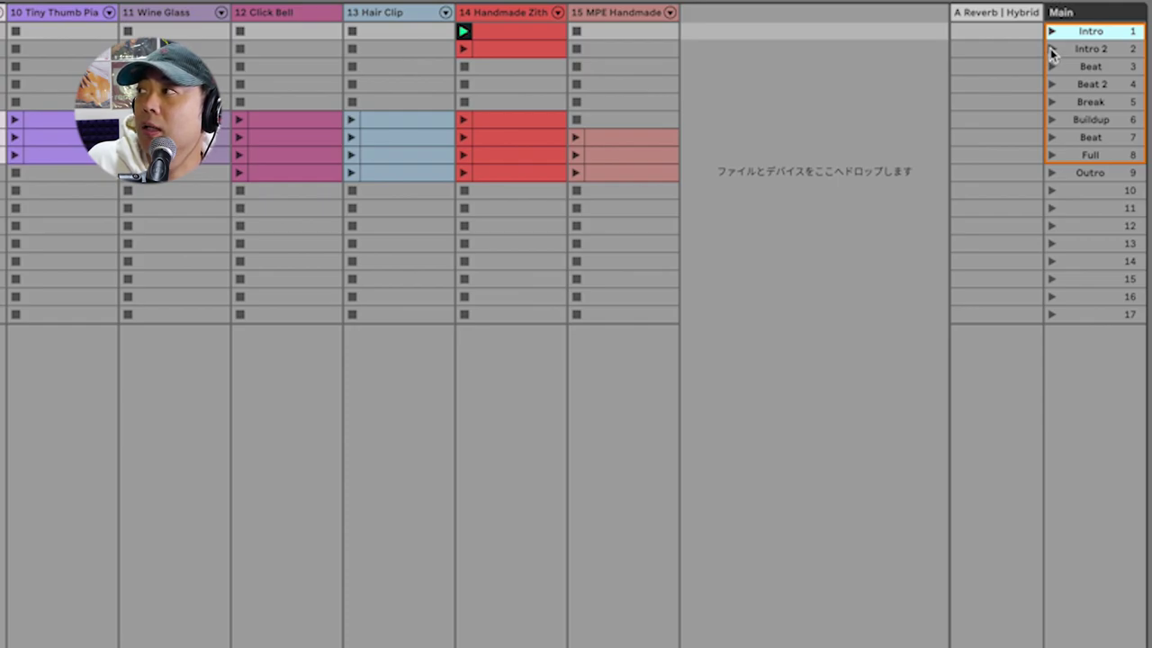
left_click(1051, 50)
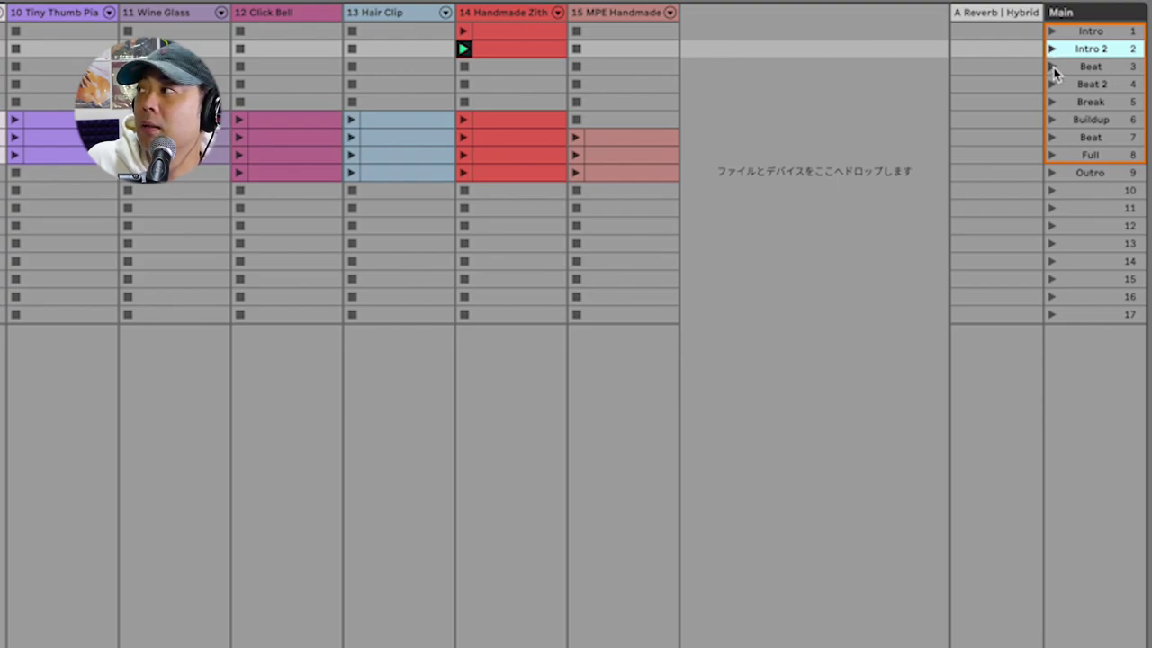
left_click(1052, 67)
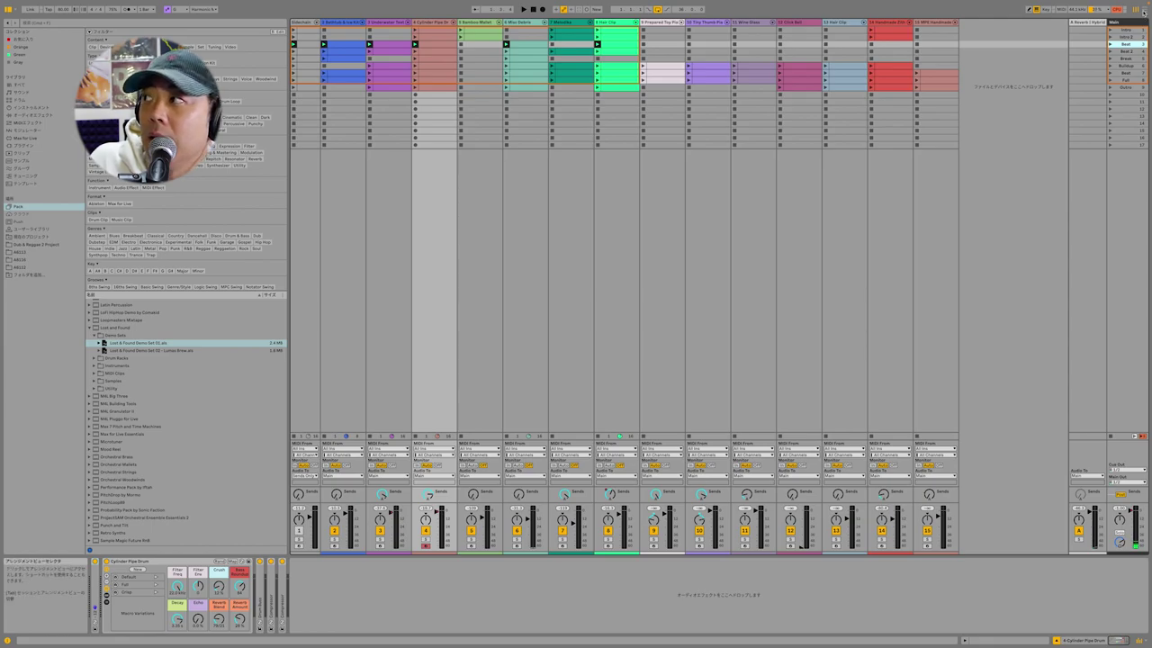
left_click(1145, 10)
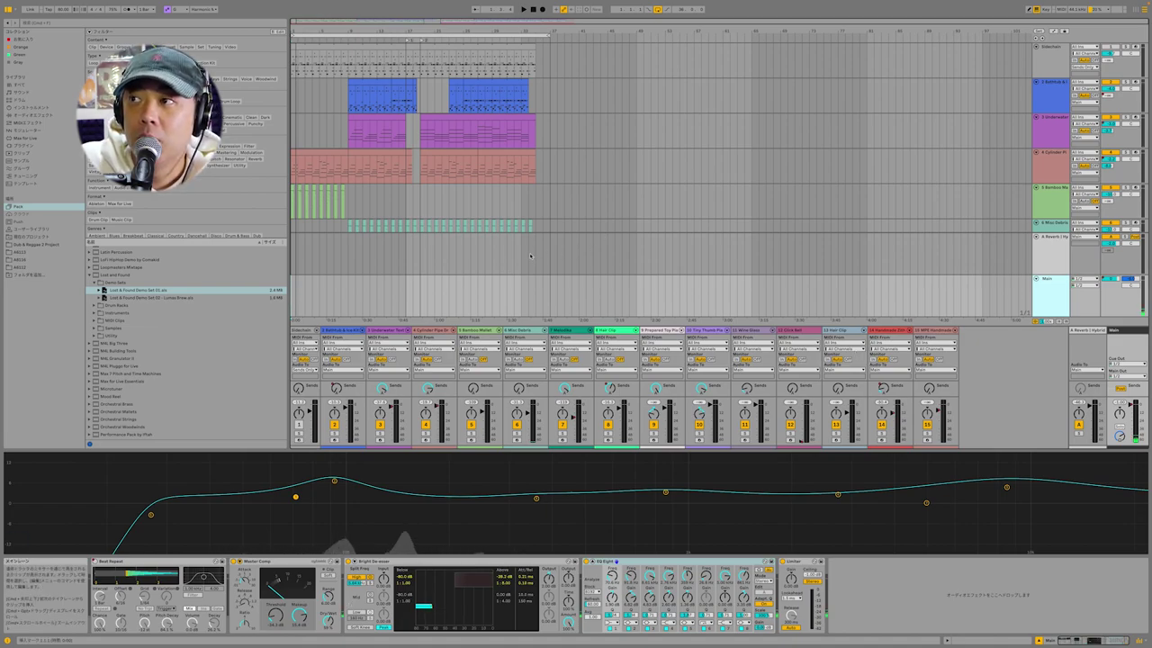
Open the first Bathtub & Ice Kit clip's MIDI notes in an enlarged note editor.
left_click(383, 85)
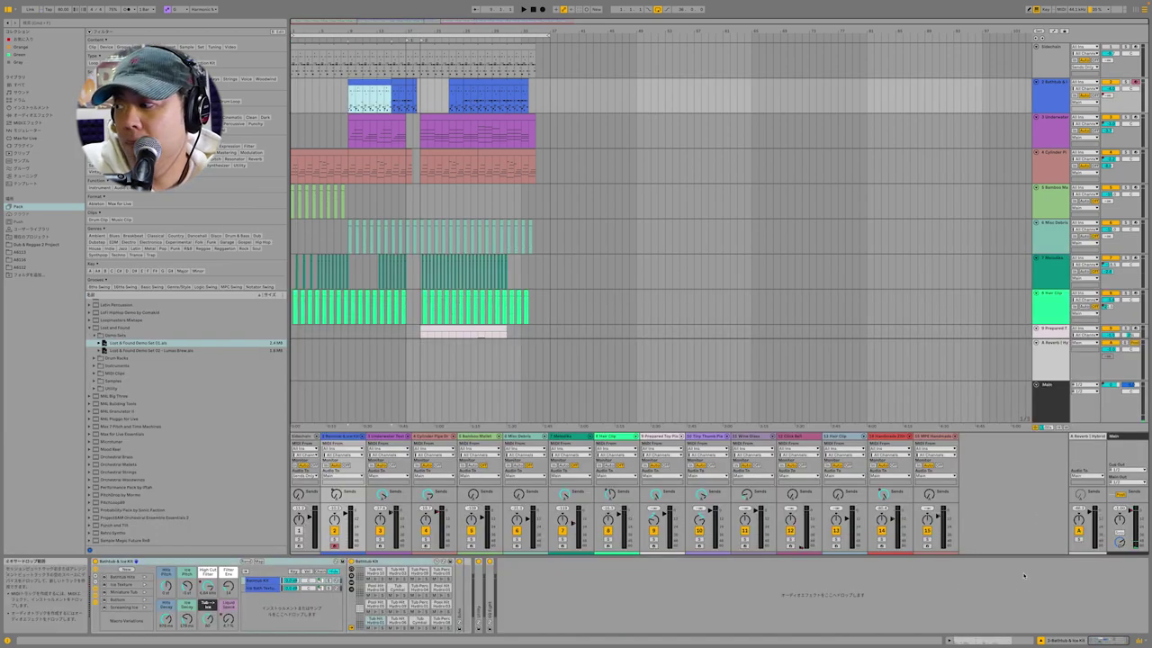
left_click(997, 642)
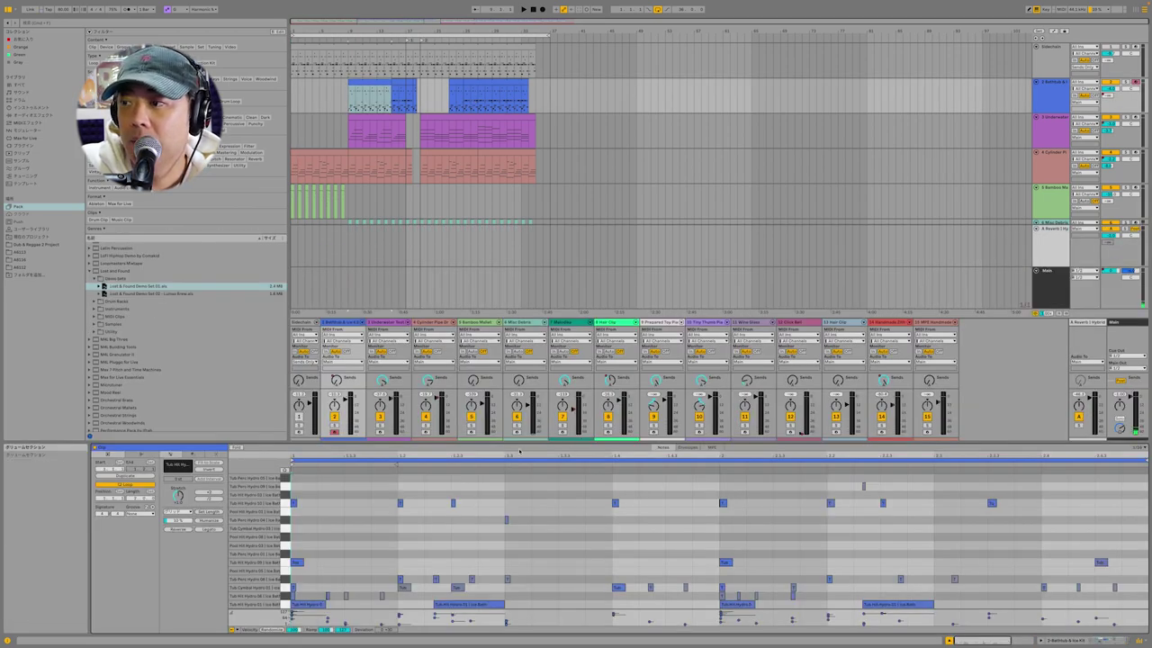
left_click_drag(512, 441, 514, 376)
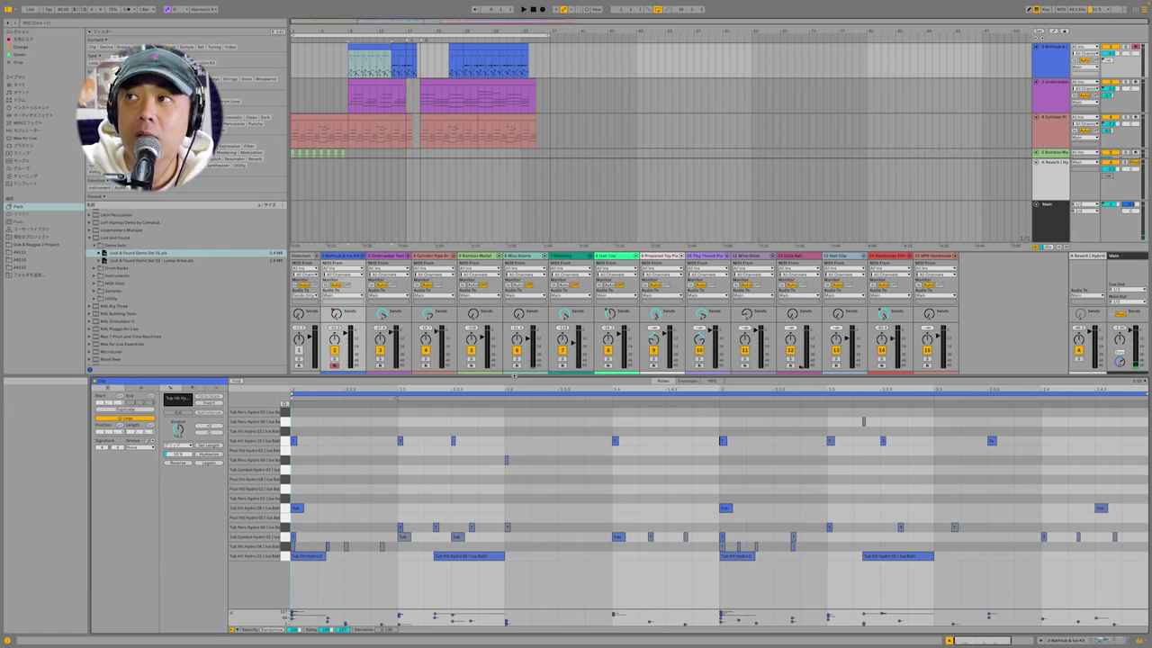
Select Lost & Found Demo Set 02 - Lumas Brew.als in the browser, and create a new Live Set without saving the current one.
left_click(178, 261)
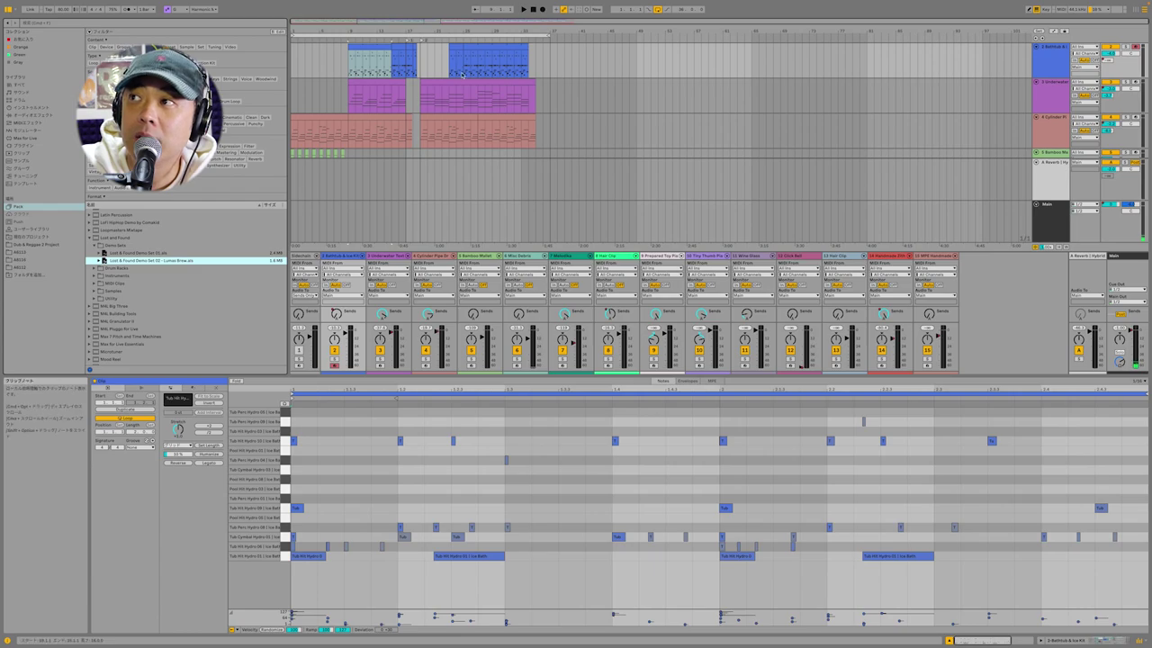
left_click(534, 13)
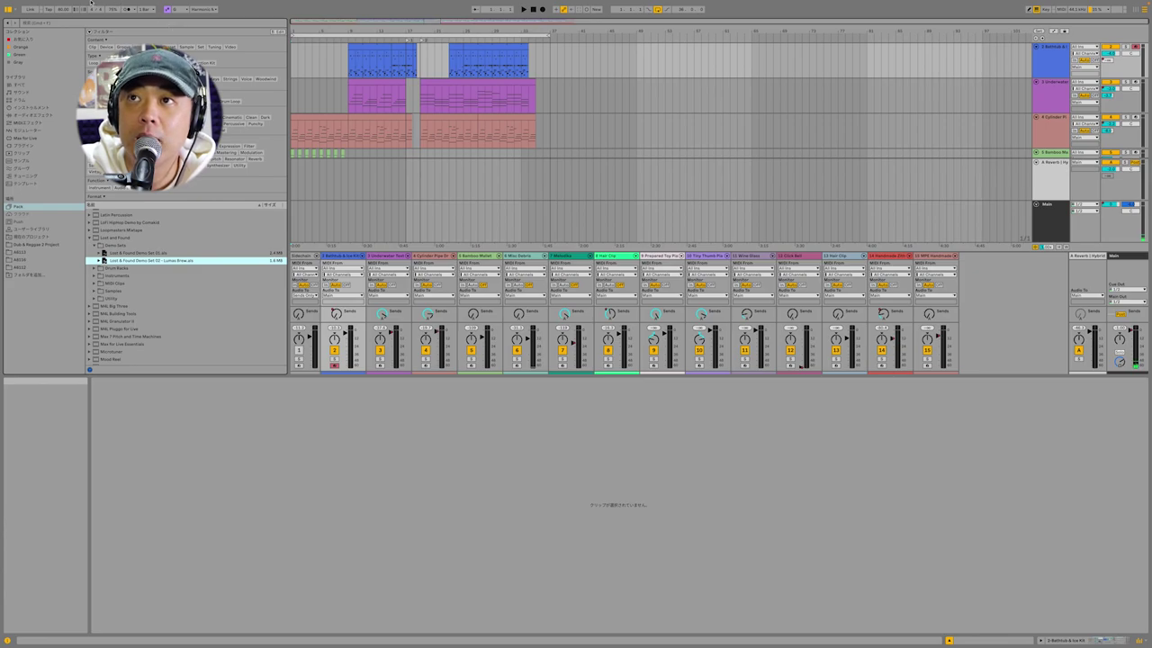
mouse_move(90, 3)
left_click(50, 5)
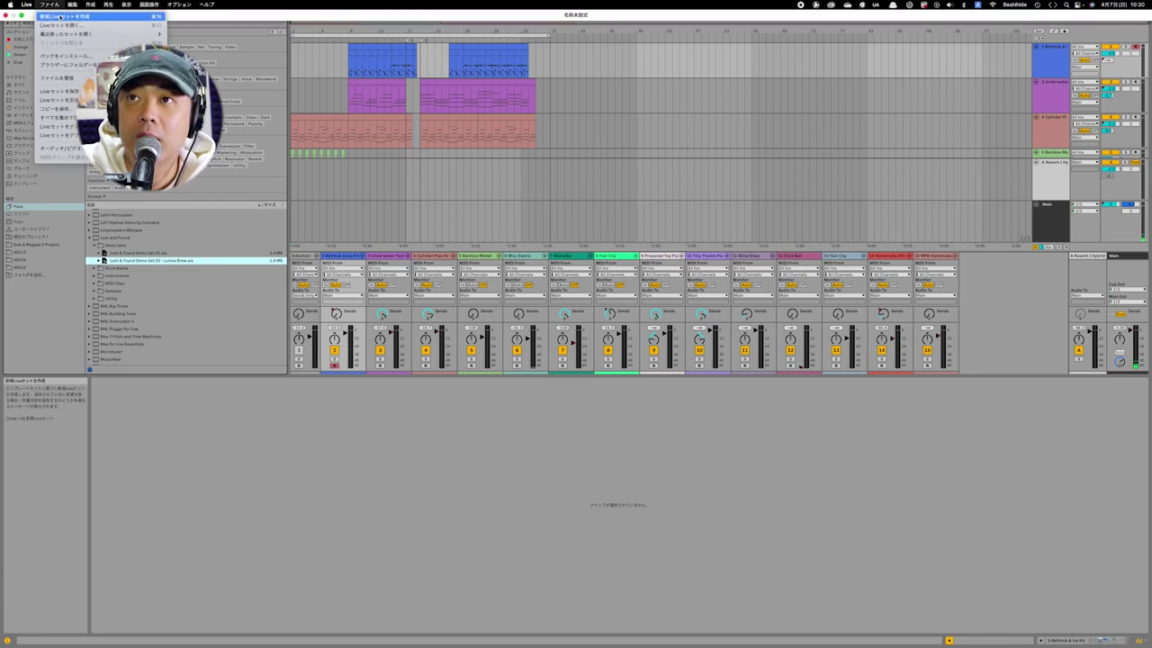
left_click(63, 16)
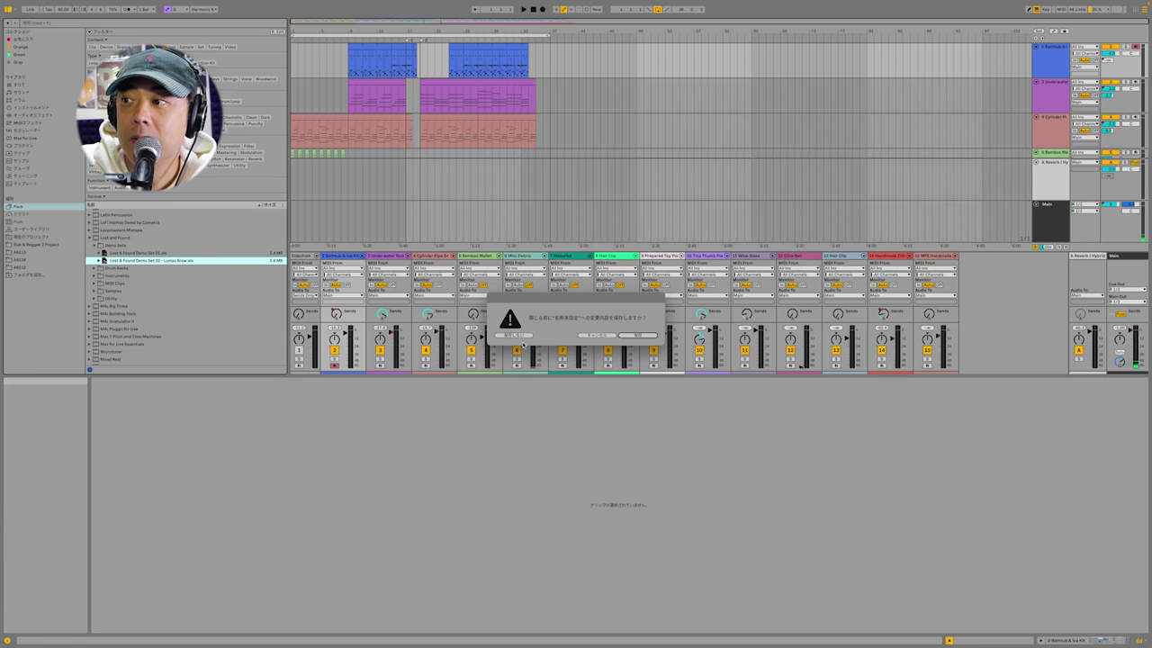
left_click(514, 335)
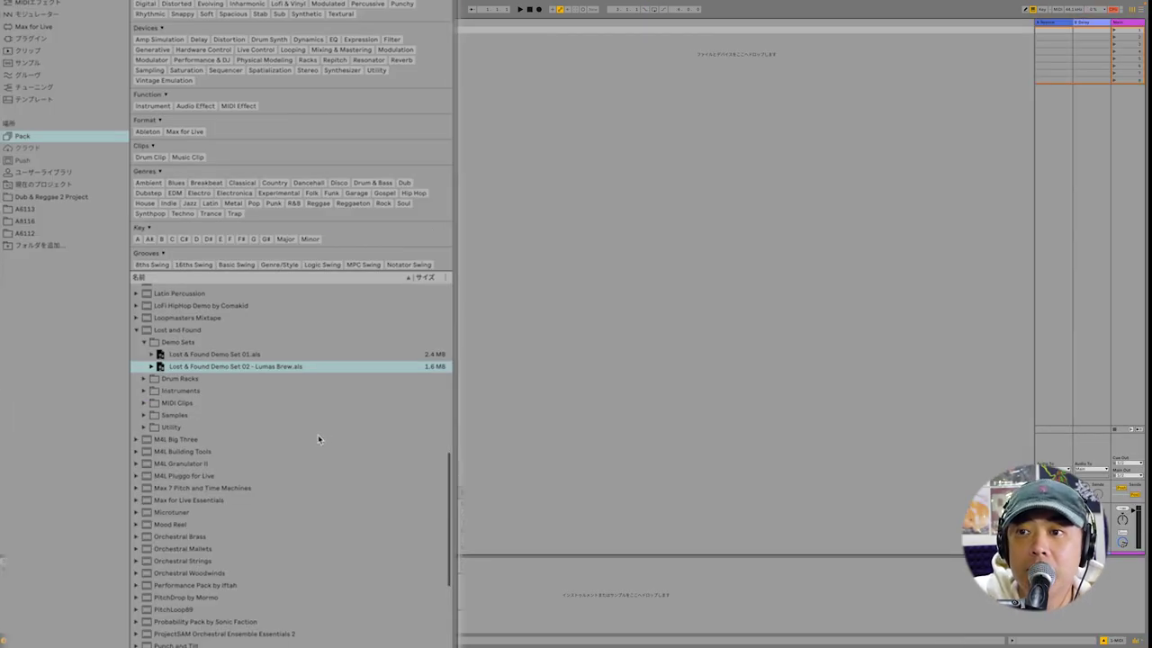
Review the Lost and Found pack's subfolders down to Utility, leaving the Demo Sets folder collapsed.
left_click(145, 343)
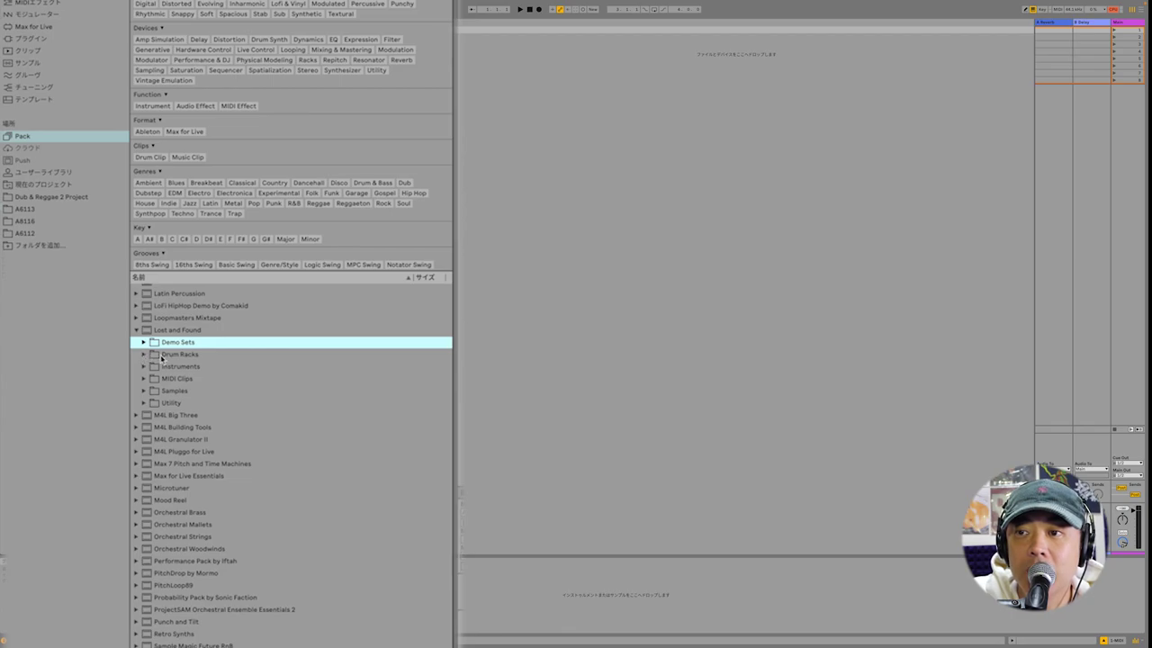
left_click(163, 367)
left_click(171, 379)
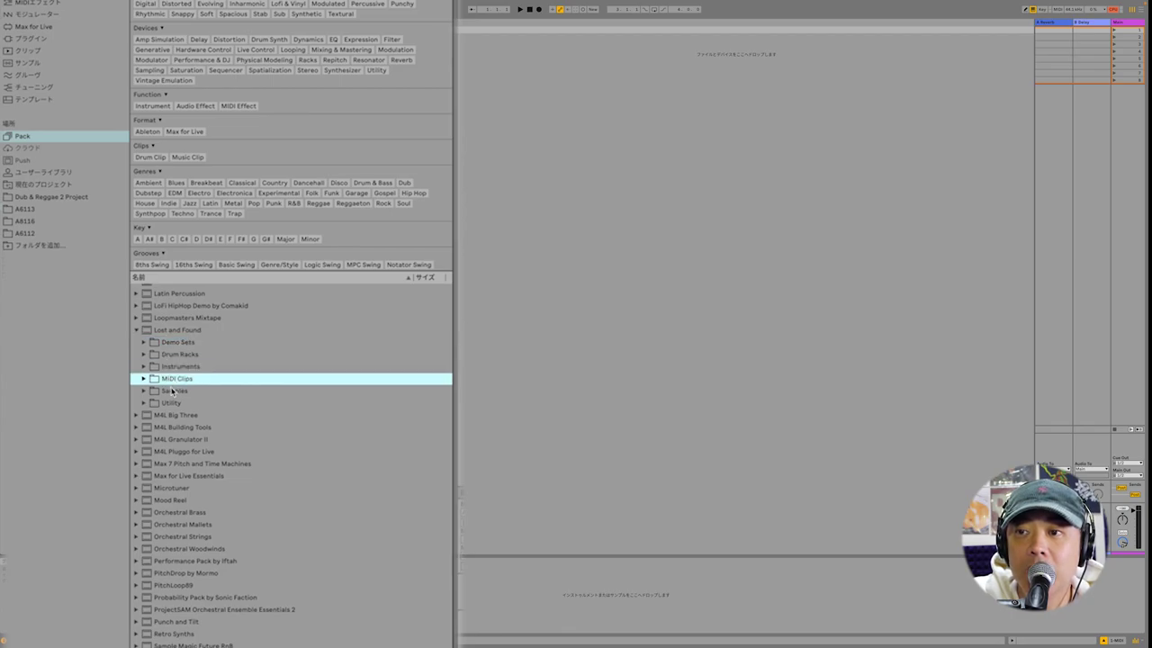
left_click(177, 390)
left_click(179, 403)
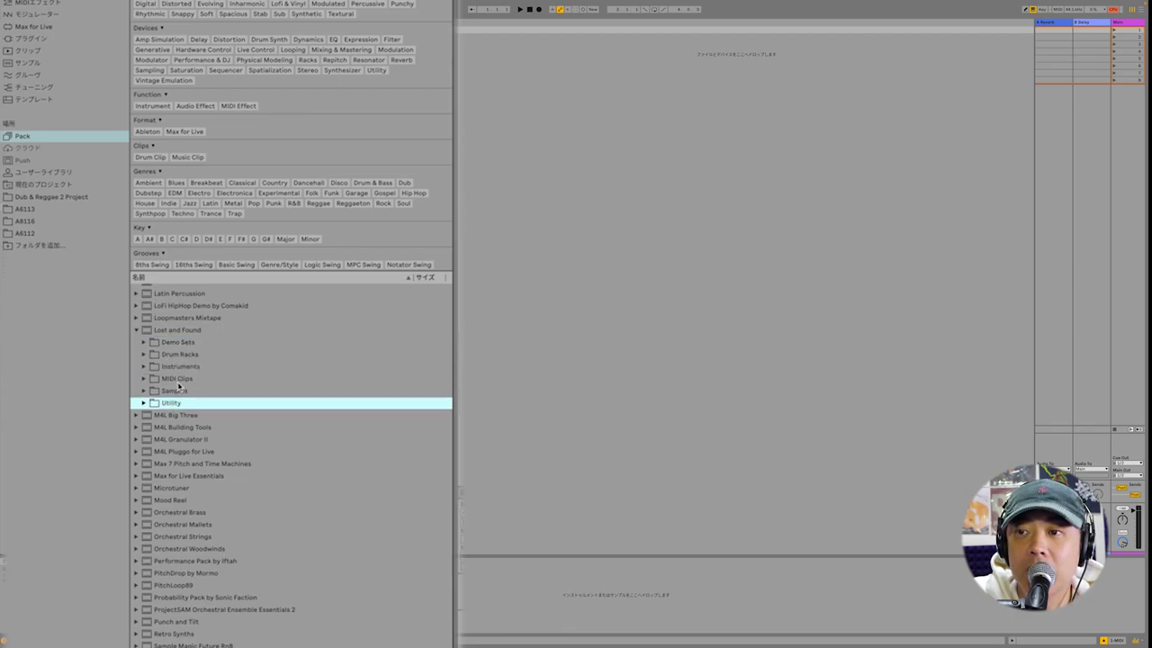
left_click(144, 343)
left_click(144, 346)
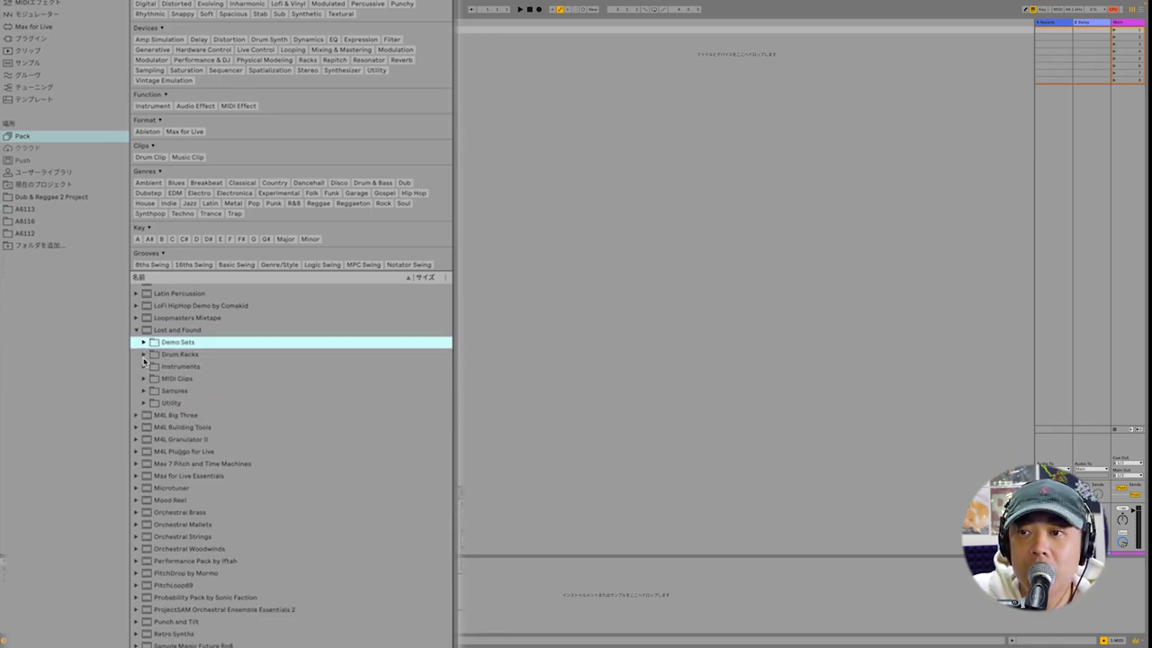
Expand the Drum Racks folder and examine the kits in its MPE subfolder, leaving MPE collapsed.
left_click(145, 356)
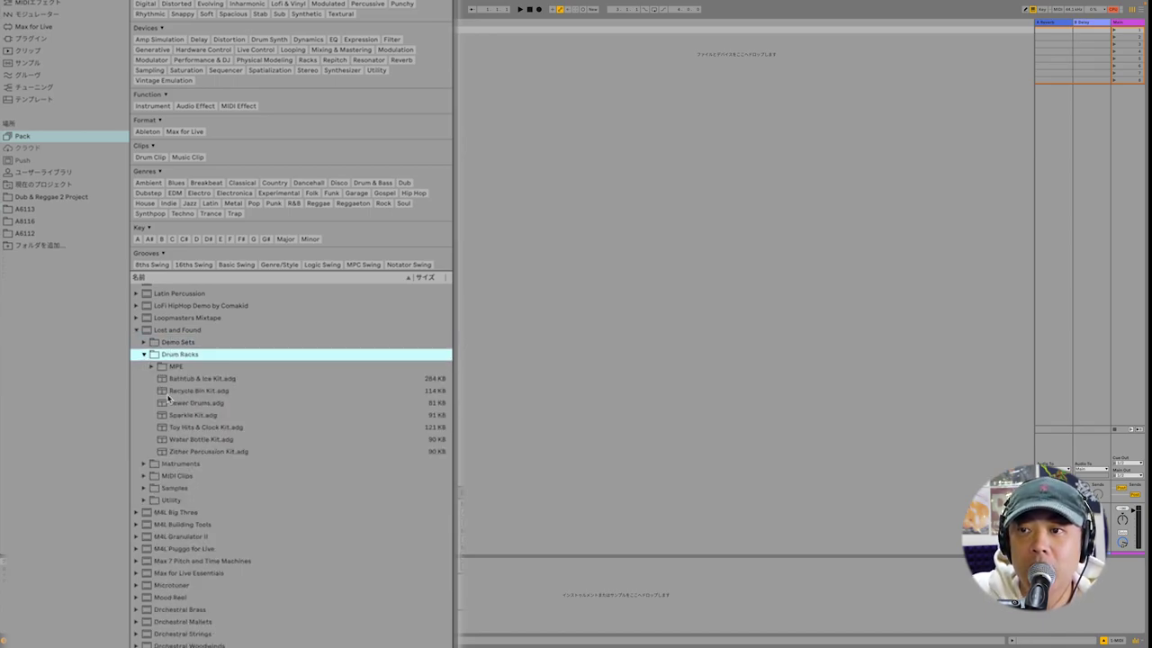
left_click(151, 367)
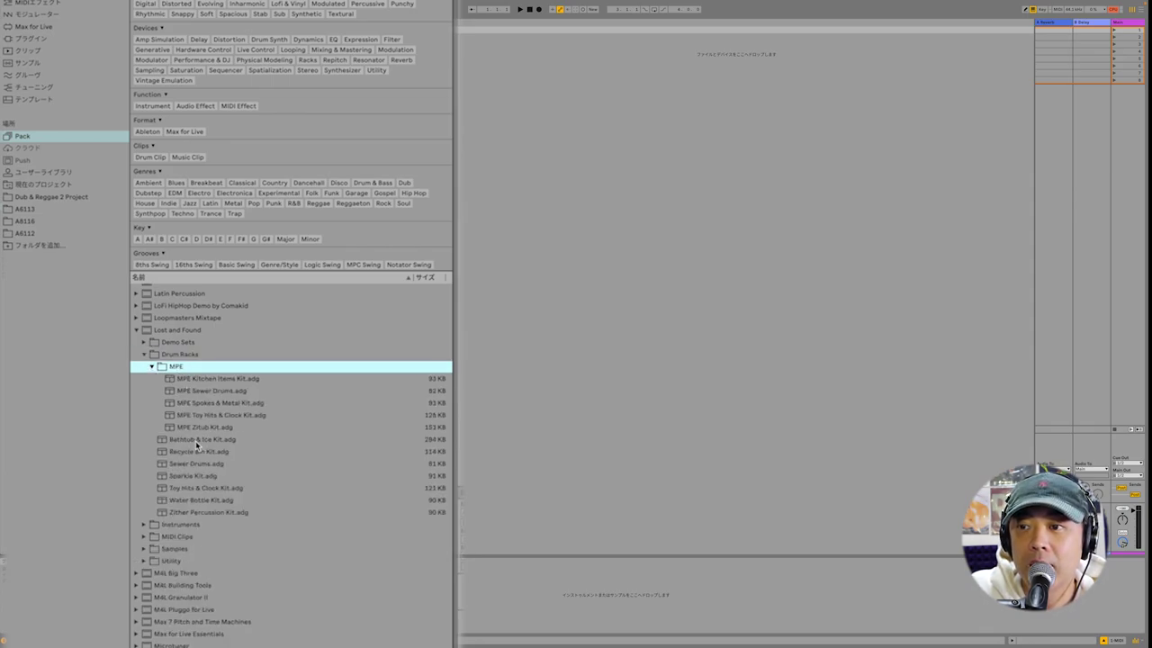
left_click(151, 367)
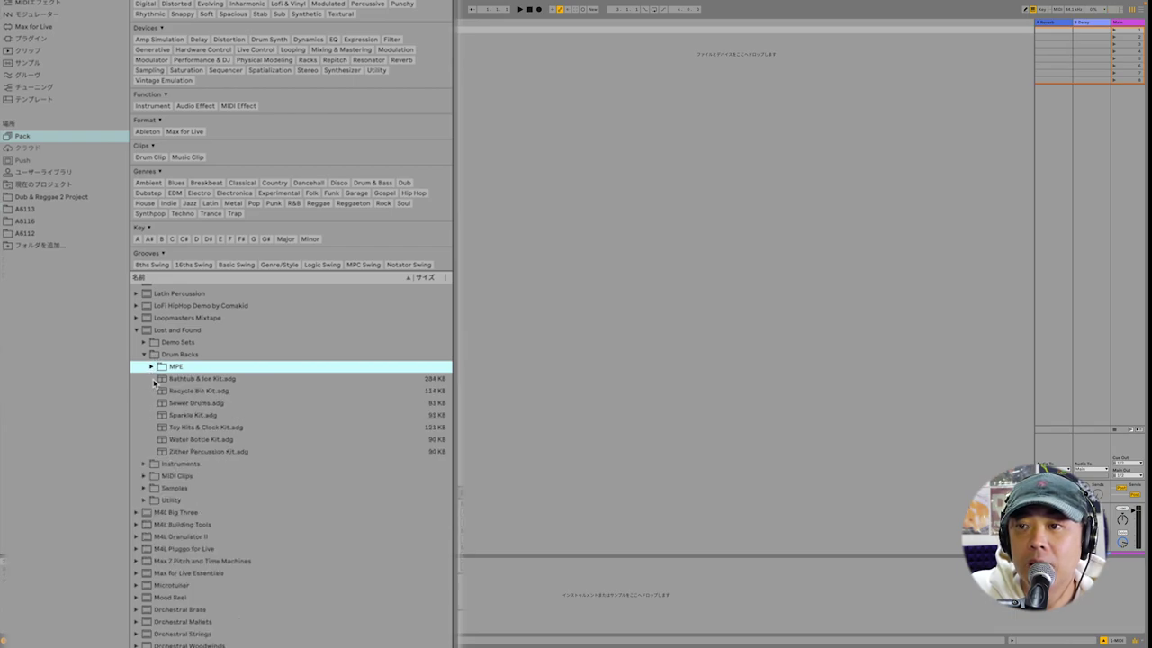
Preview Sparkle Kit, Toy Hits & Clock Kit and Water Bottle Kit, and load Water Bottle Kit onto the first MIDI track.
left_click(204, 416)
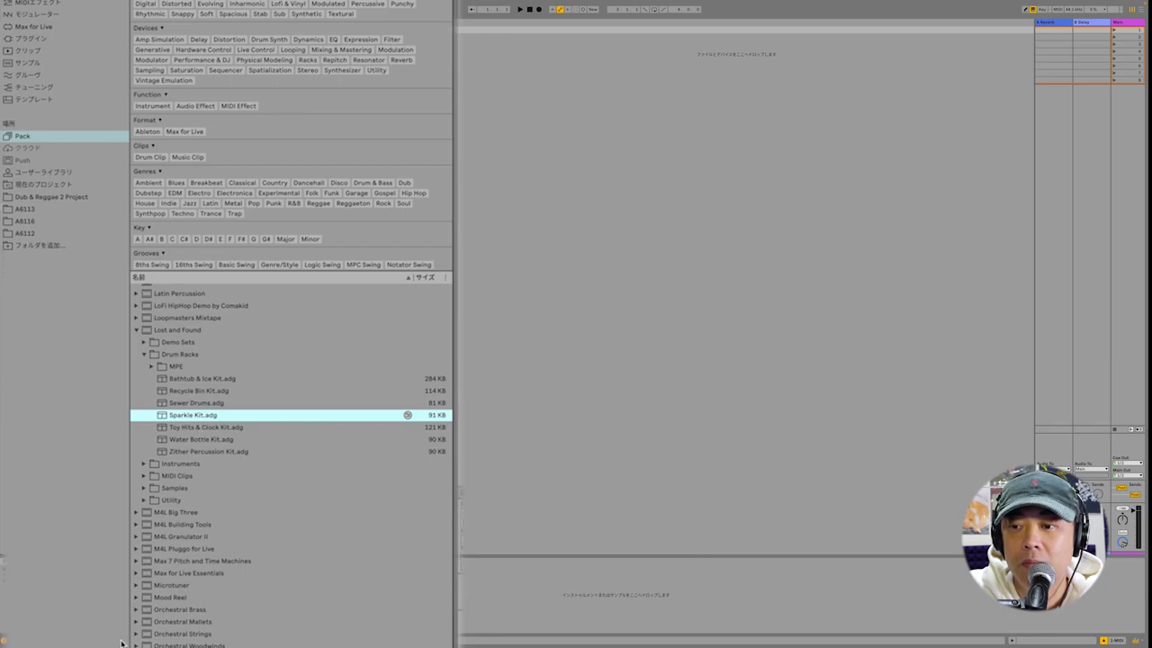
left_click(205, 428)
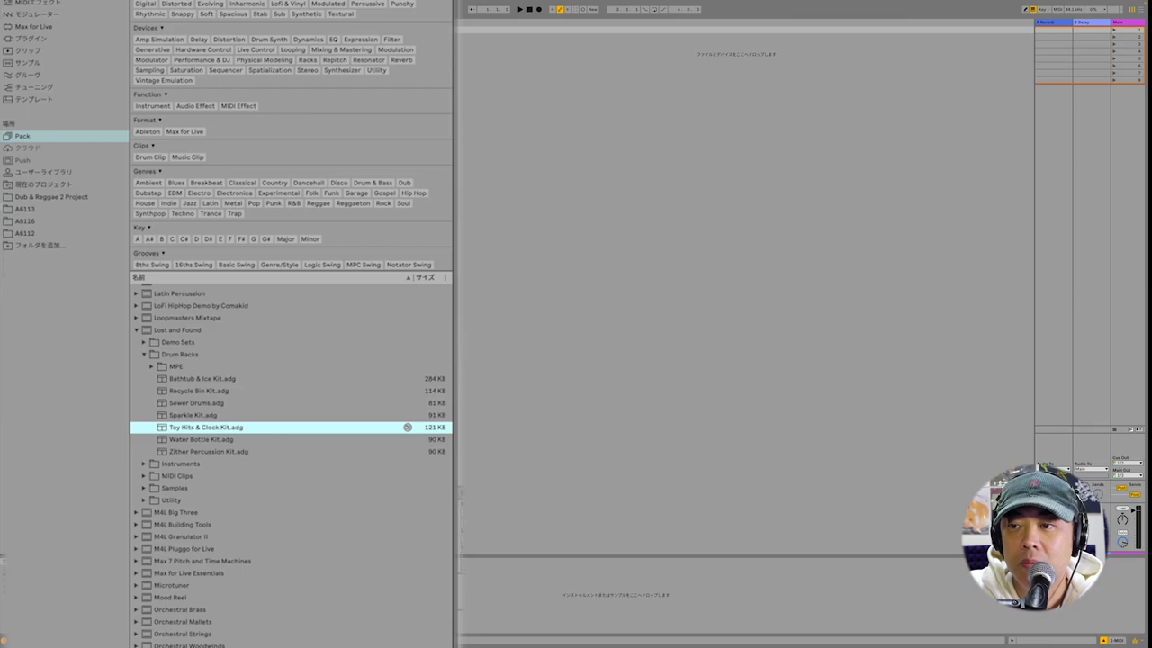
left_click(207, 440)
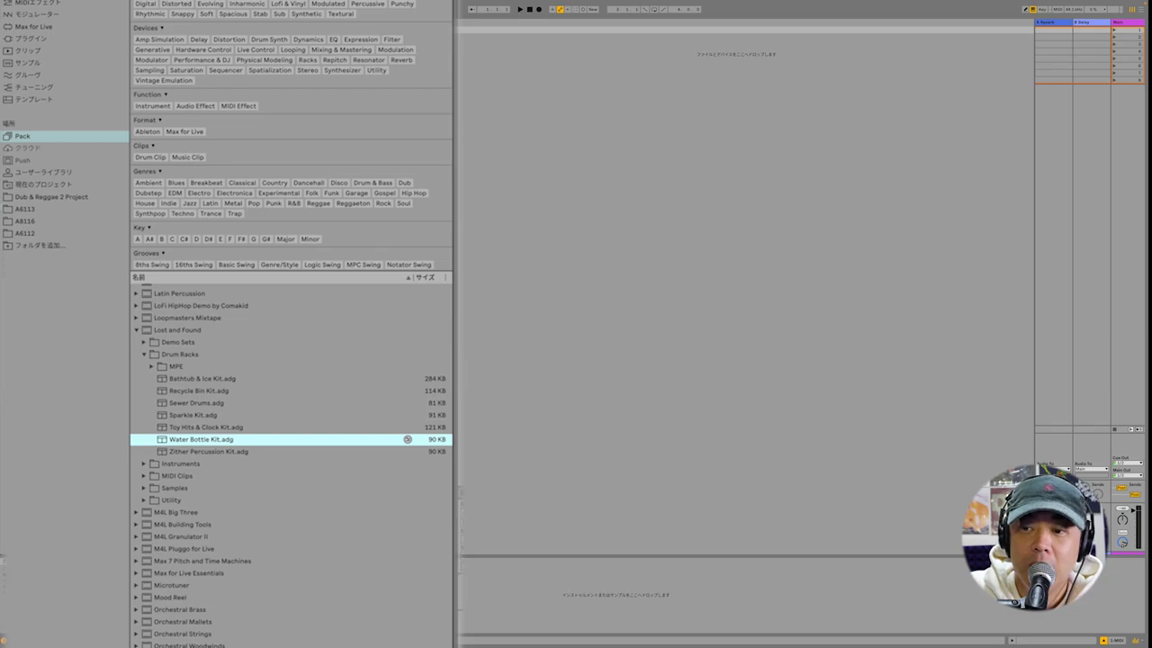
double_click(210, 439)
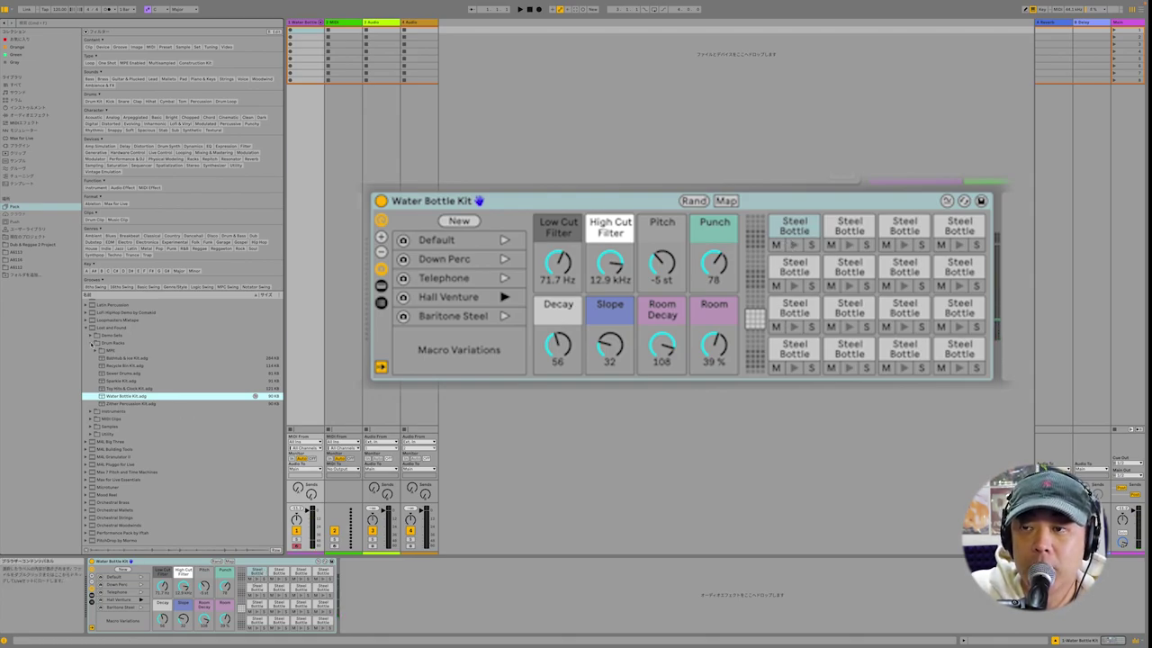
Collapse the Drum Racks folder, and preview Capri Mini Organ.adg from the Lost Keys folder inside Instruments.
left_click(93, 343)
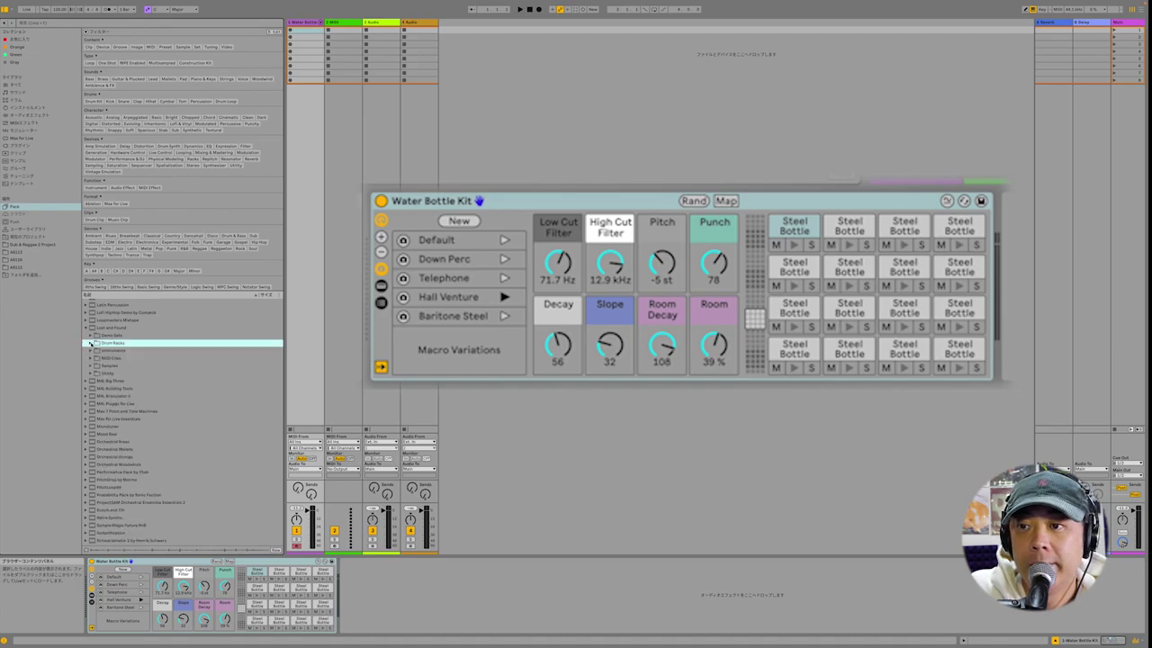
left_click(88, 329)
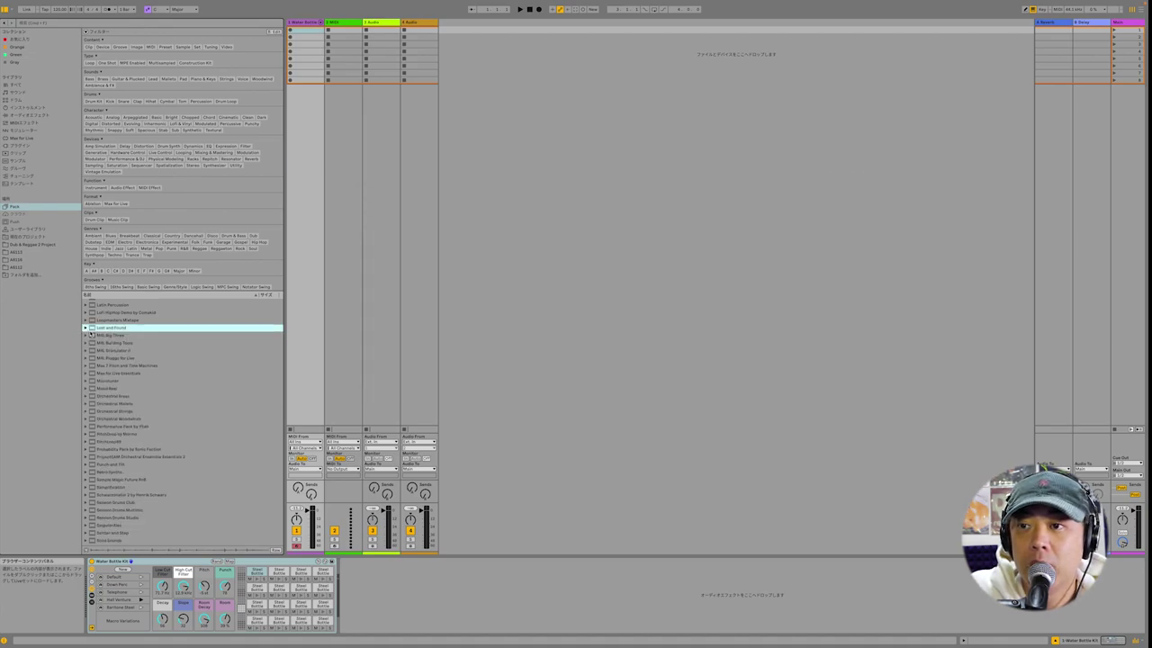
left_click(87, 329)
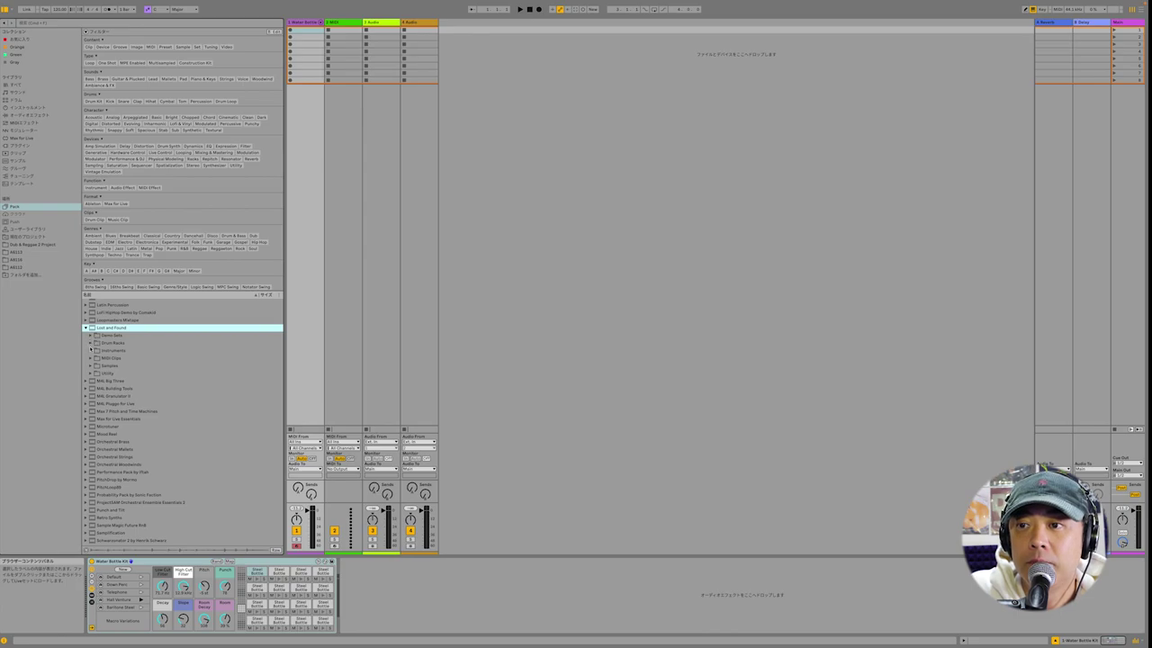
left_click(91, 350)
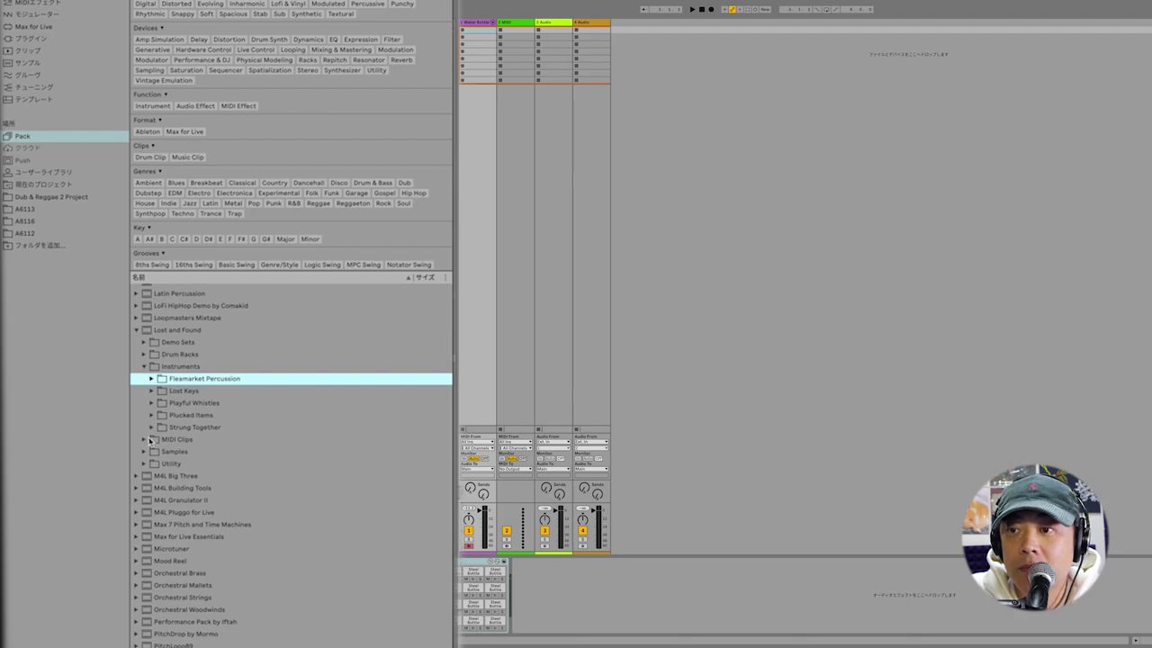
left_click(153, 391)
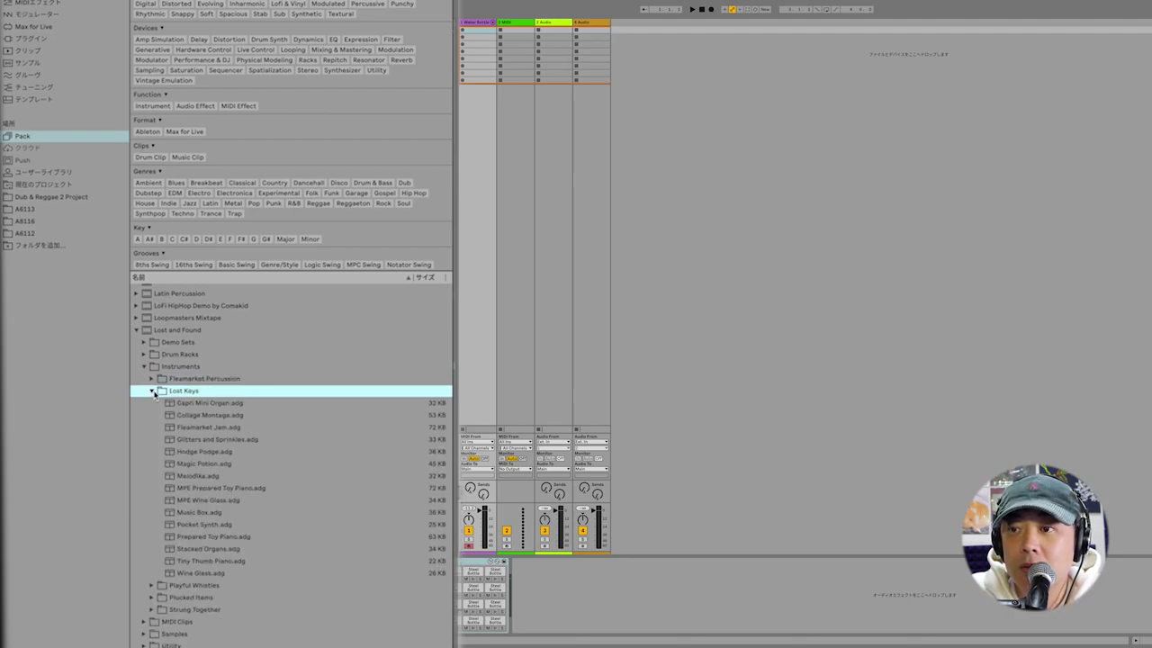
left_click(202, 406)
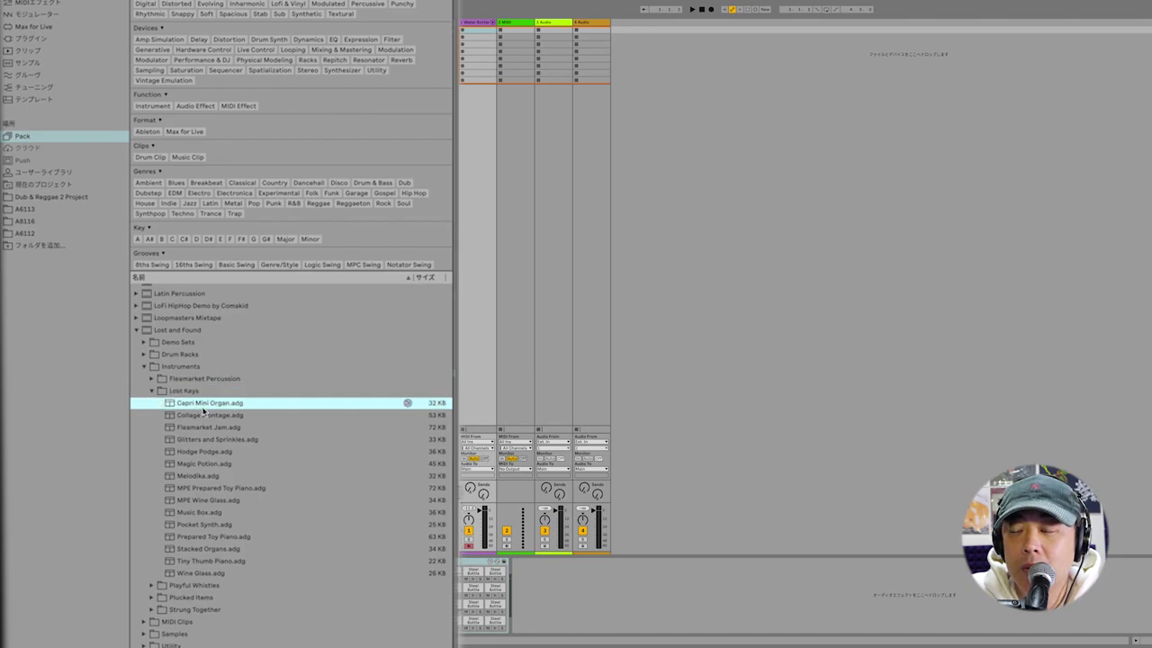
Preview the Lost Keys instrument presets in order, from Collage Montage.adg through Stacked Organs.adg.
left_click(203, 417)
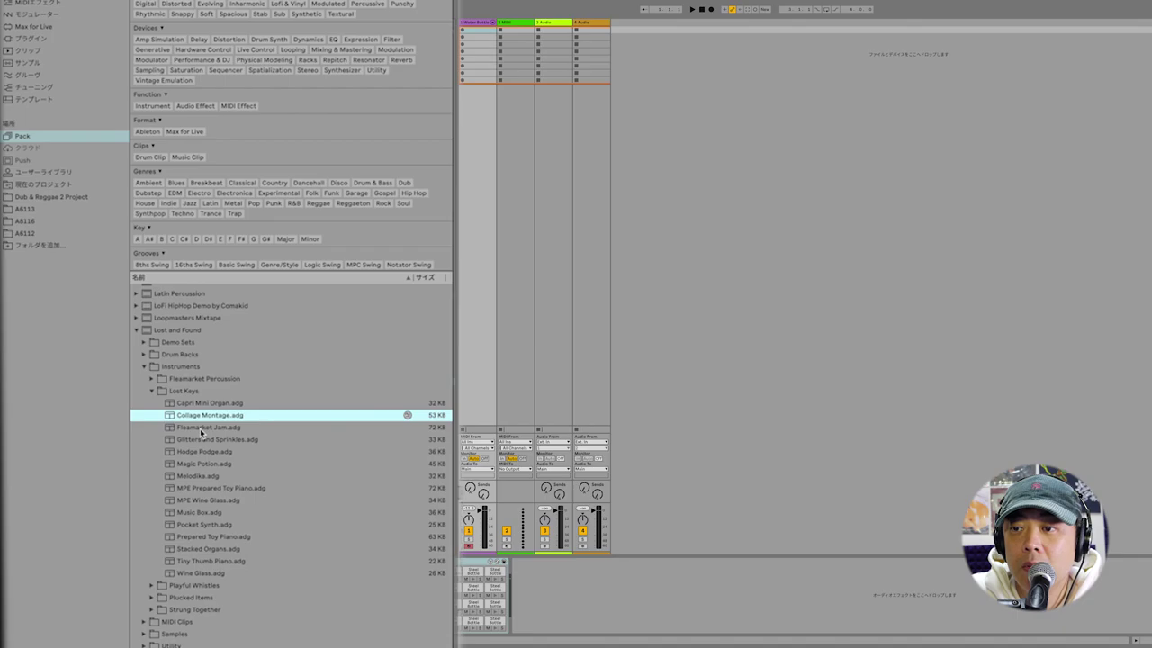
left_click(200, 428)
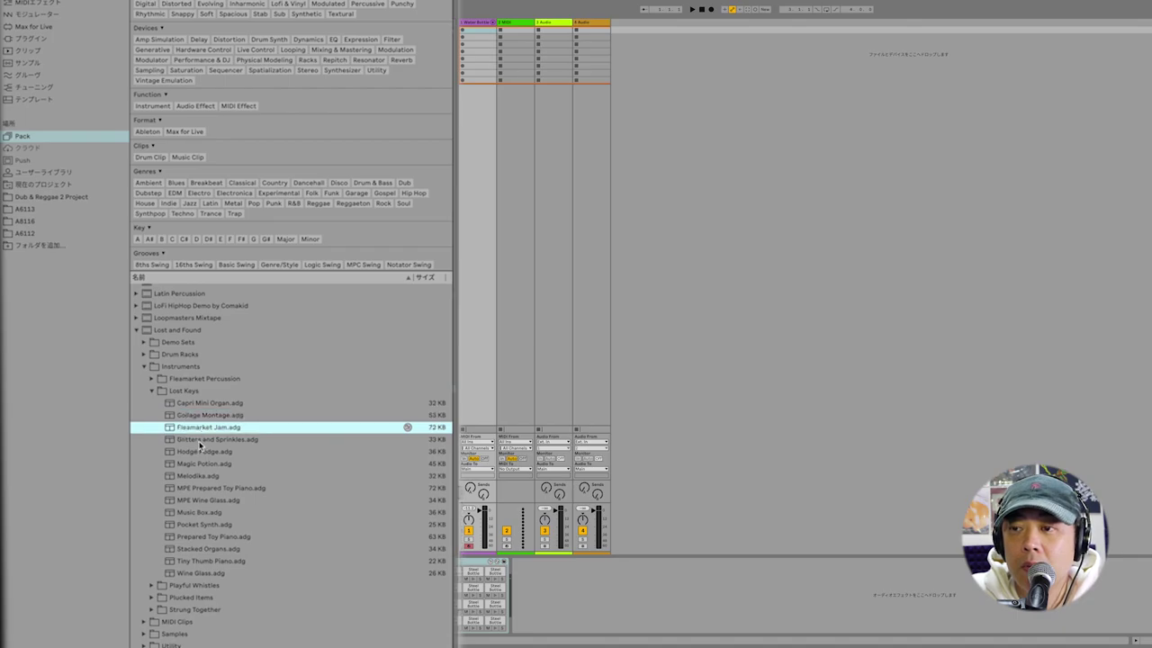
left_click(200, 441)
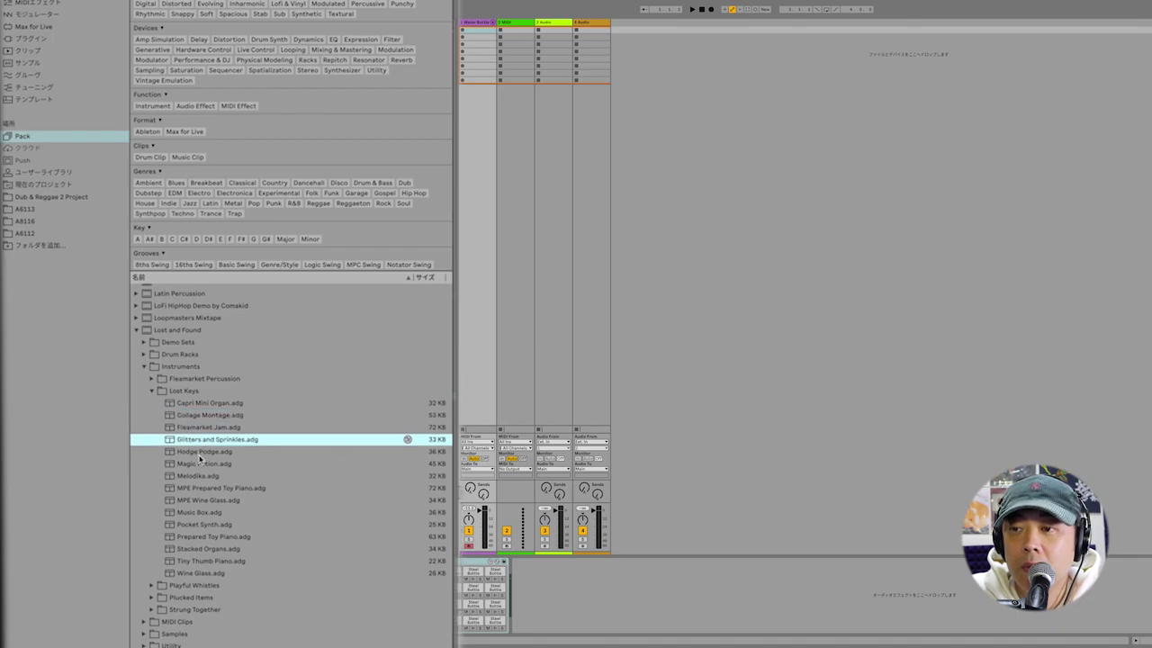
left_click(199, 454)
left_click(202, 464)
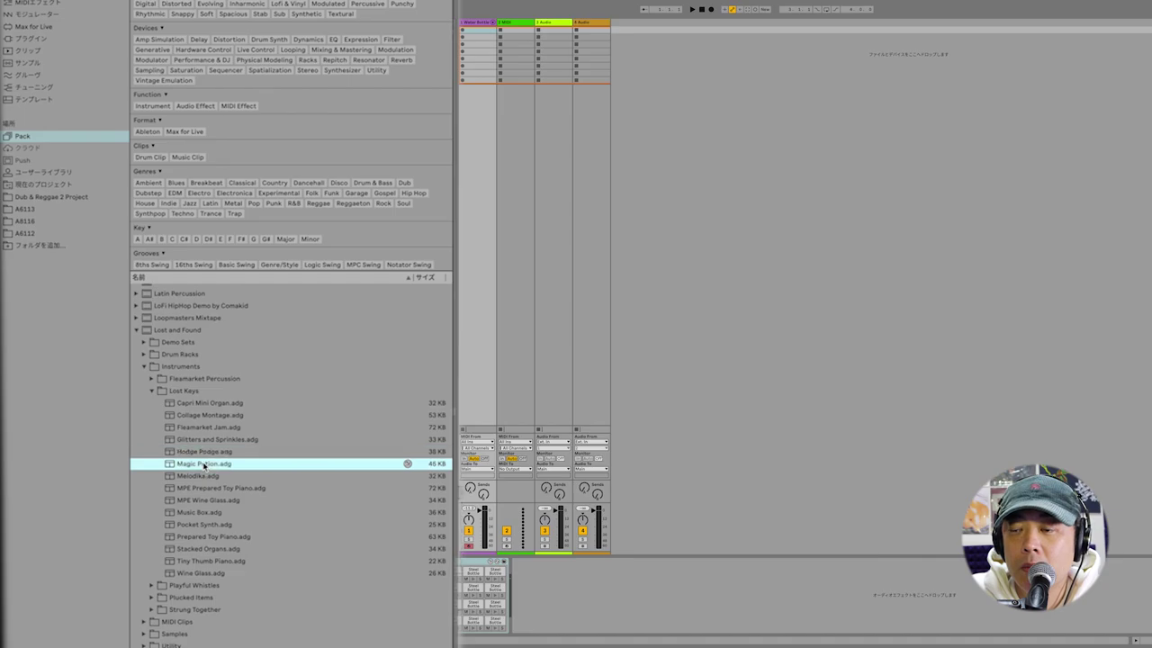
left_click(206, 478)
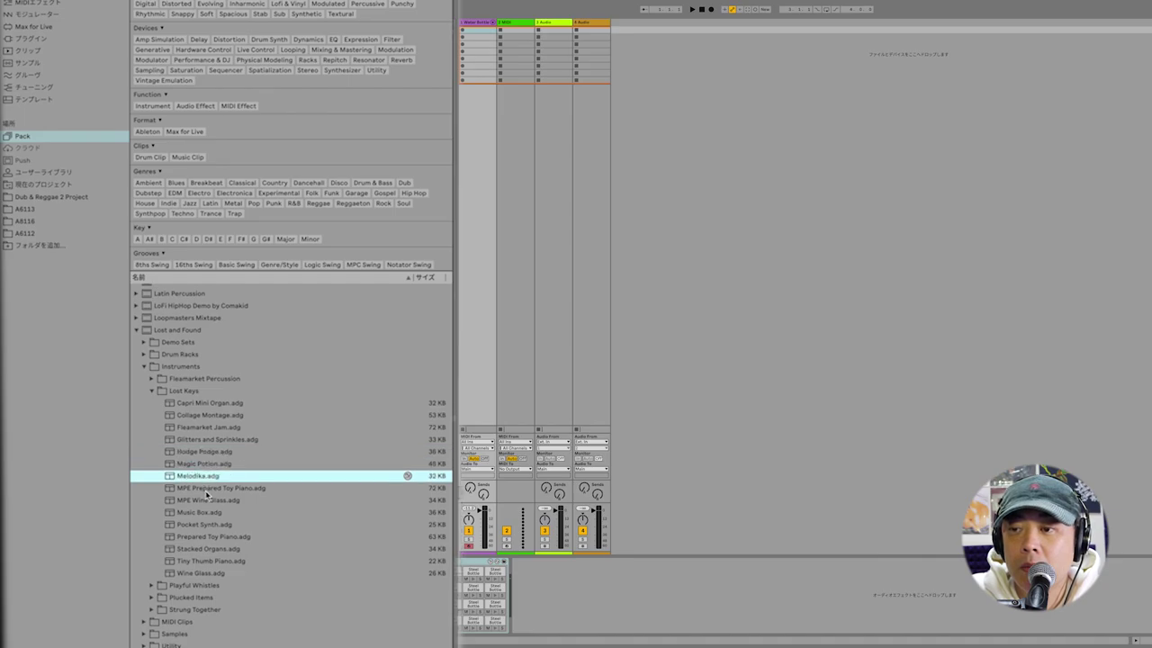
left_click(206, 490)
left_click(207, 500)
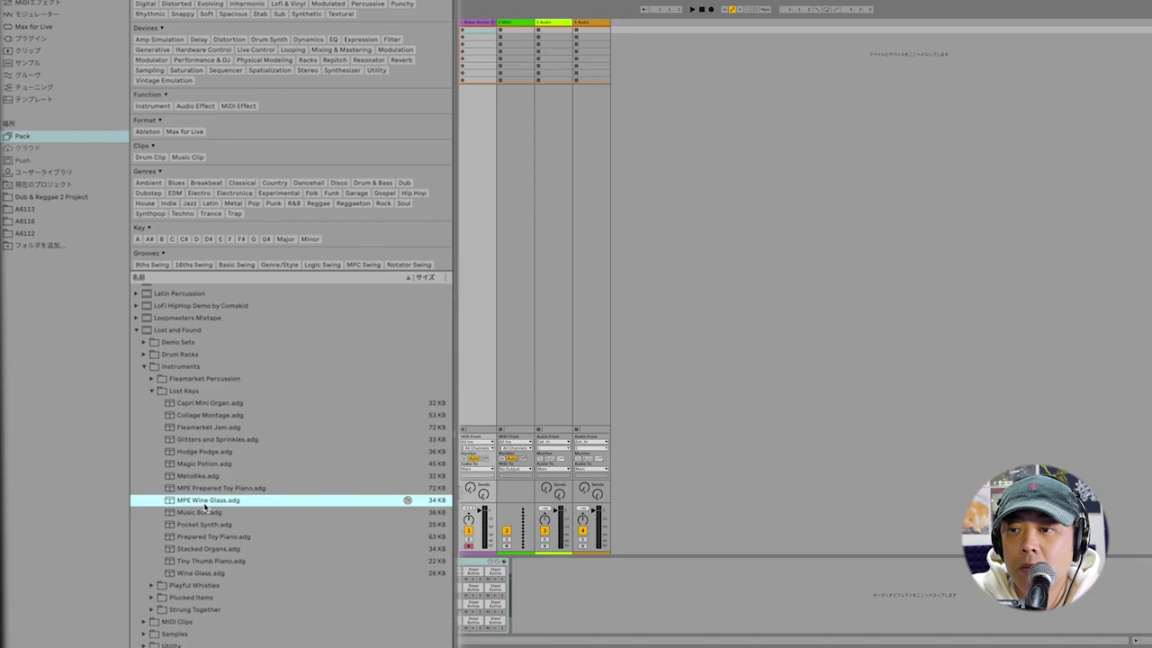
left_click(205, 512)
left_click(204, 525)
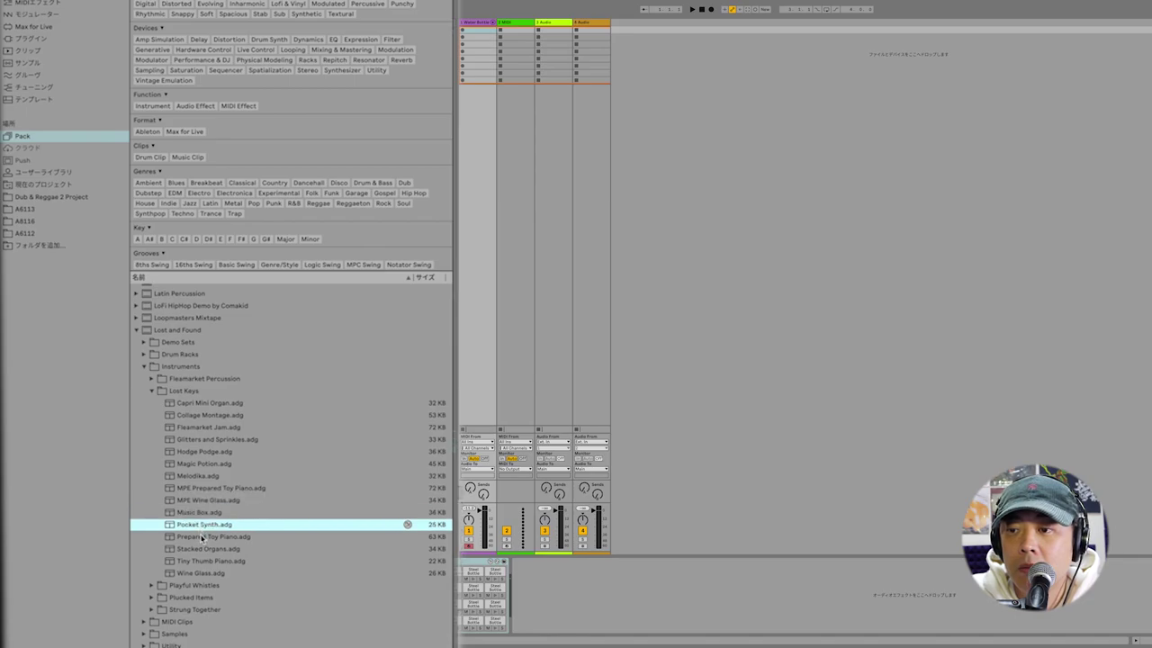
left_click(204, 536)
left_click(203, 549)
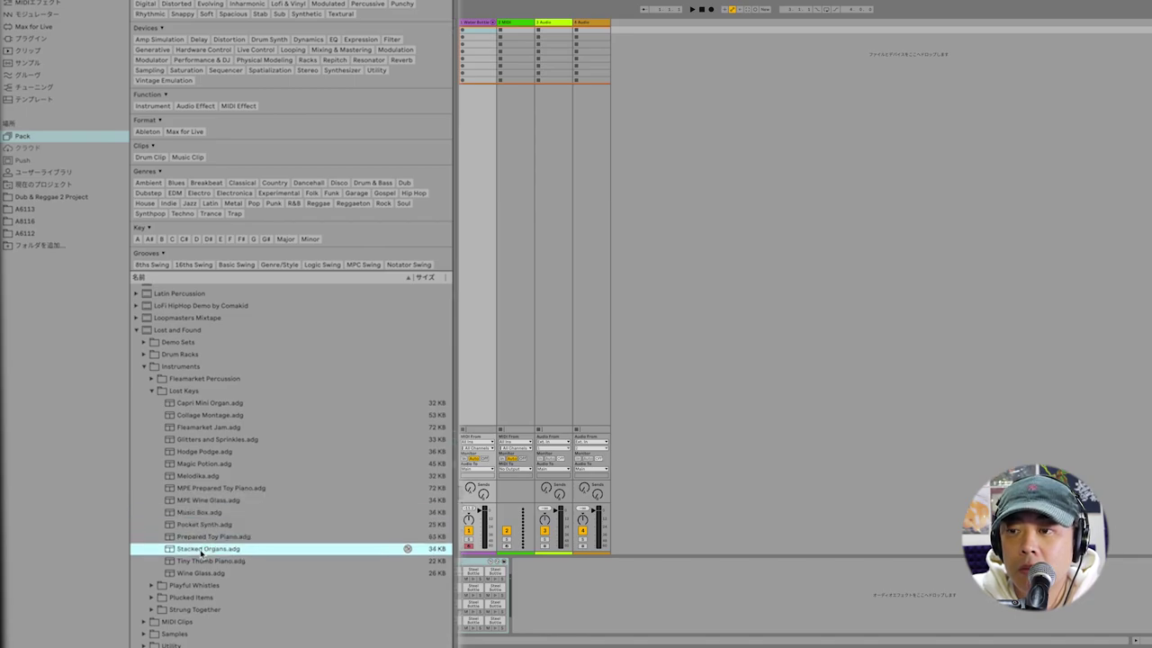
Preview Capri Mini Organ.adg and Collage Montage.adg again, and load Collage Montage onto the first MIDI track.
left_click(208, 405)
left_click(207, 418)
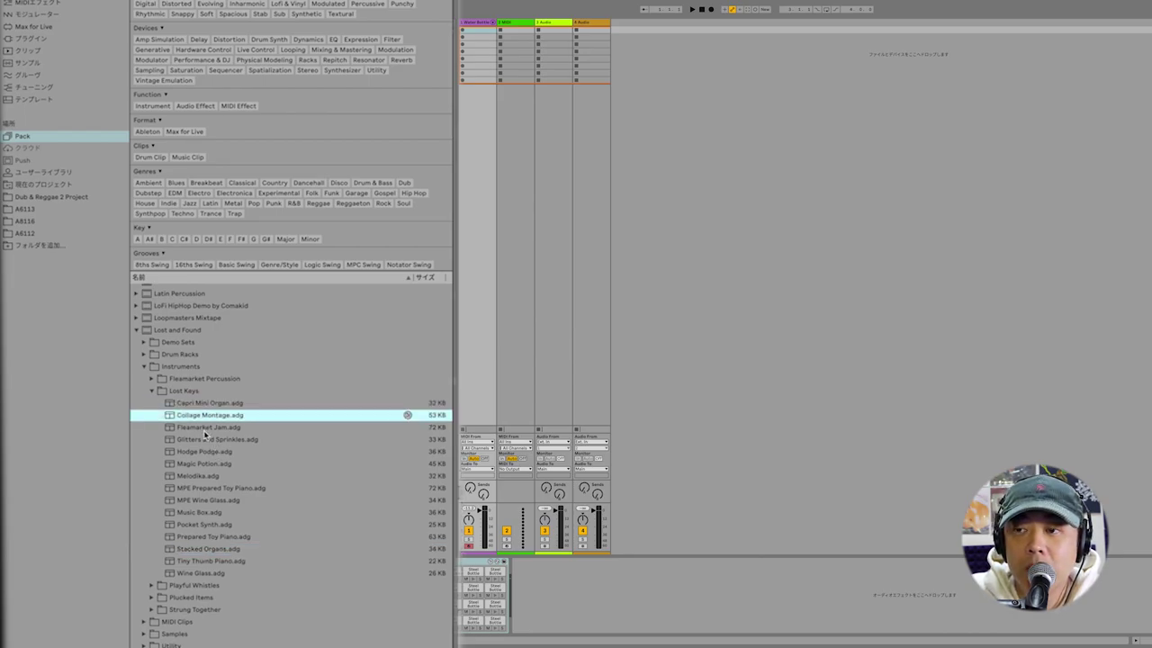
double_click(209, 419)
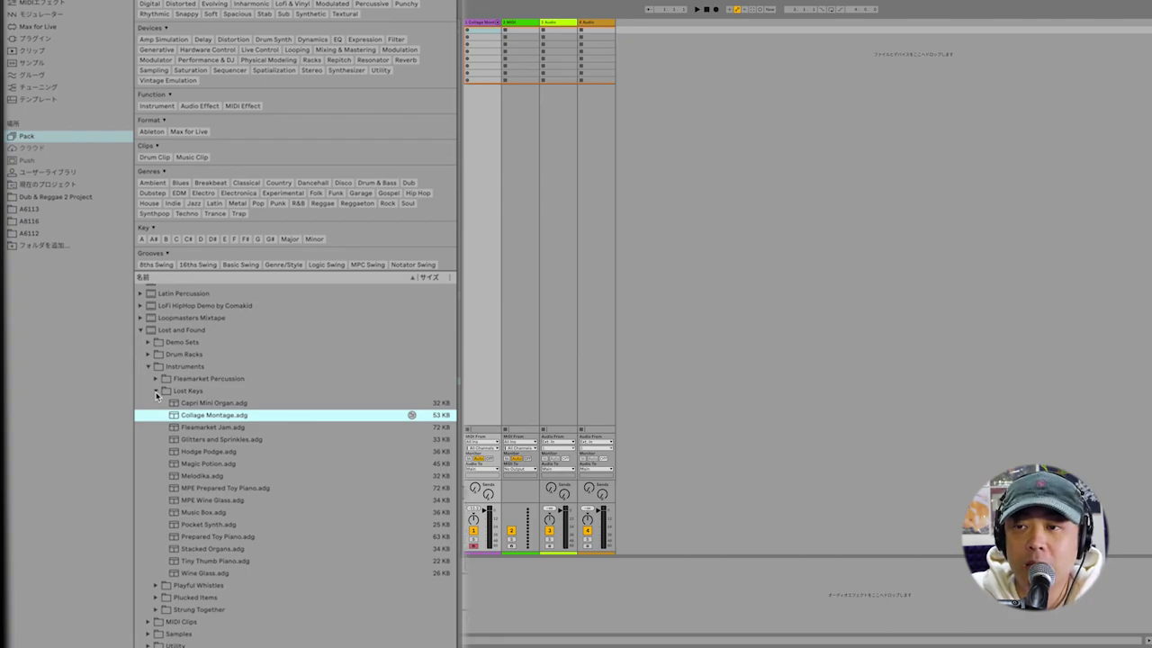
Collapse the Lost Keys and Instruments folders, and expand the Drums subfolder of MIDI Clips.
left_click(155, 392)
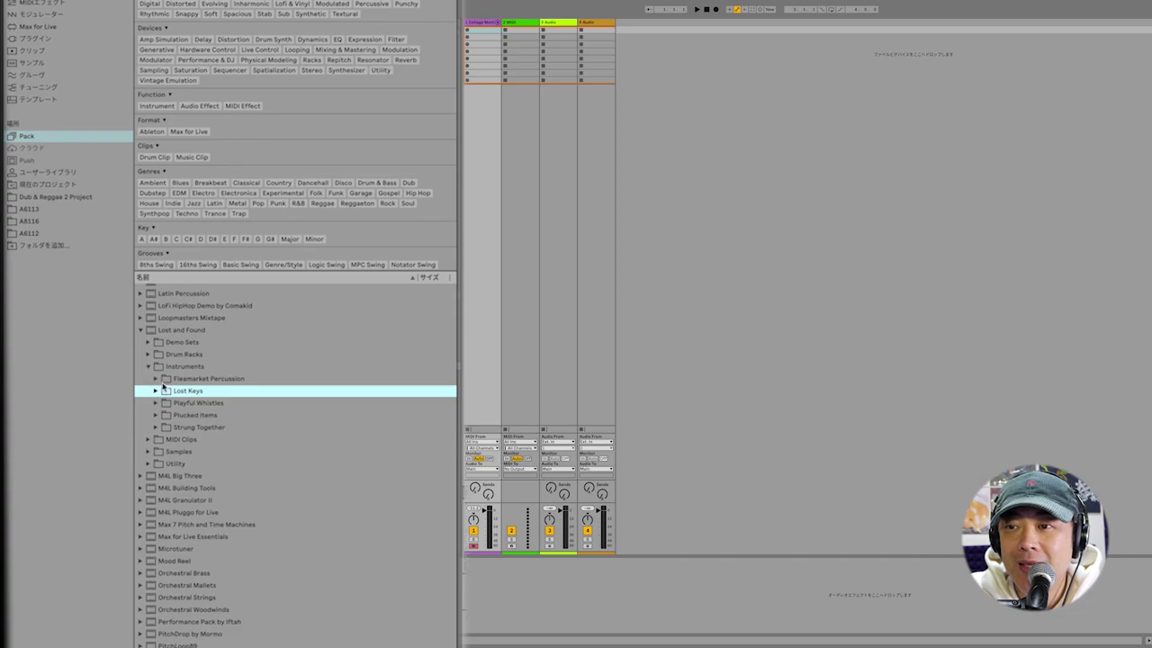
left_click(151, 369)
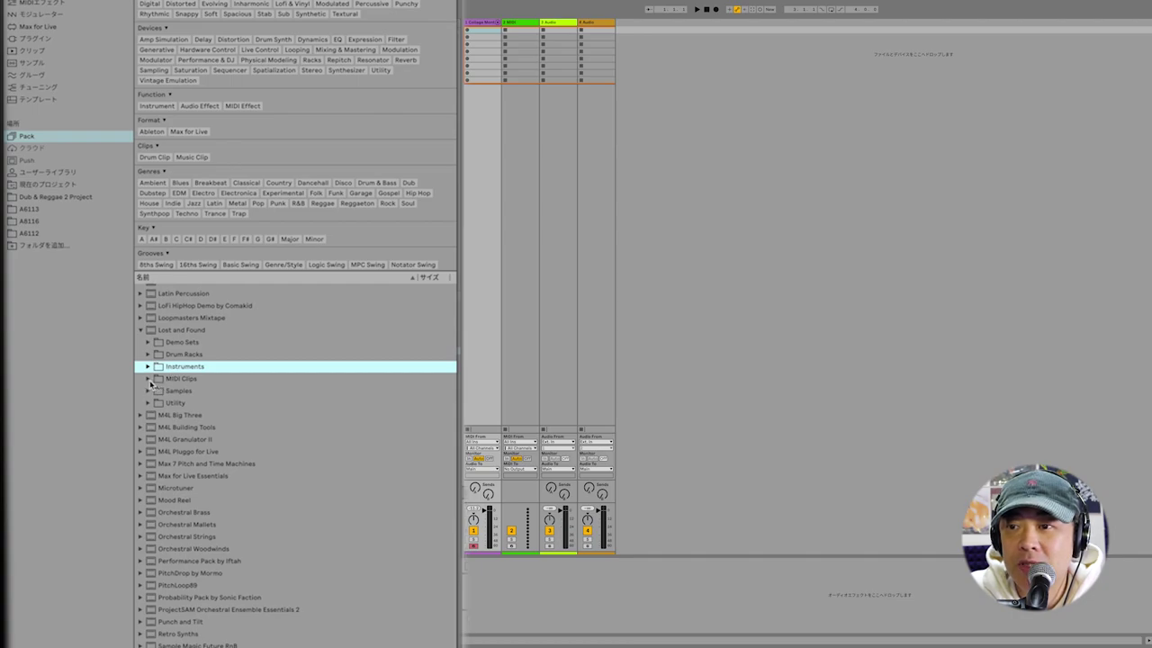
left_click(150, 380)
left_click(159, 392)
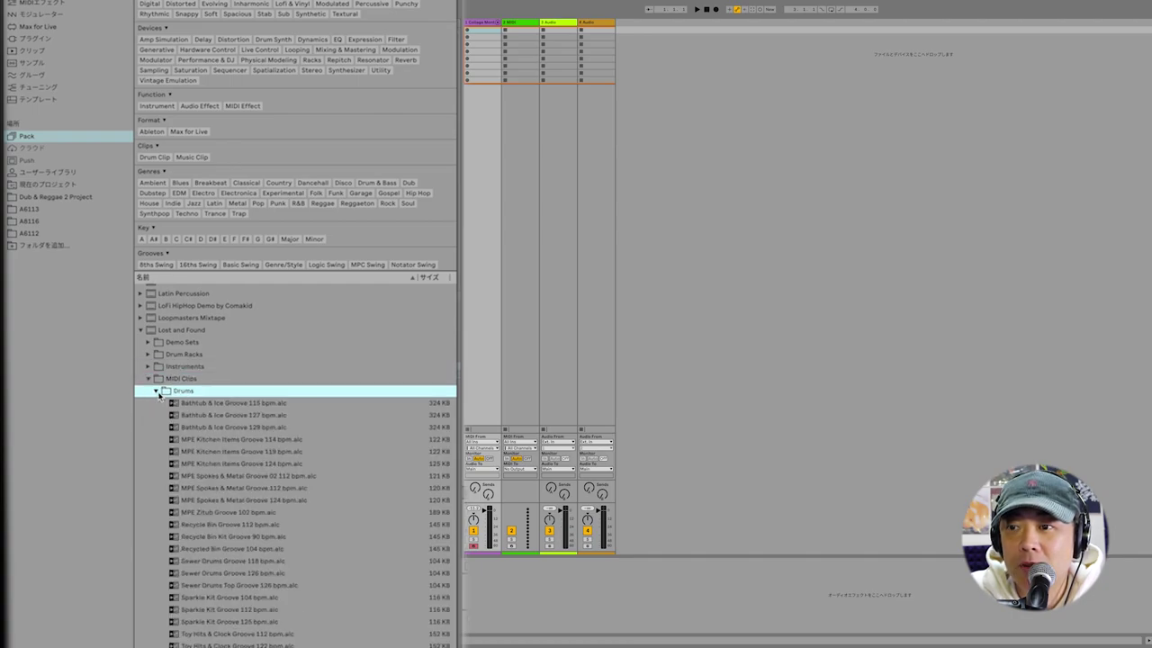
Preview the drum MIDI clips in order, from Bathtub & Ice Groove 115 bpm through MPE Spokes & Metal Groove 112 bpm.
left_click(207, 405)
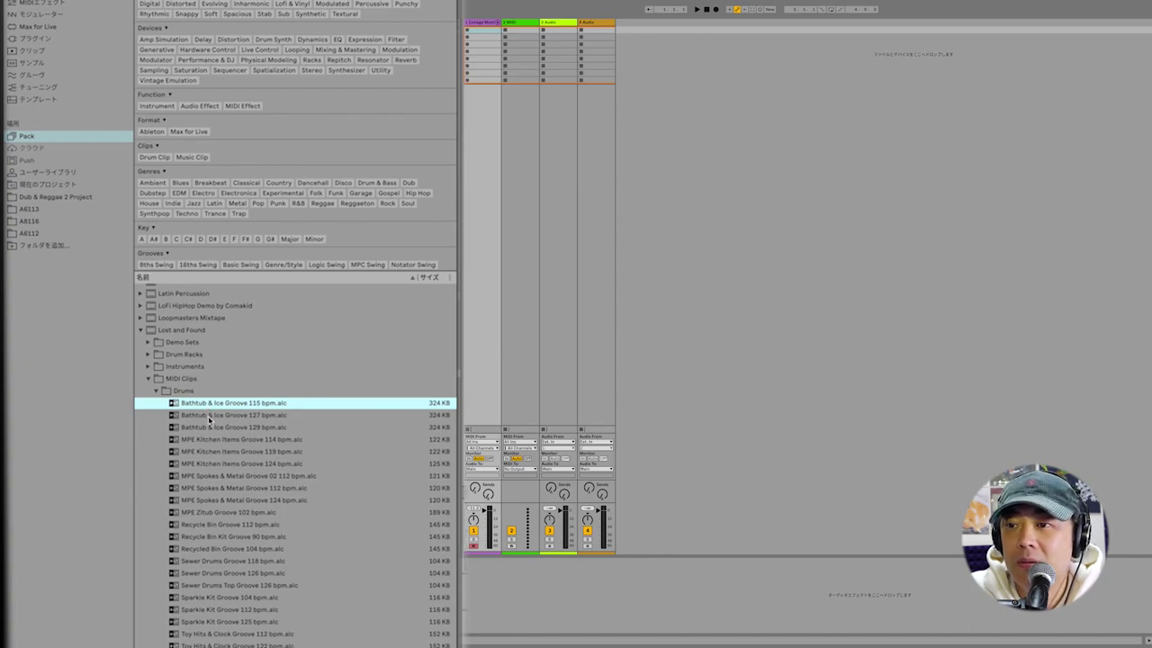
left_click(209, 417)
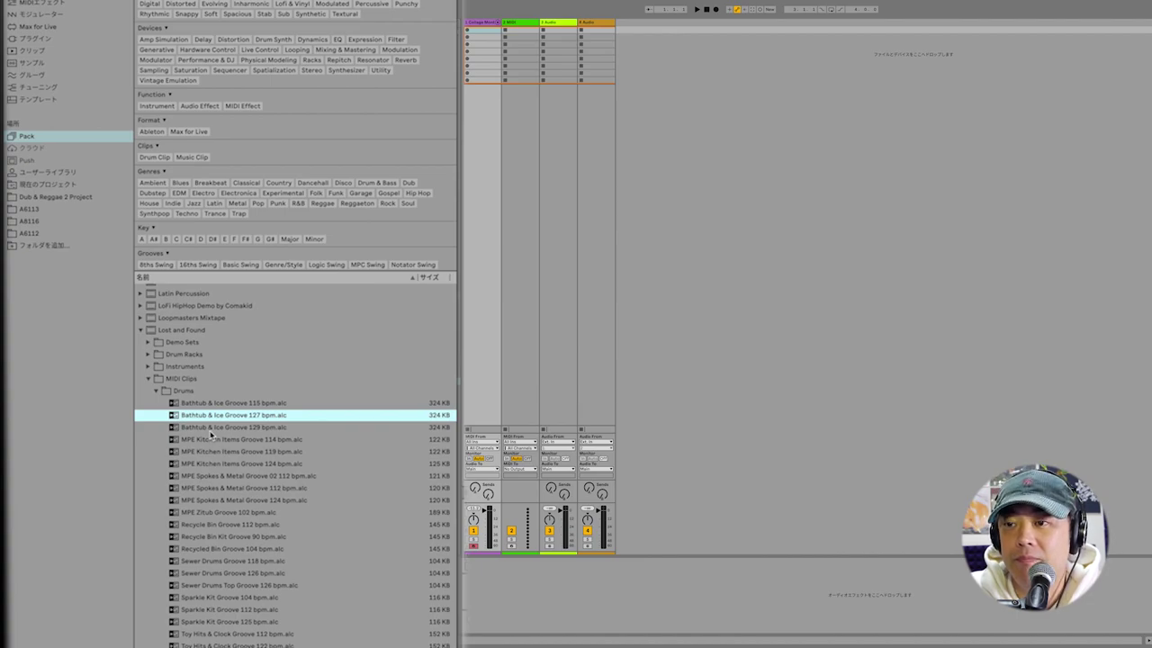
left_click(210, 430)
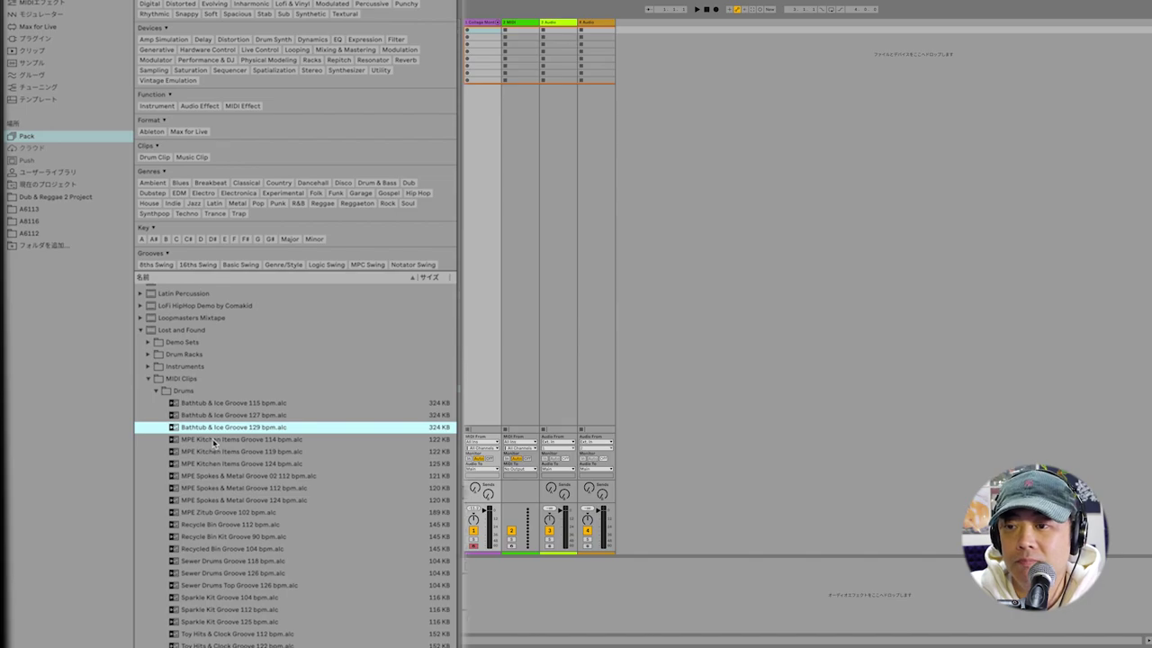
left_click(214, 441)
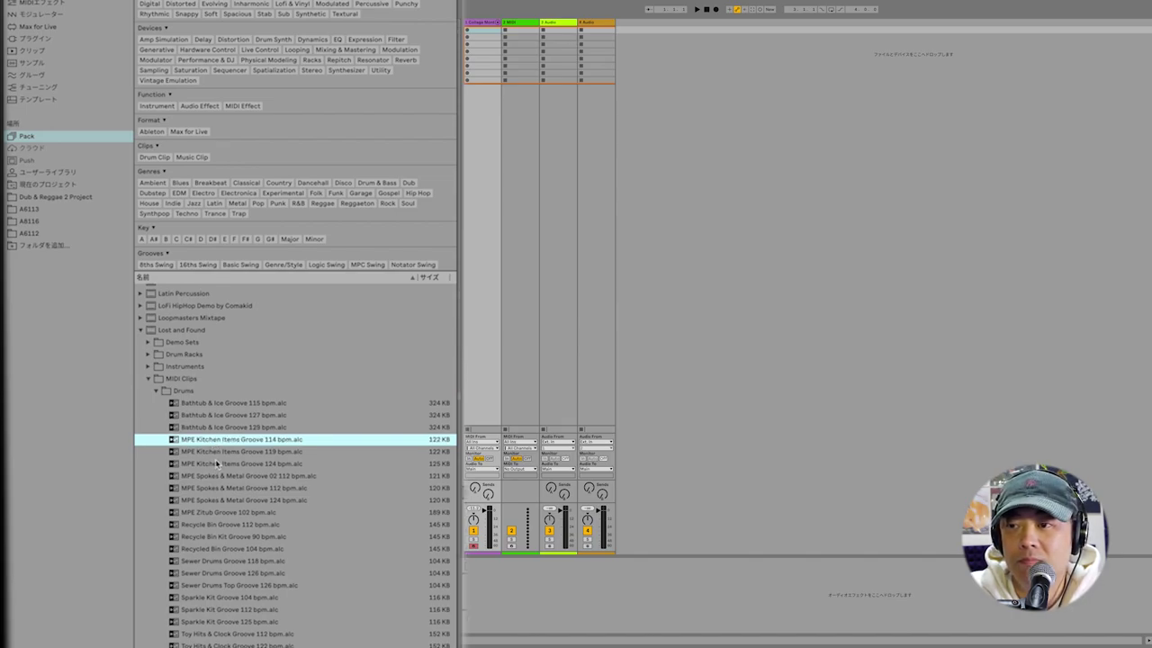
key("Down")
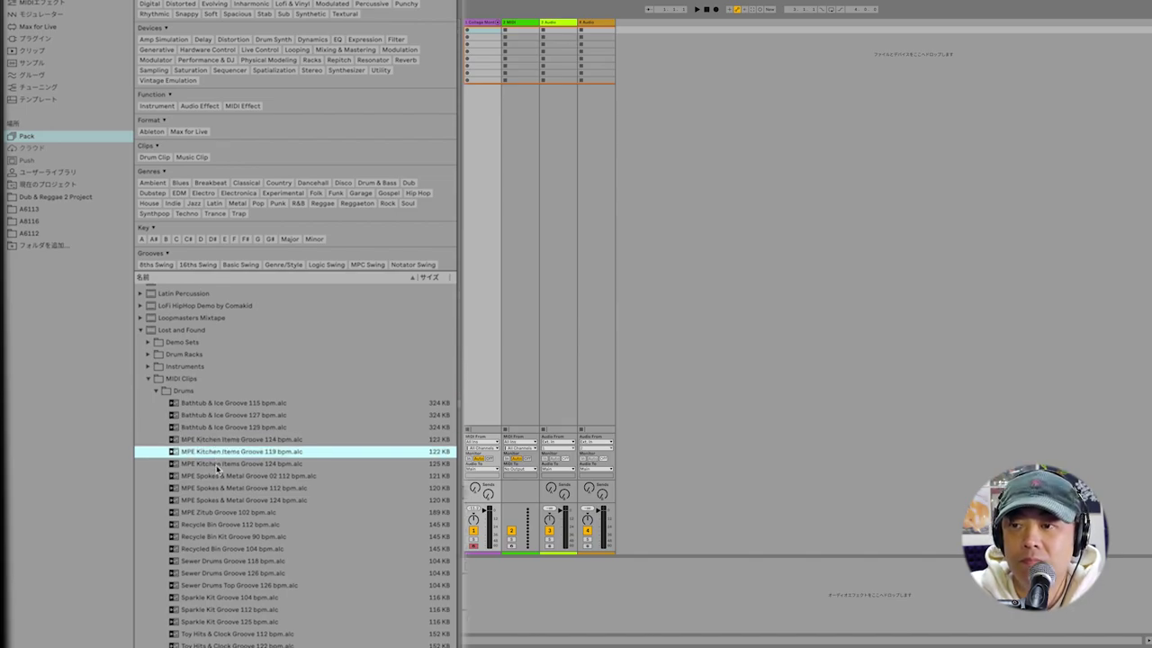
left_click(217, 464)
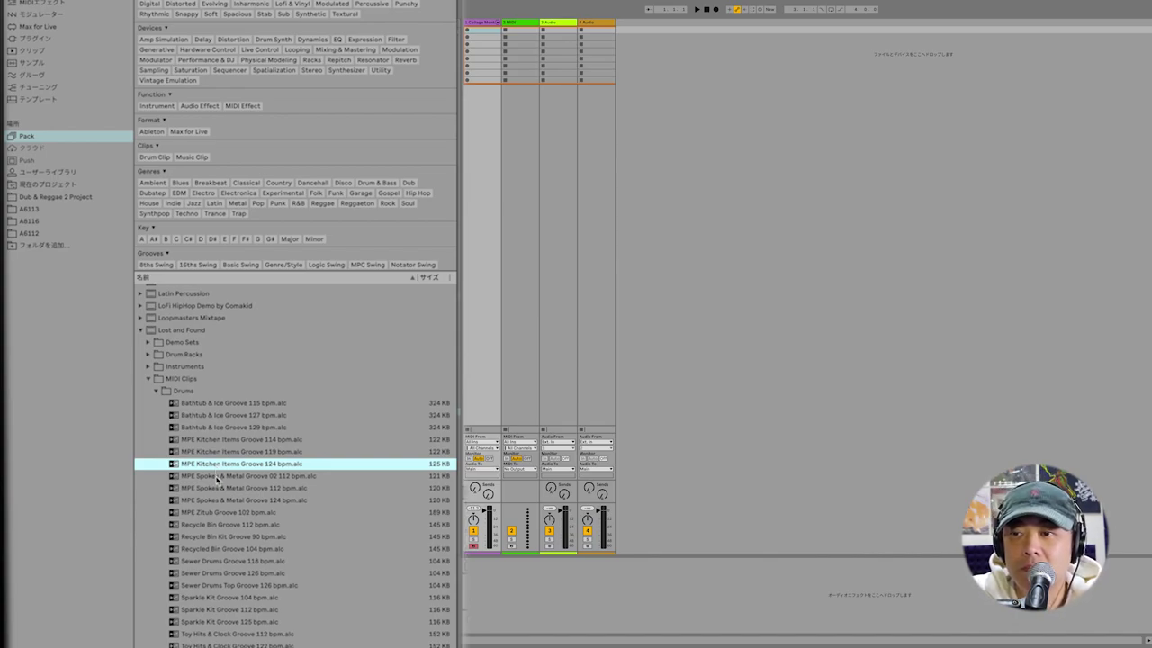
left_click(217, 477)
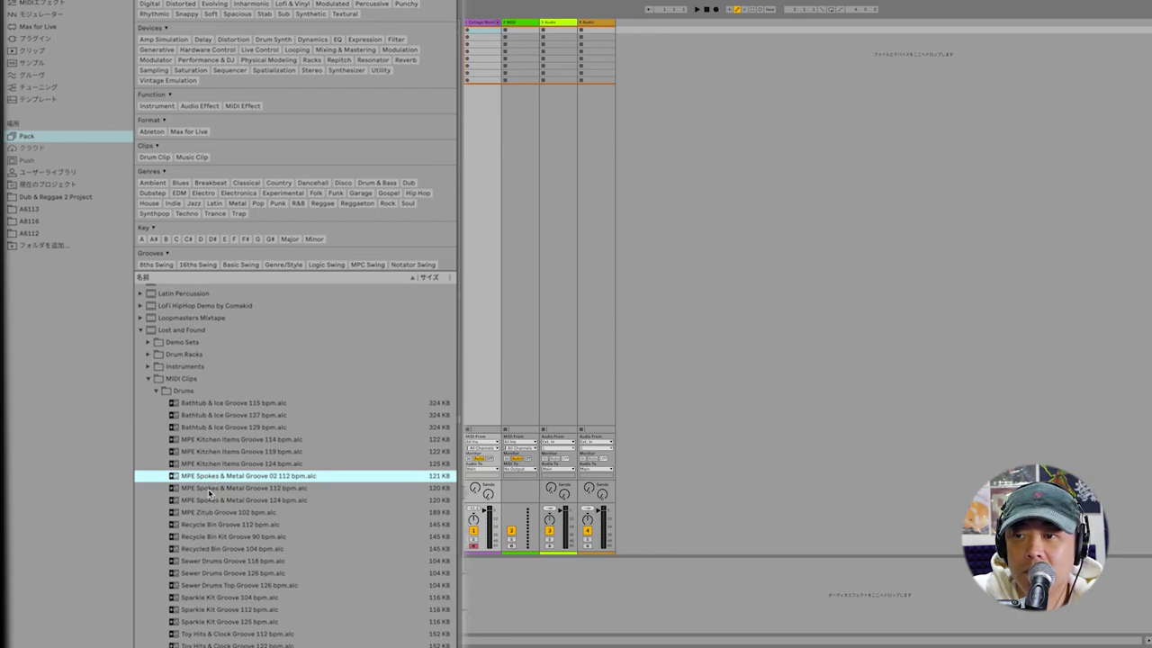
left_click(209, 490)
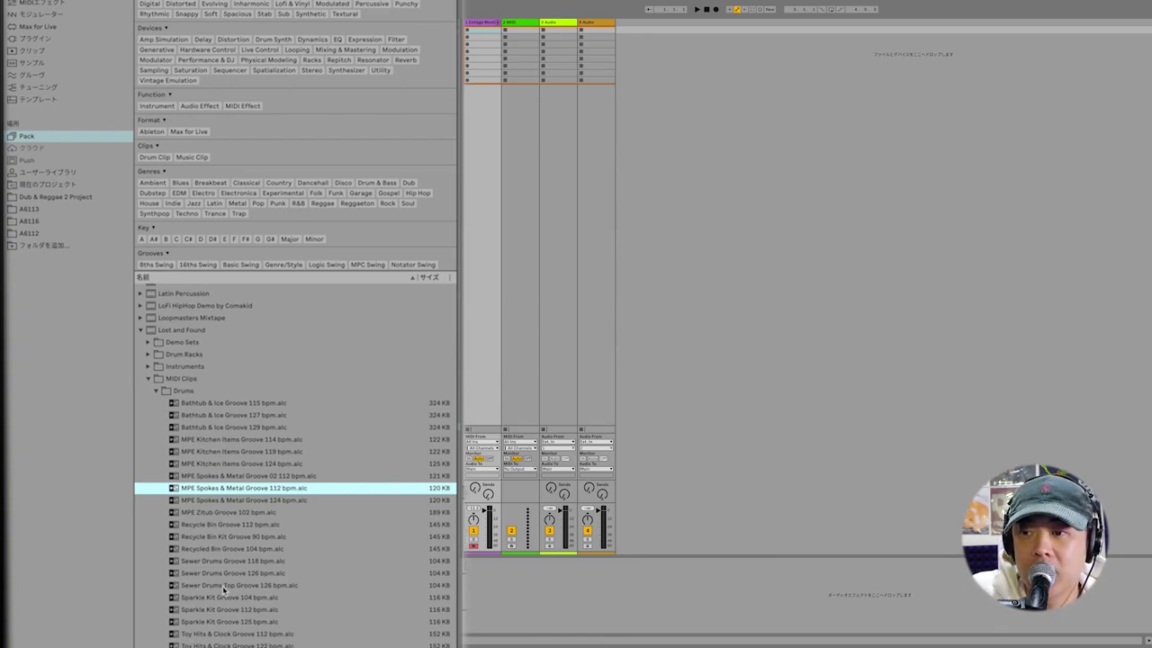
Preview MPE Zitub Groove 102 bpm.alc, load it onto a new track, and launch the first scene.
scroll(223, 586, "down", 3)
scroll(223, 591, "down", 10)
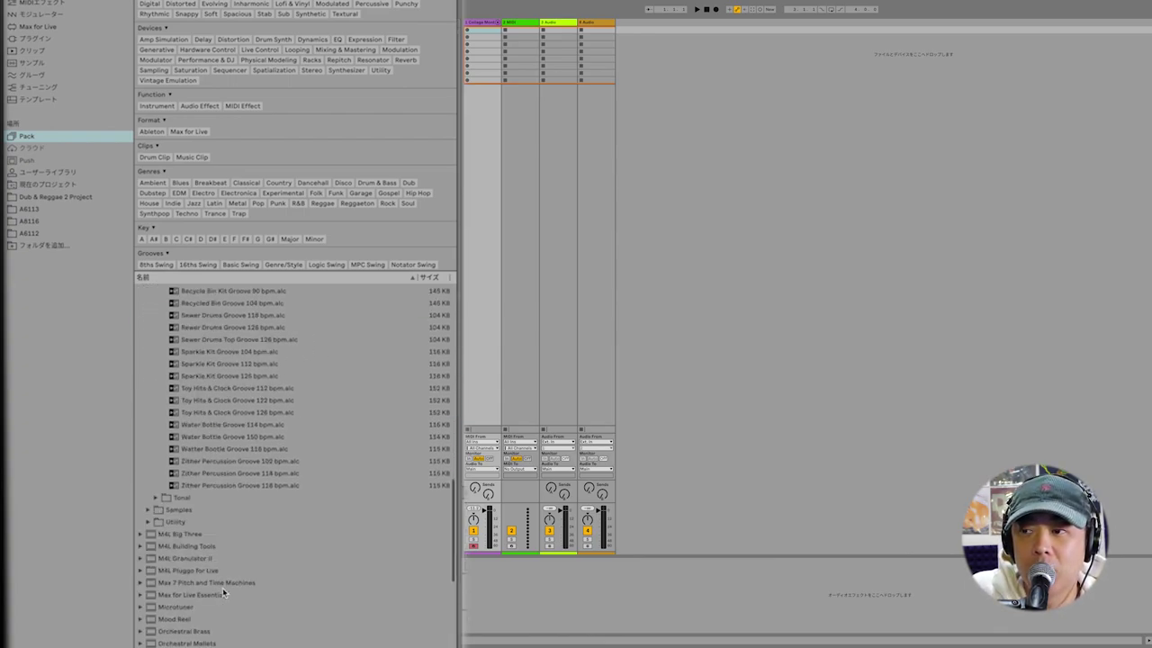
scroll(224, 589, "up", 9)
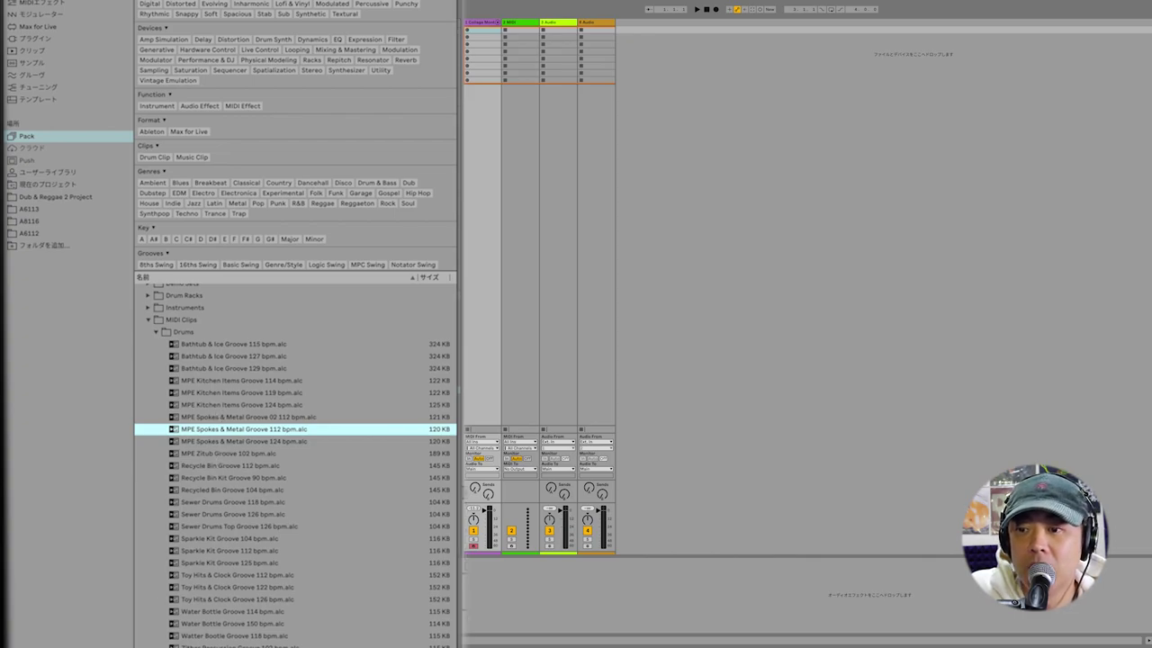
left_click(232, 455)
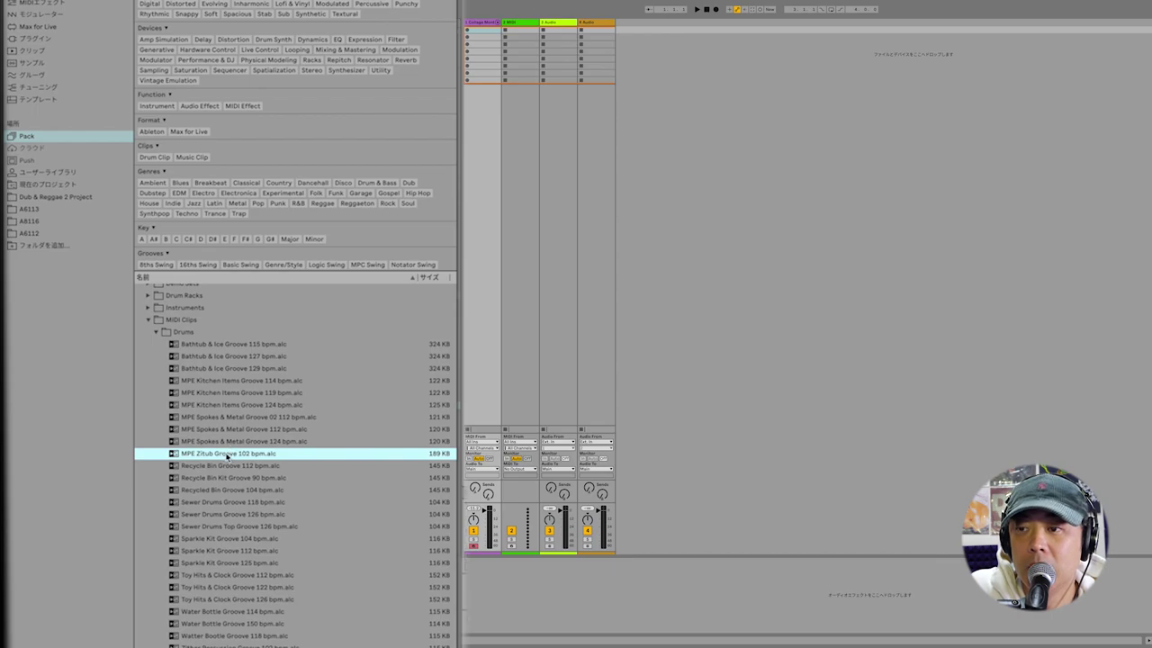
double_click(227, 455)
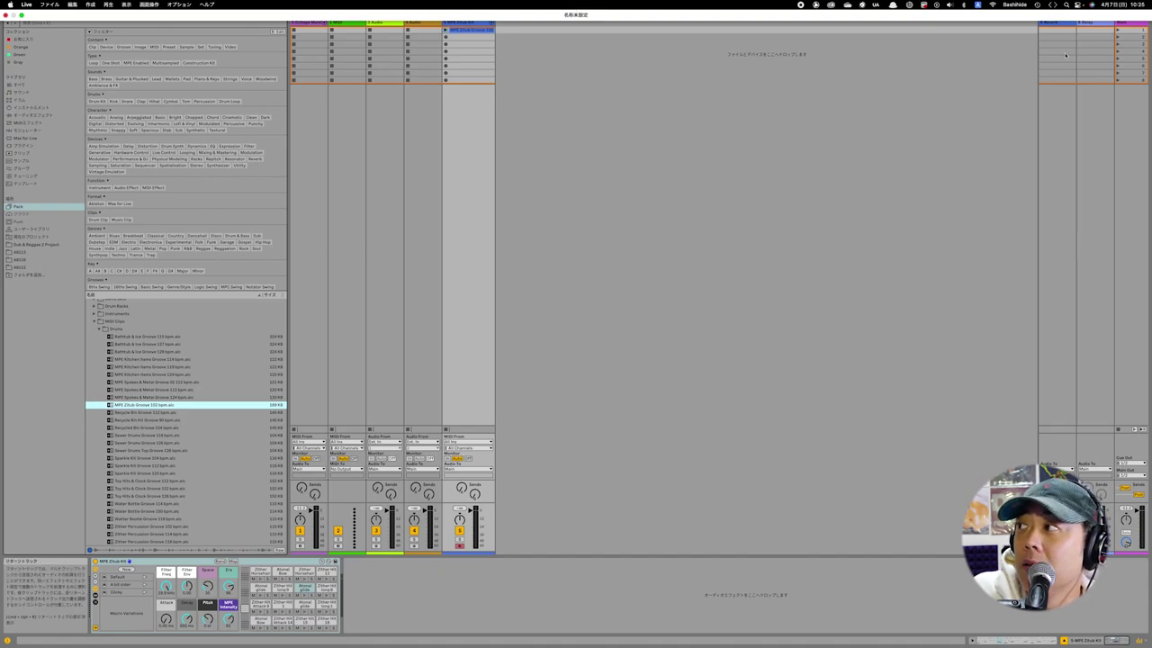
left_click(1117, 33)
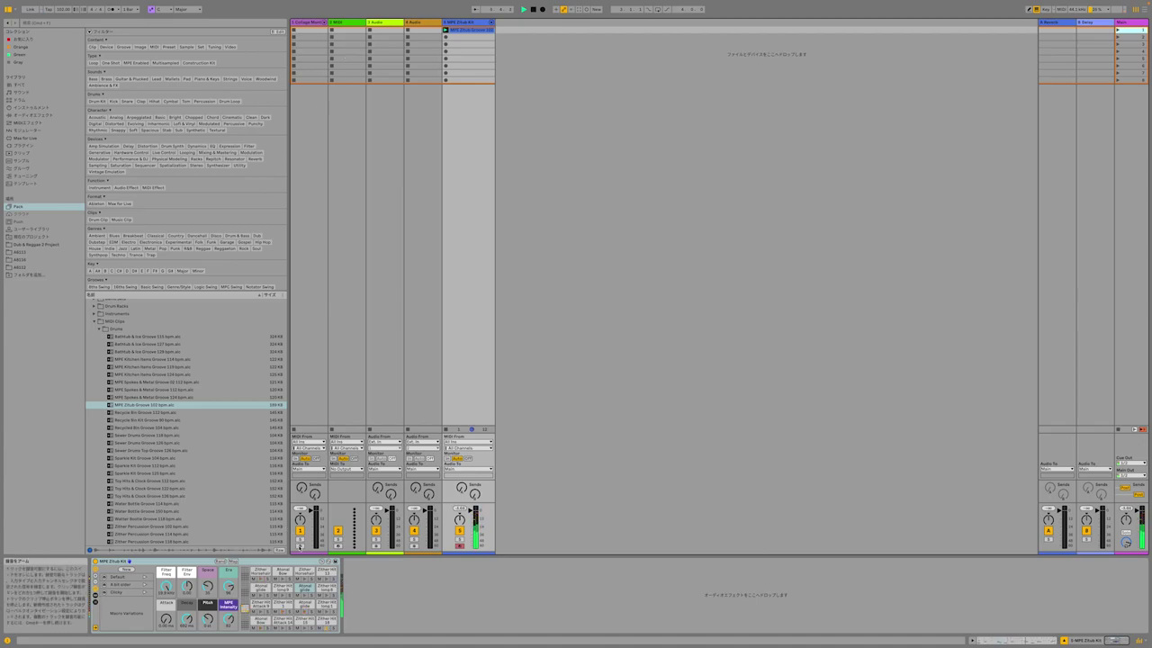
Arm the Collage Montage track and capture the played MIDI as a clip, looping only its last four notes.
left_click(300, 546)
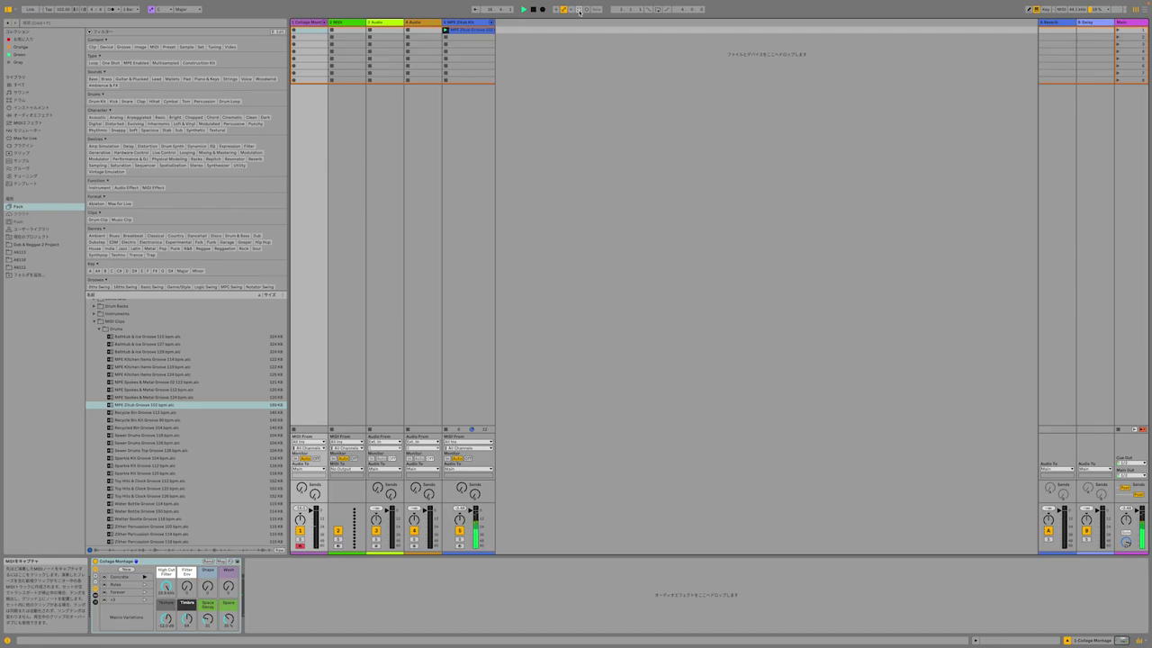
left_click(579, 12)
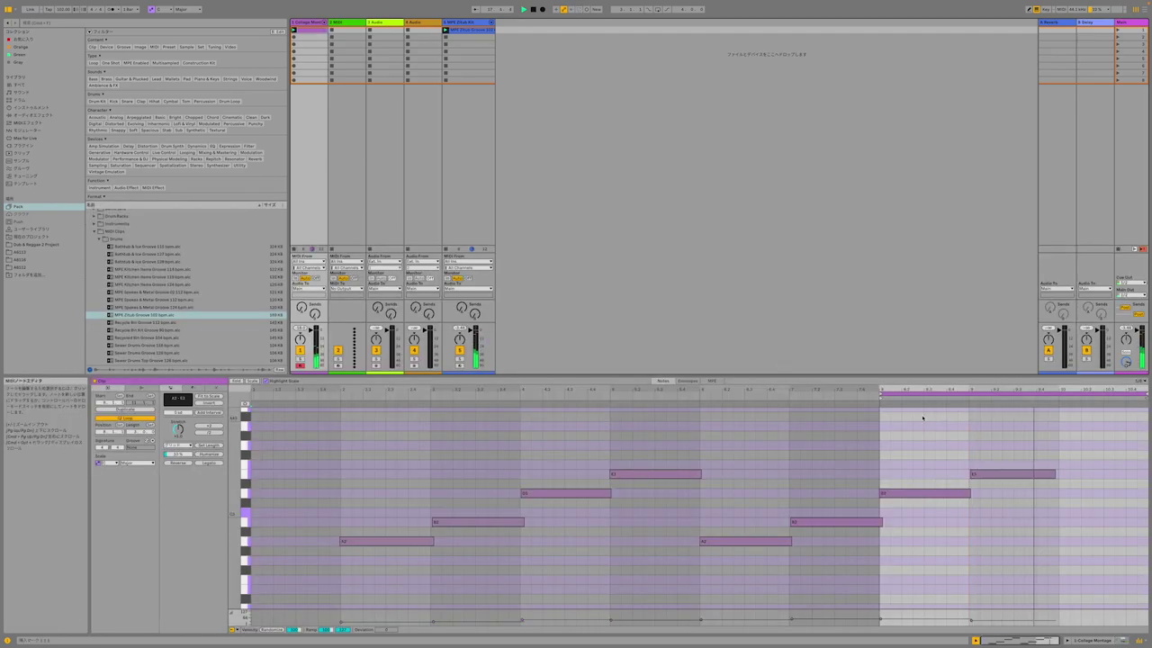
left_click_drag(881, 394, 700, 395)
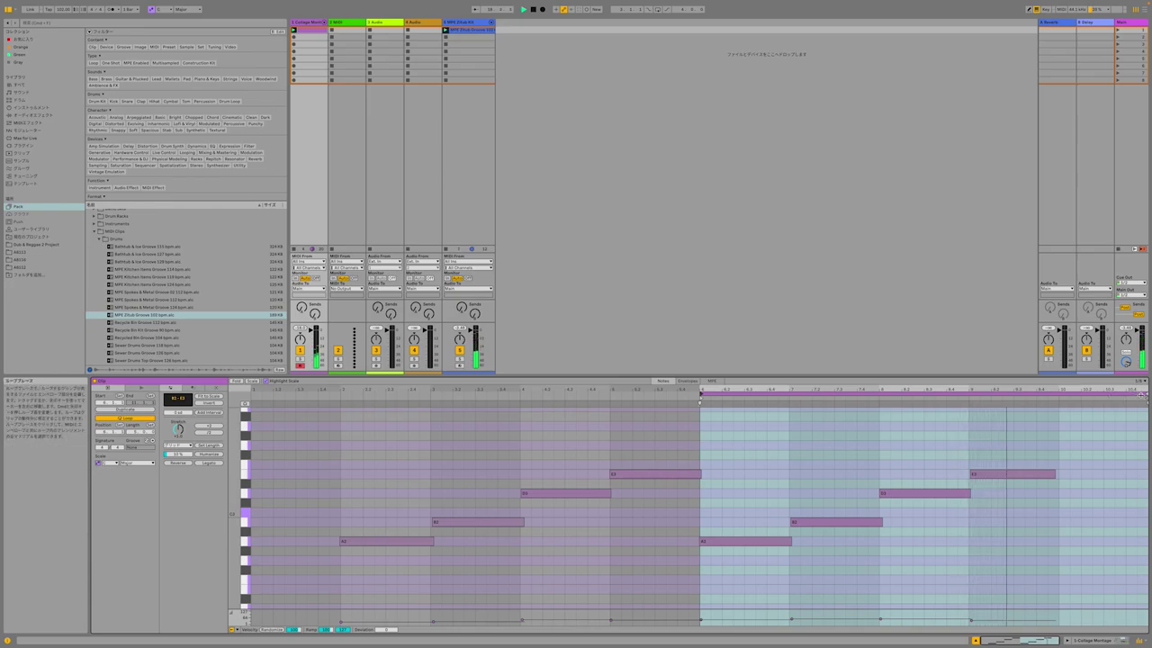
left_click_drag(1124, 396, 1054, 396)
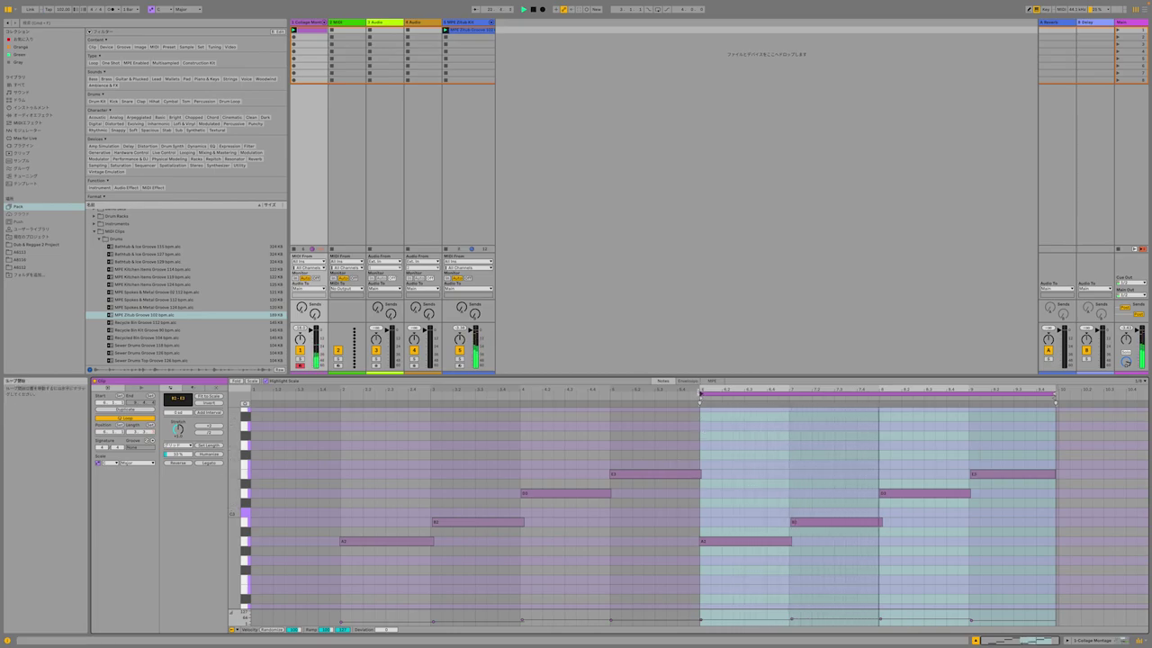
Select the last four notes of the captured clip and quantize them.
left_click(717, 542)
left_click_drag(701, 542, 703, 542)
left_click_drag(1000, 453, 752, 581)
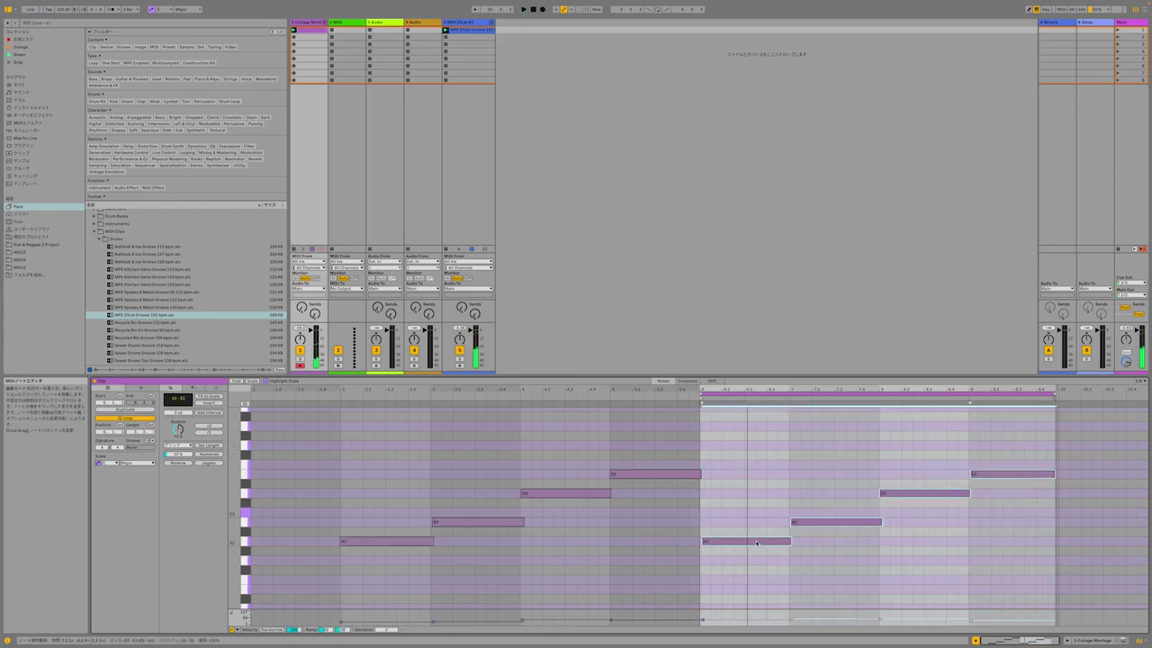
right_click(772, 511)
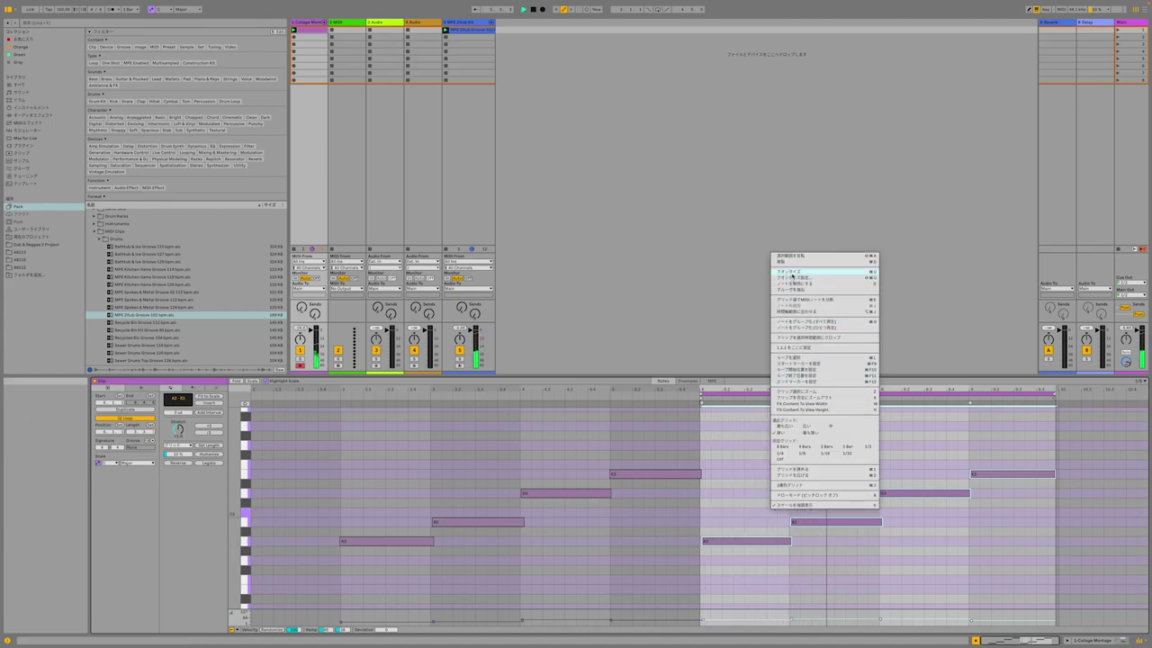
left_click(788, 272)
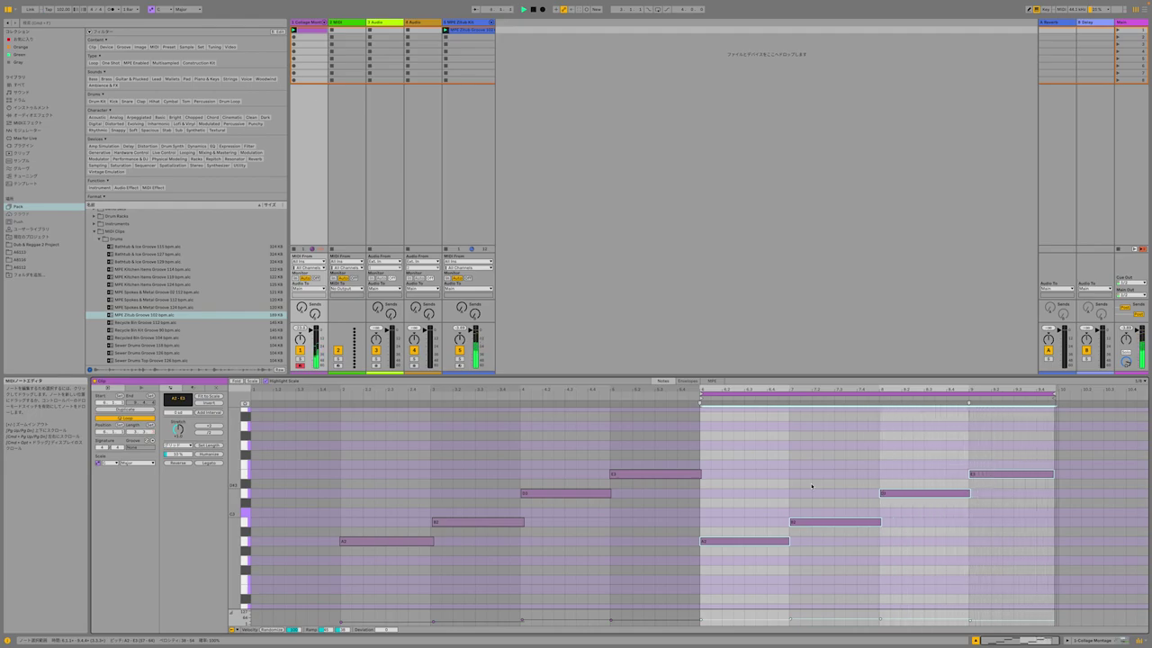
Extend the captured clip's loop end to the bar line just after the last note, and stop playback.
left_click_drag(1055, 394, 1059, 394)
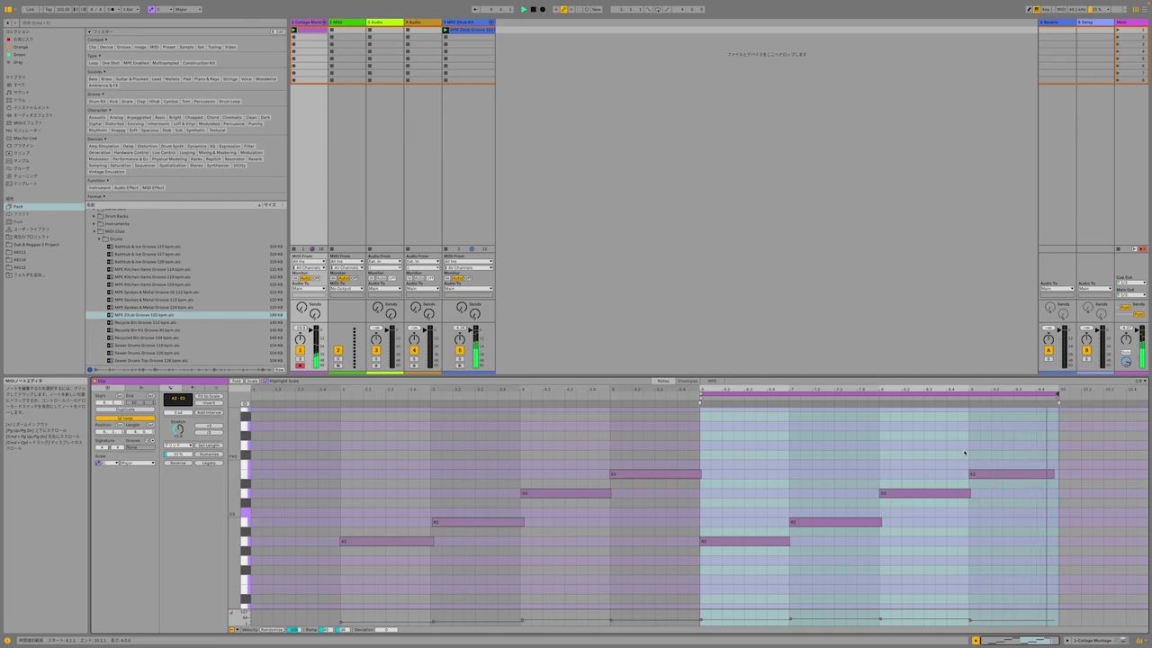
left_click(533, 12)
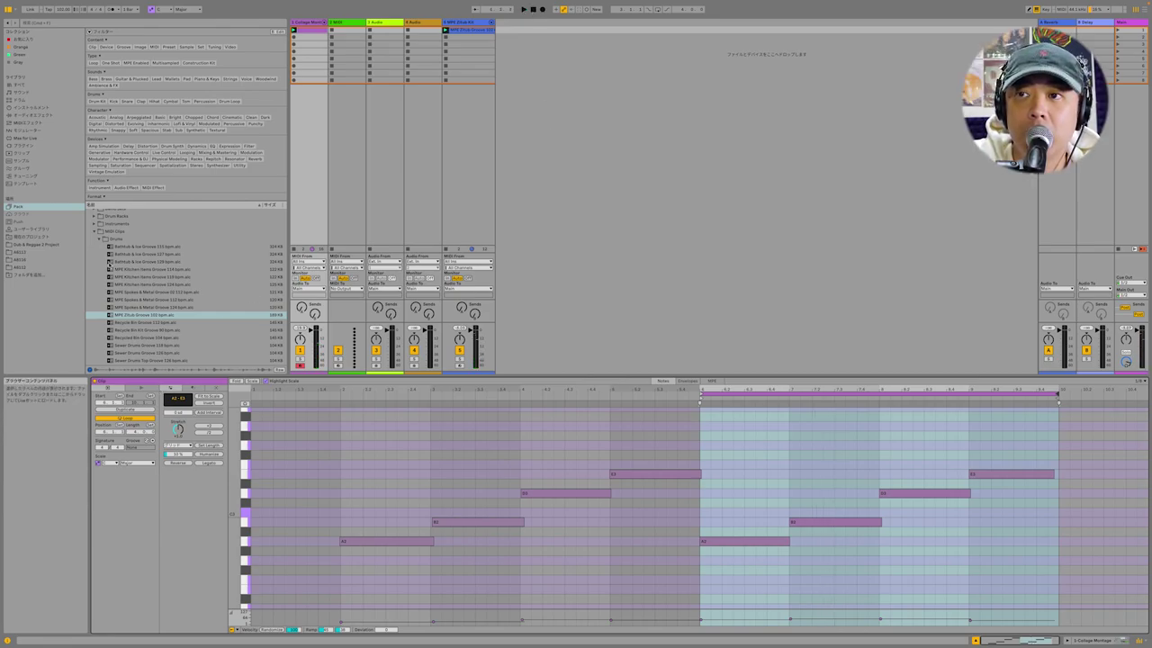
Open the pack's Tonal MIDI clips and preview Arctic Circle C Minor 118 bpm.alc and Bambo Wall C Minor 110 bpm.alc.
left_click(99, 239)
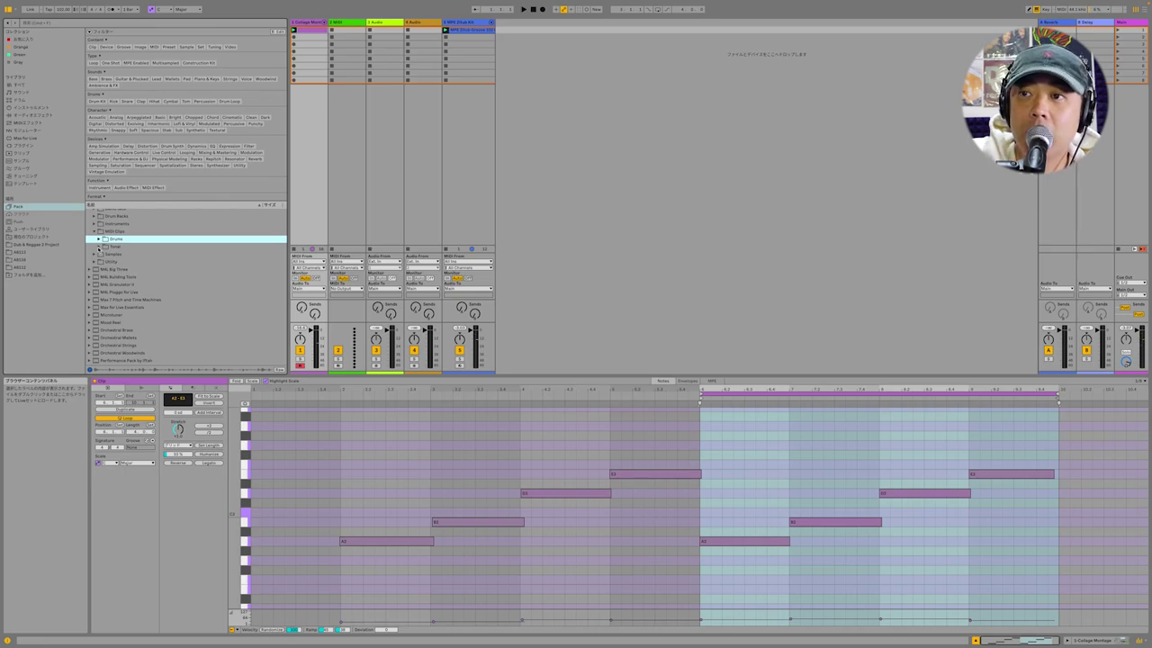
left_click(99, 246)
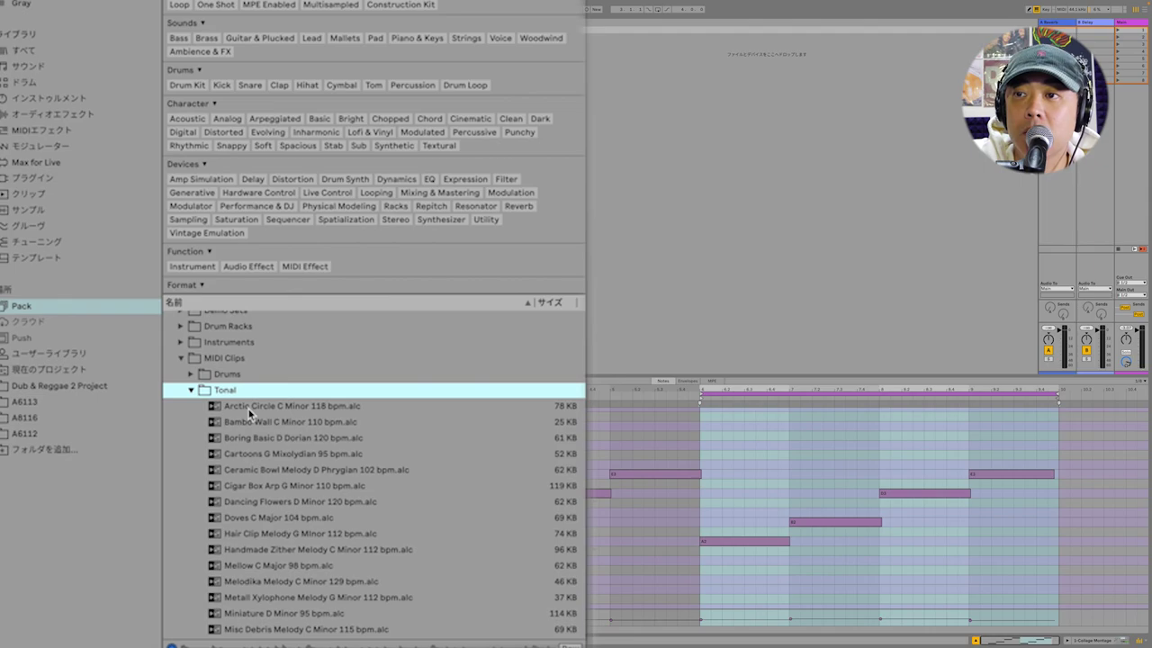
left_click(250, 410)
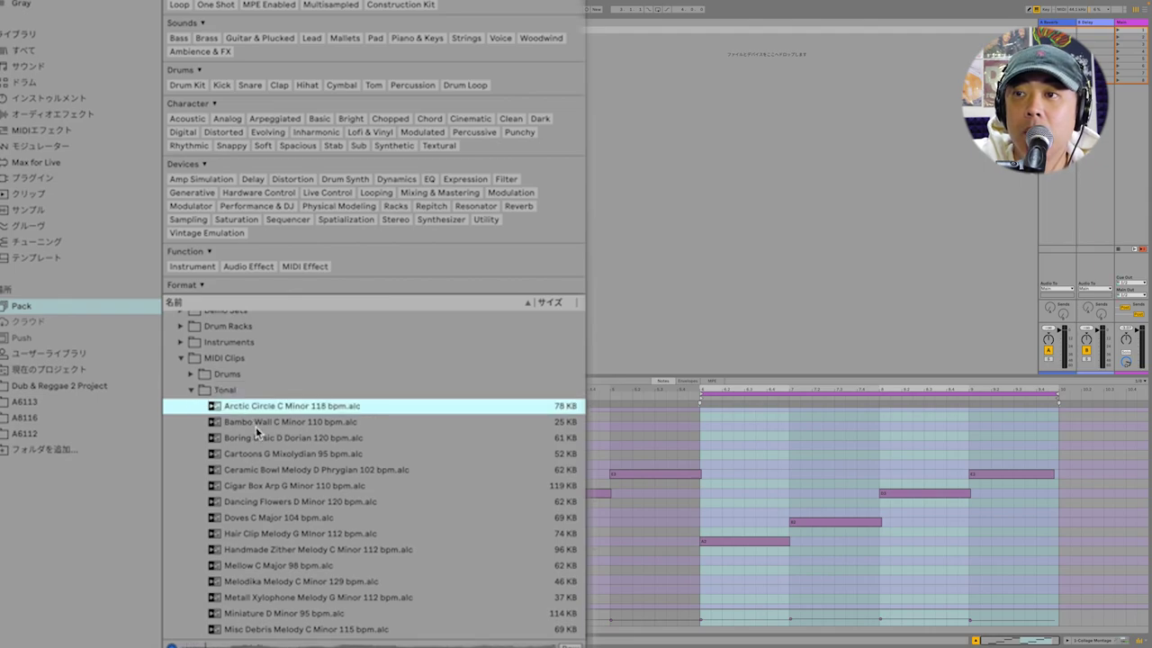
left_click(256, 425)
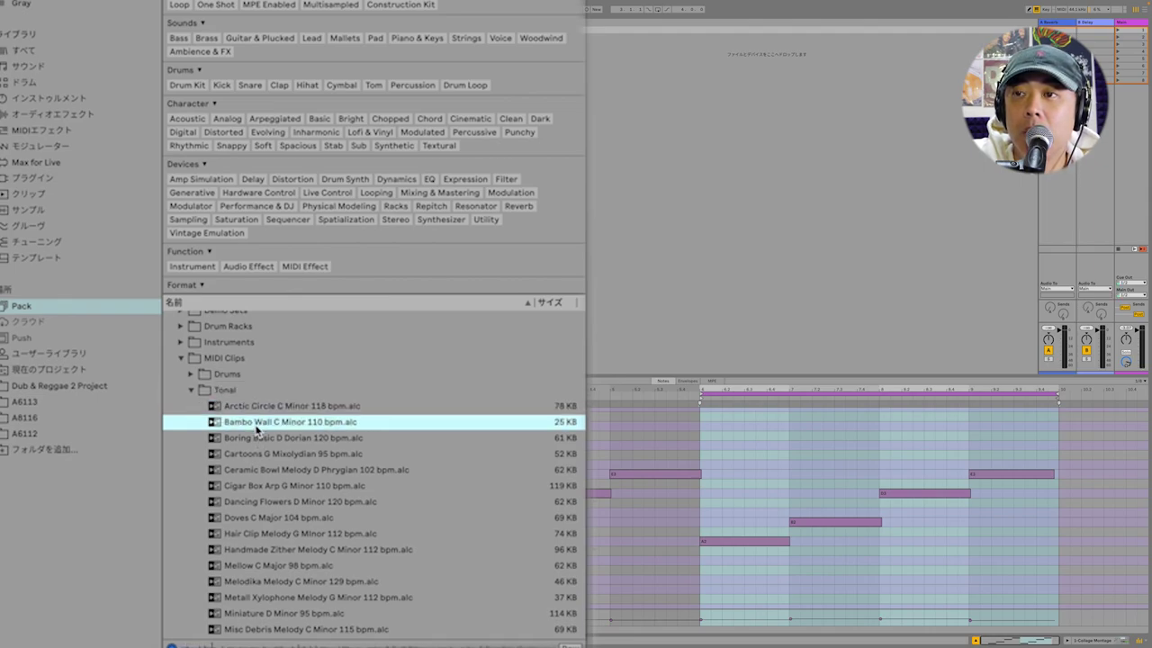
Preview Boring Basic D Dorian 120 bpm.alc, load it onto a new track, and play it with the other clips.
left_click(258, 444)
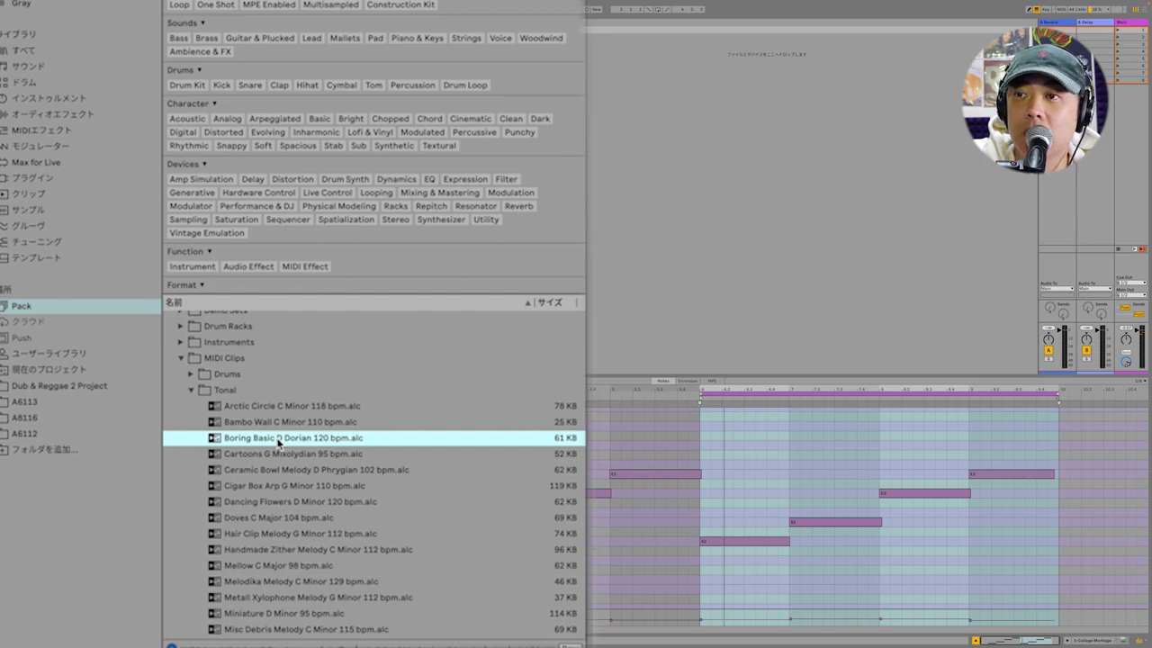
left_click_drag(293, 438, 617, 56)
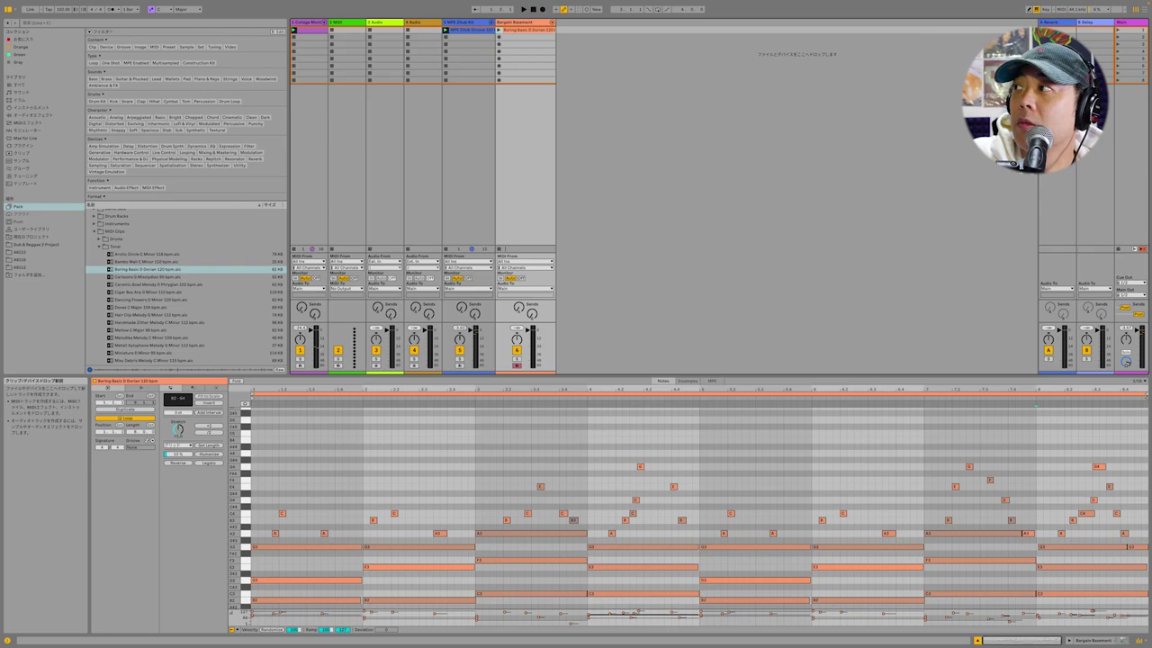
key("space")
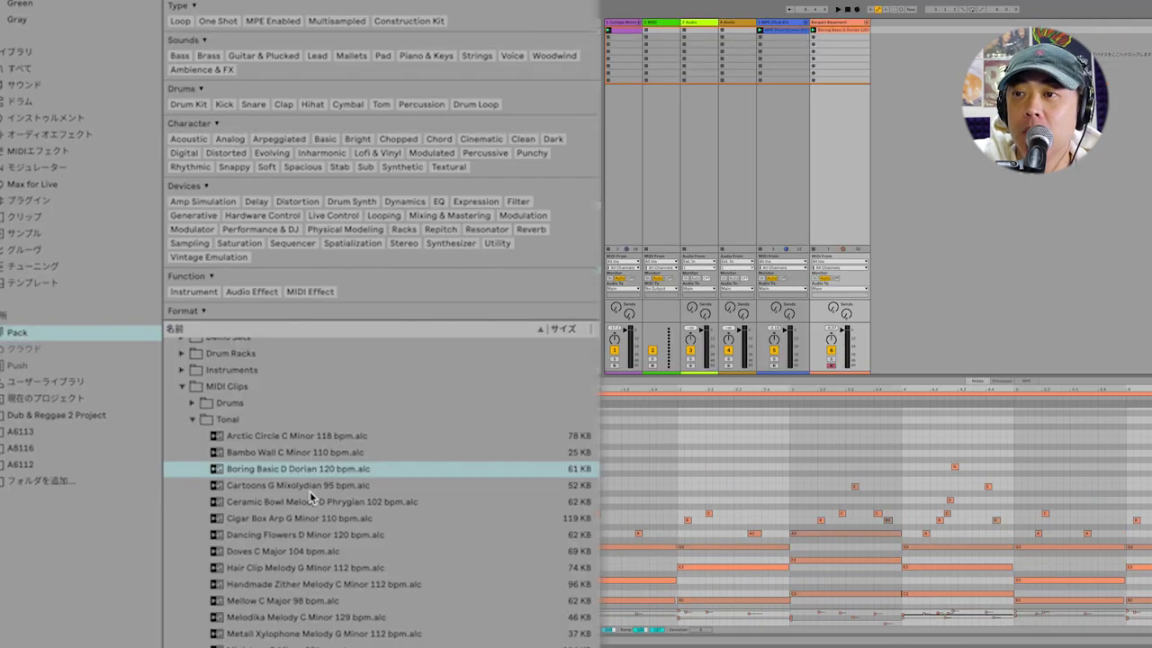
Preview the Cartoons G Mixolydian 95 bpm.alc and Ceramic Bowl Melody D Phrygian 102 bpm.alc clips, and collapse the Tonal folder.
left_click(309, 491)
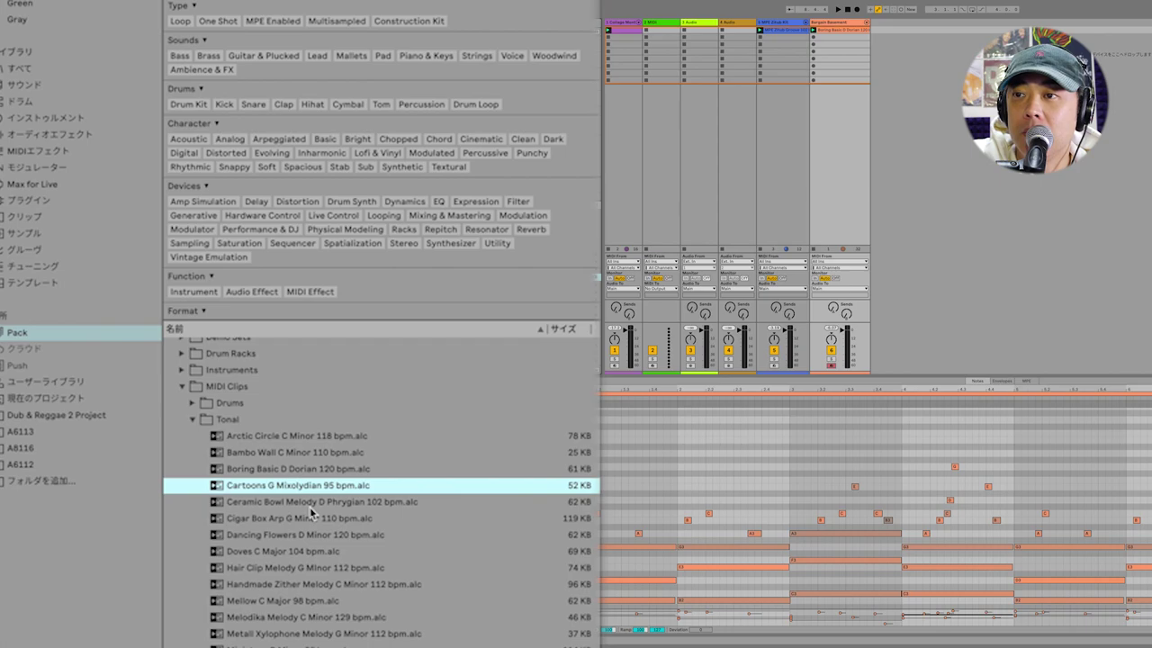
left_click(311, 508)
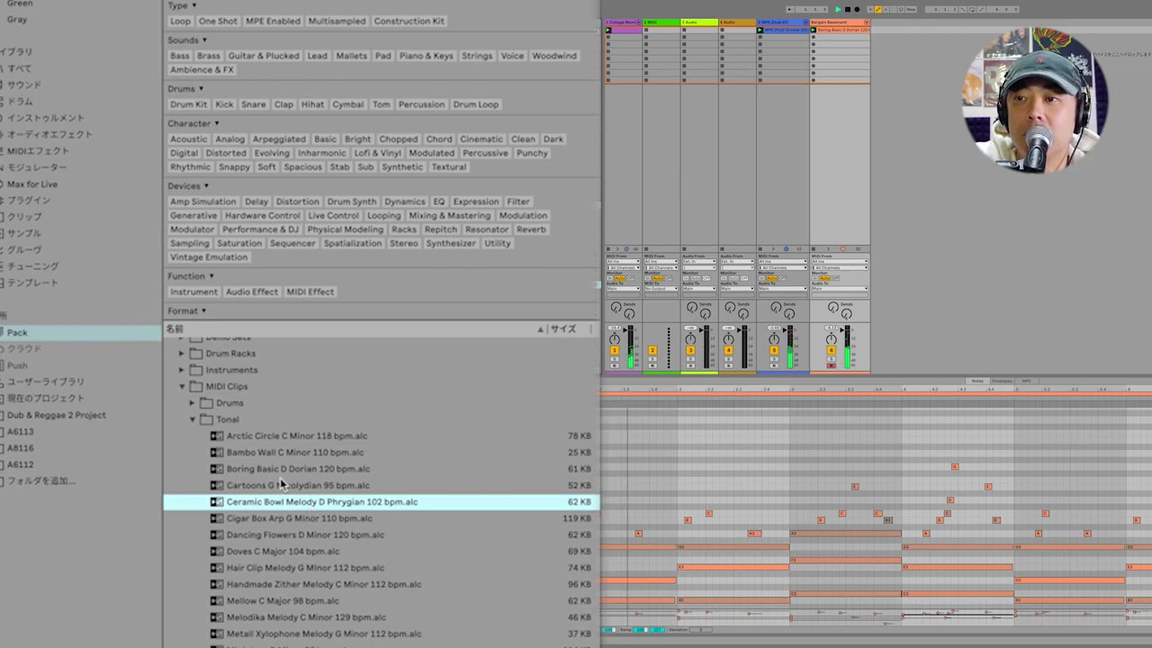
left_click(193, 420)
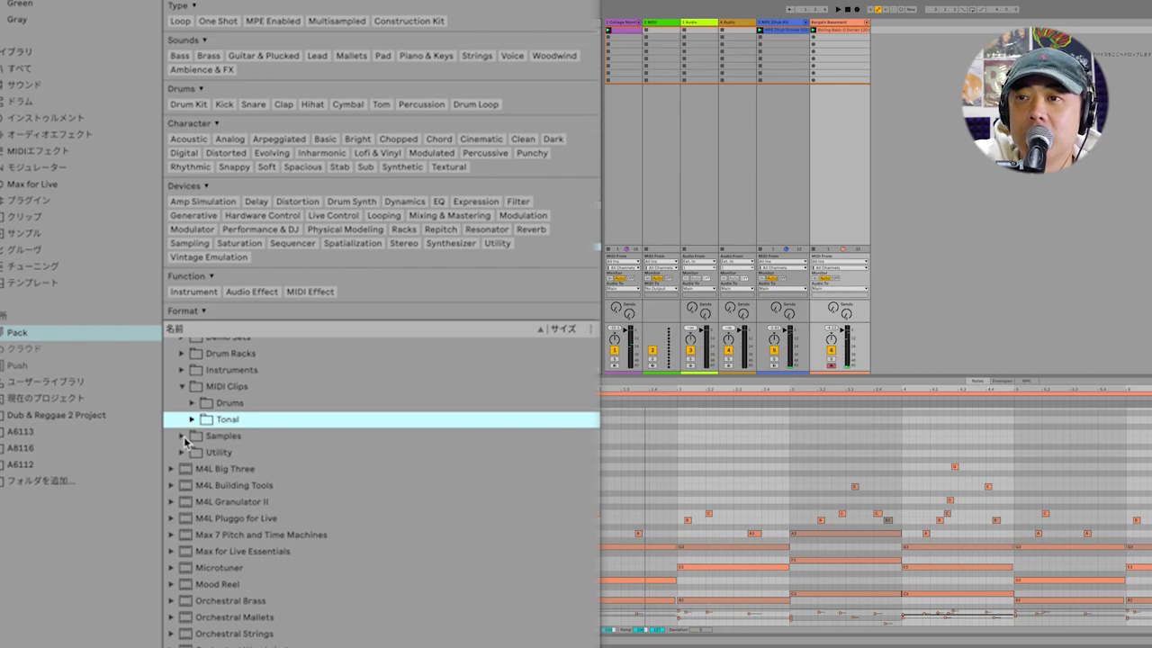
Open the Bamblong folder in the pack's Samples and audition the Bamblong Strike 1 and Strike 2 samples.
left_click(184, 436)
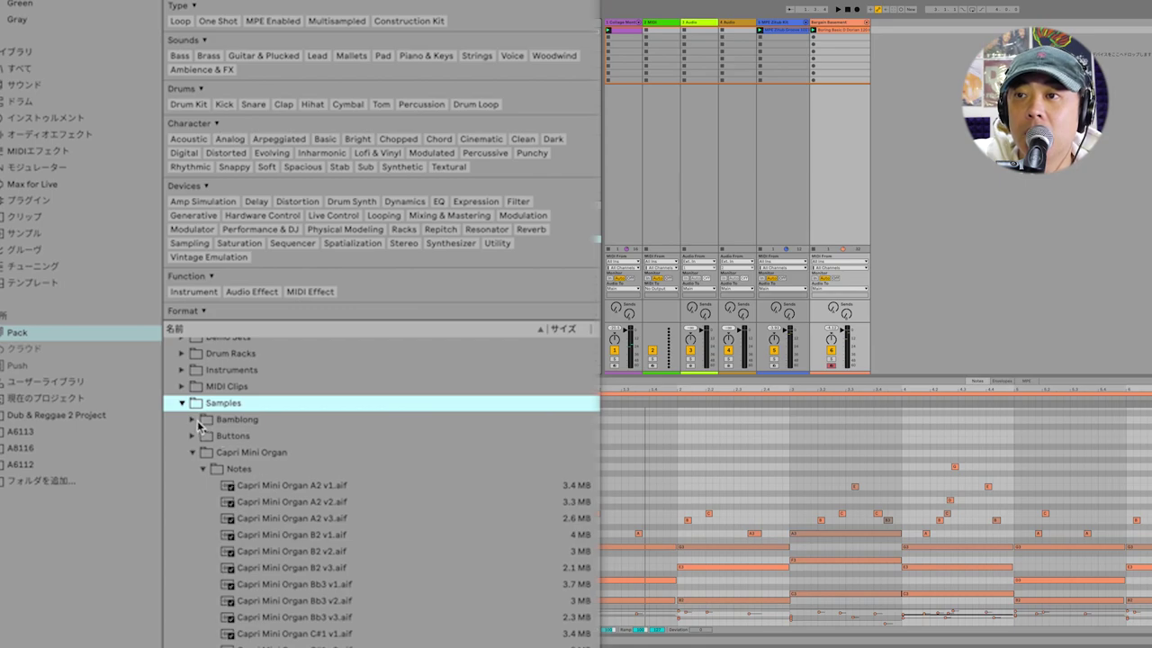
left_click(198, 422)
left_click(254, 441)
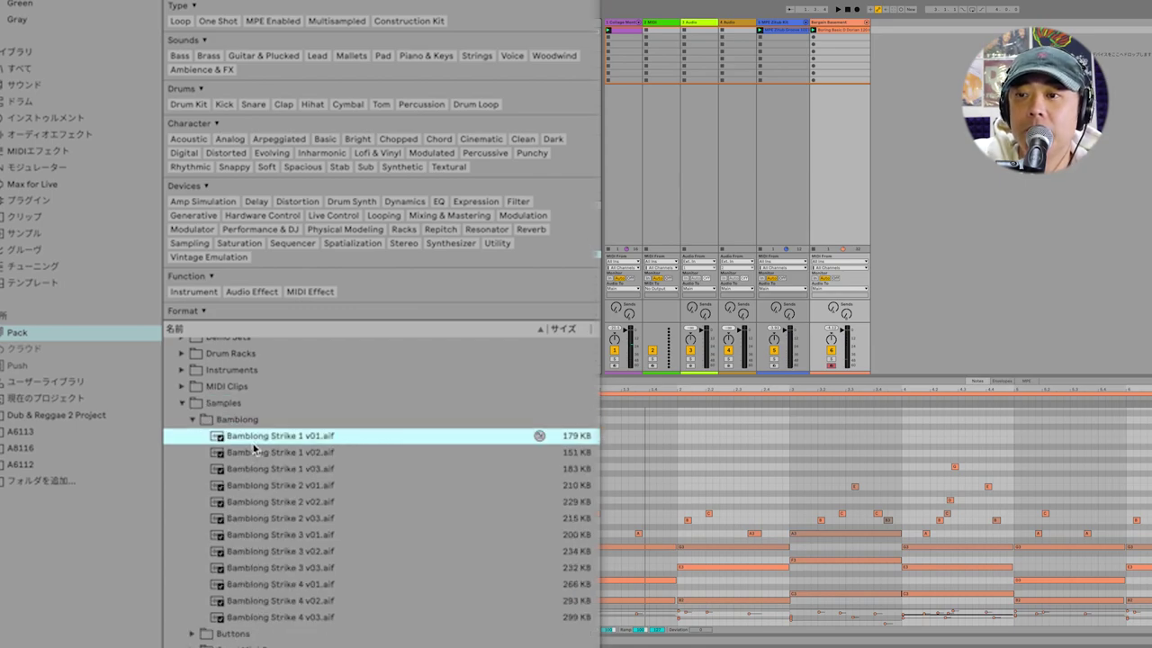
left_click(260, 452)
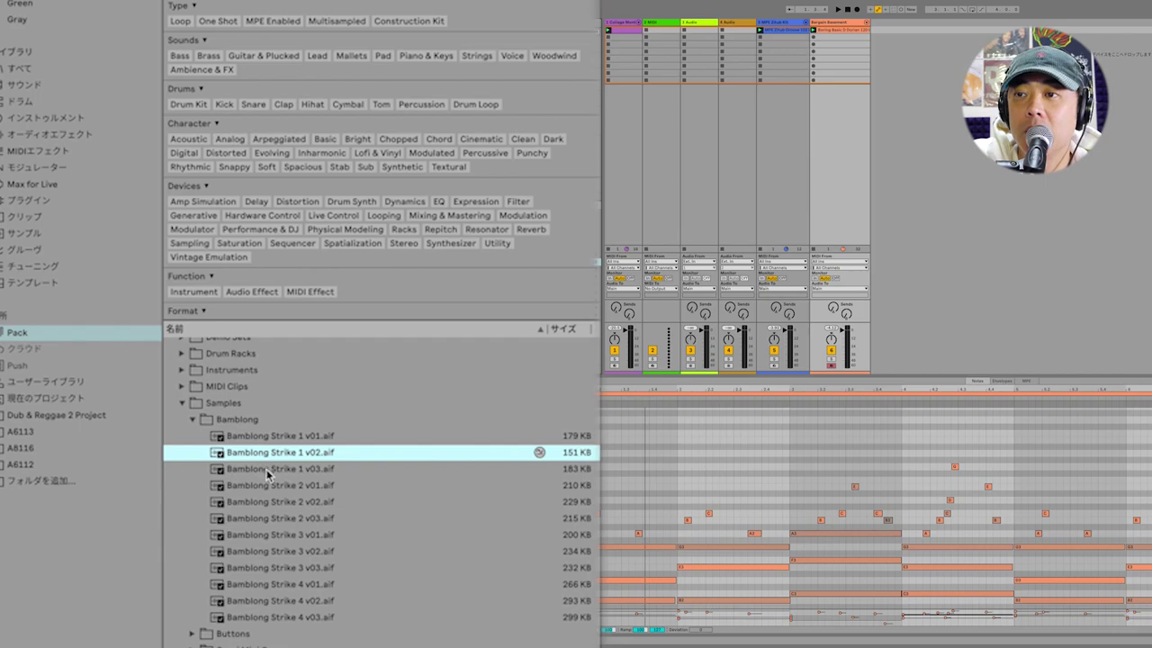
left_click(267, 472)
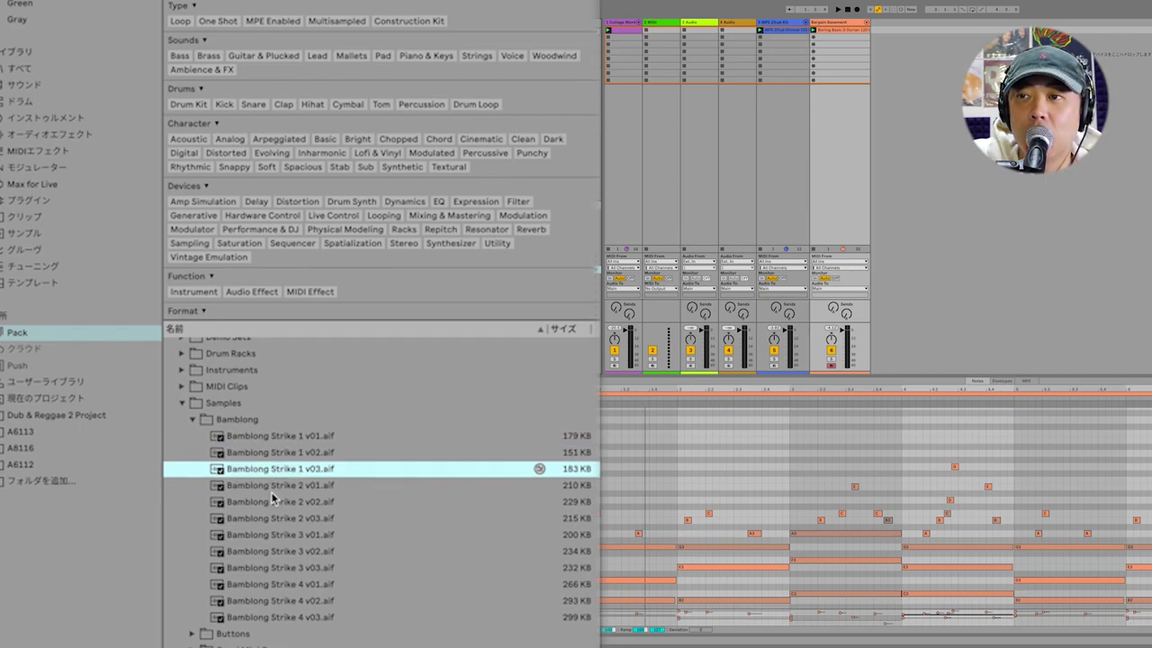
left_click(272, 492)
left_click(273, 506)
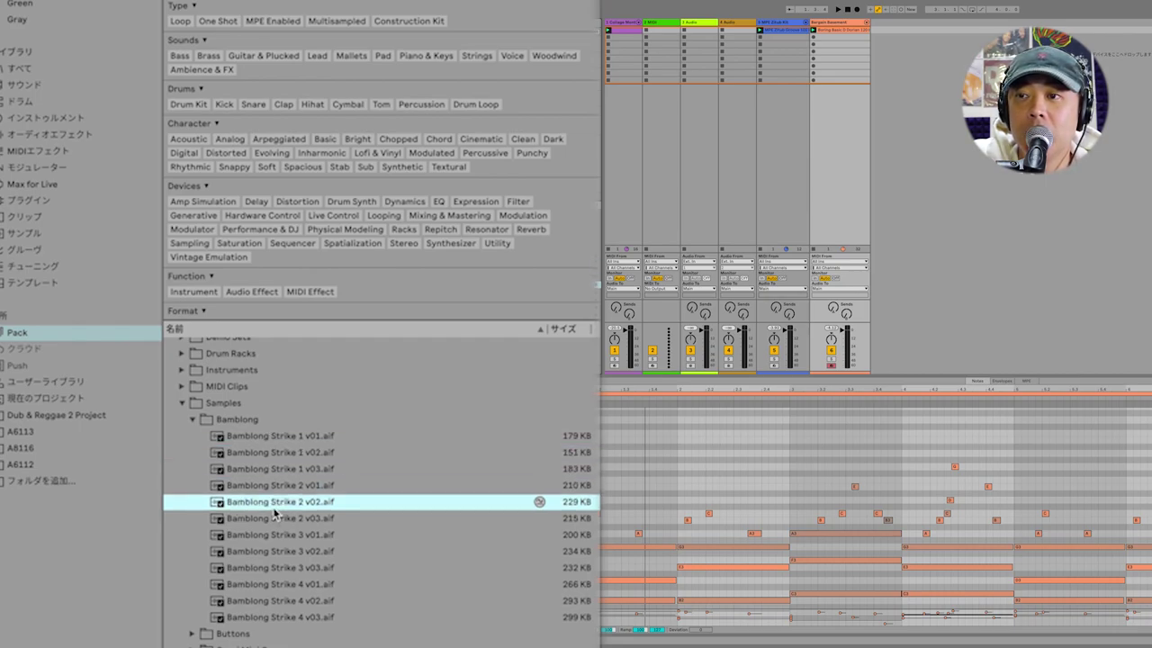
left_click(277, 521)
Audition the Bamblong Strike 3 and Strike 4 samples, and show the Arrangement View.
left_click(280, 537)
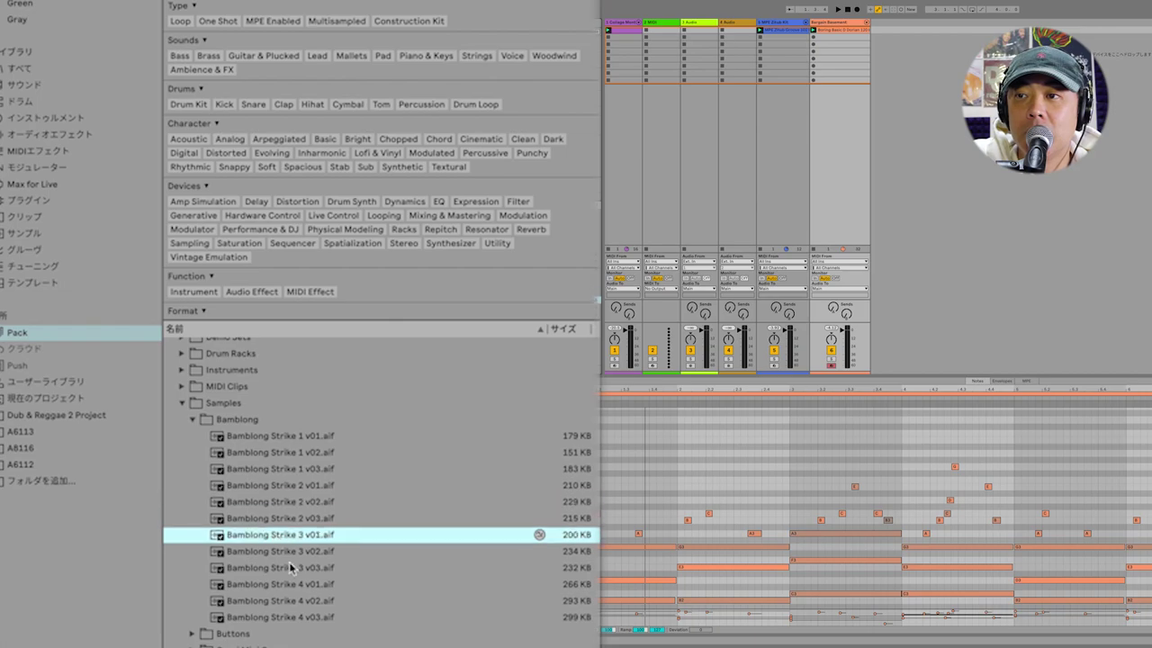
left_click(292, 553)
left_click(293, 569)
left_click(297, 585)
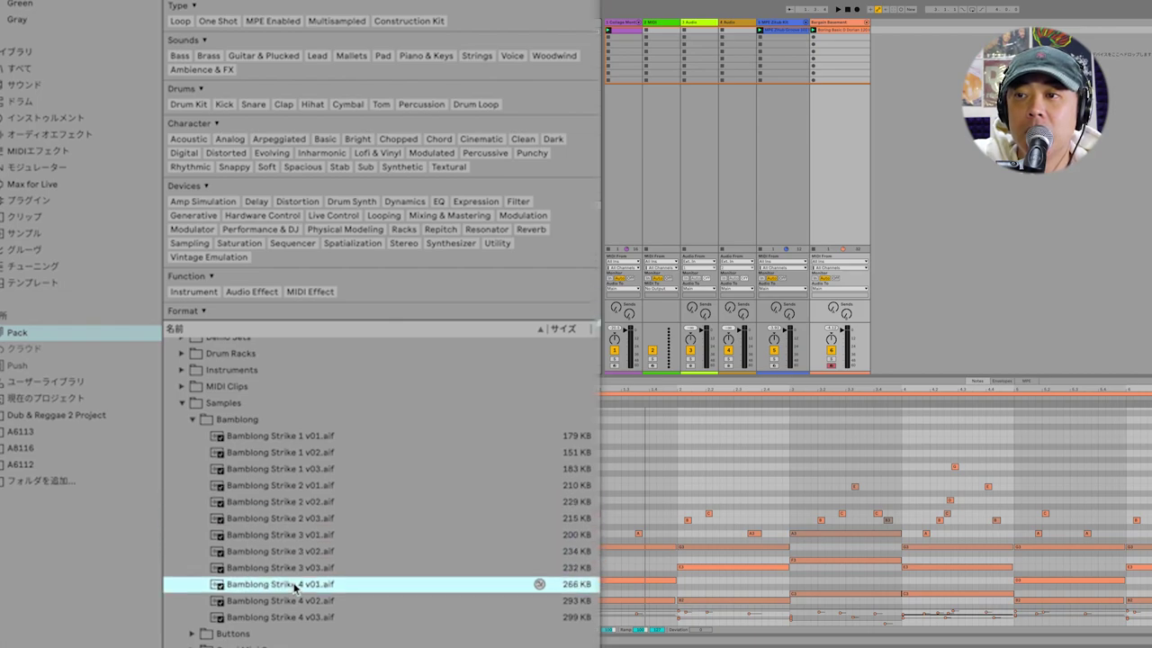
left_click(299, 600)
left_click(304, 617)
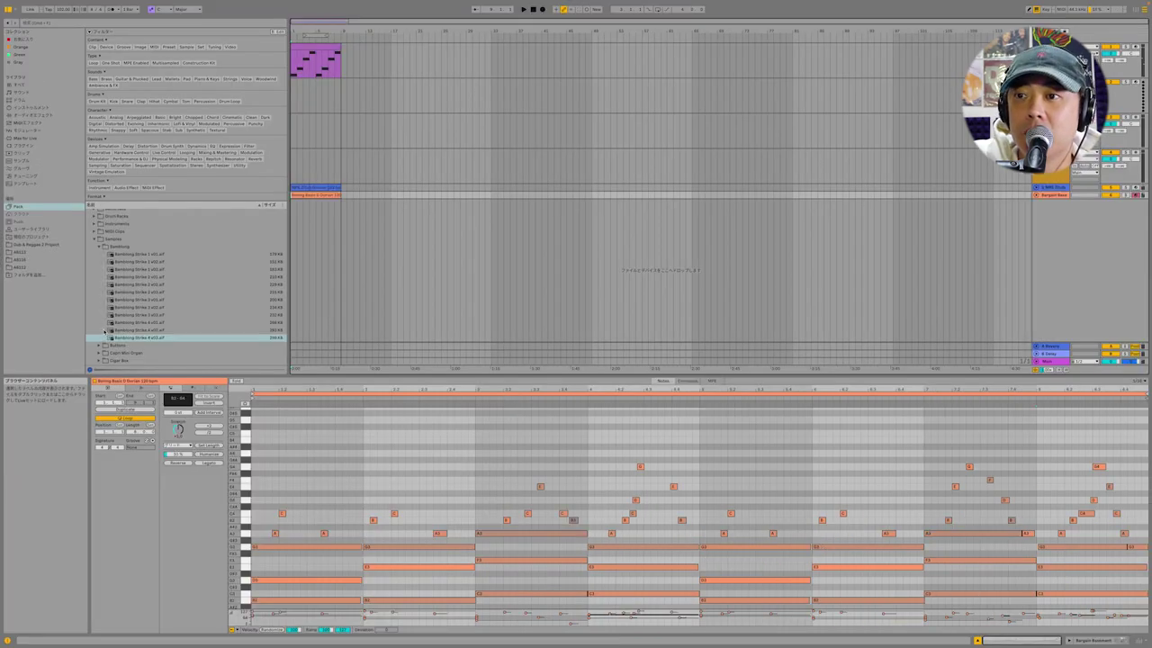
scroll(148, 334, "down", 2)
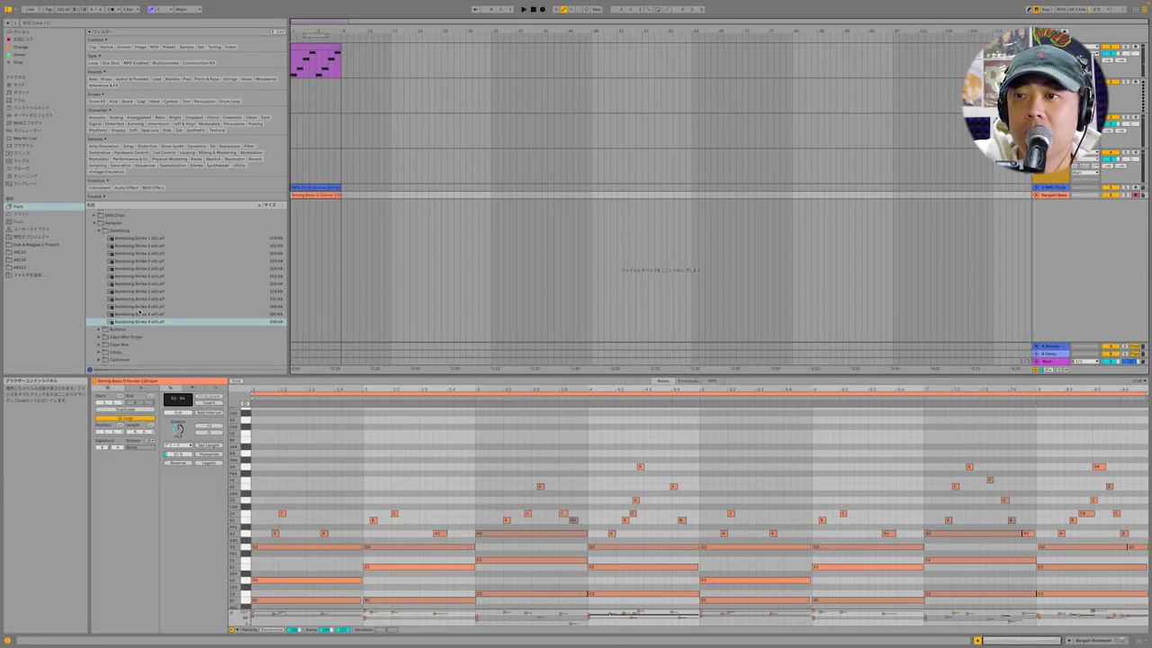
left_click(140, 309)
left_click(140, 301)
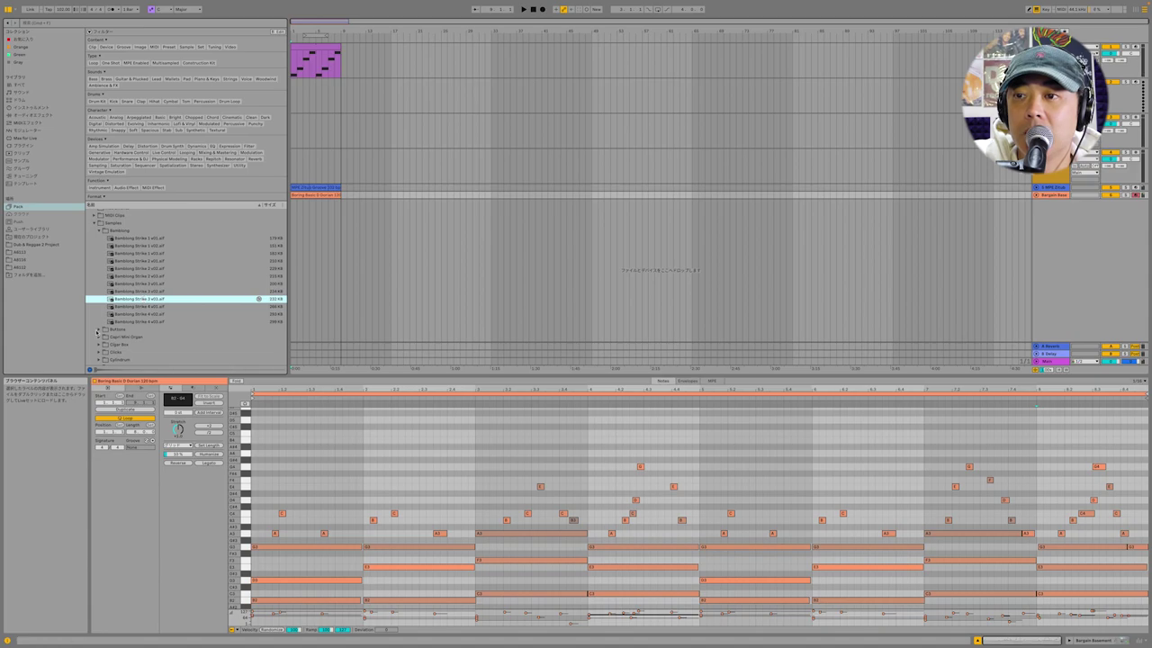
Open the Buttons sample folder and audition Button Noise 01.aif through Button Noise 03.aif.
left_click(99, 330)
left_click(140, 246)
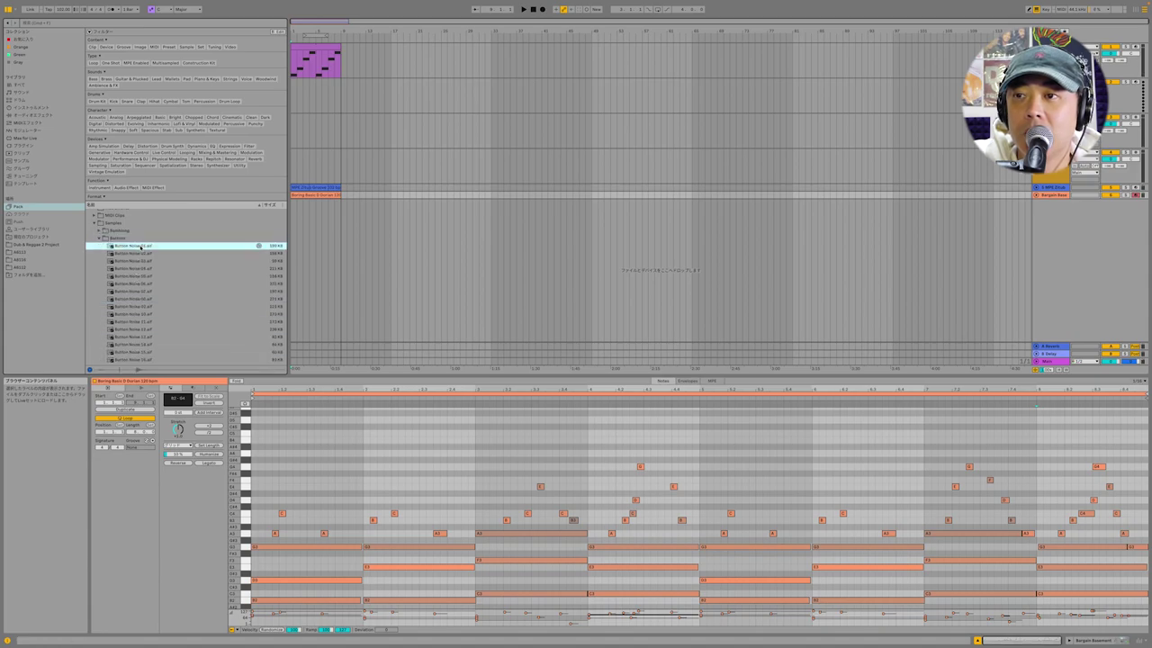
left_click(140, 253)
left_click(142, 261)
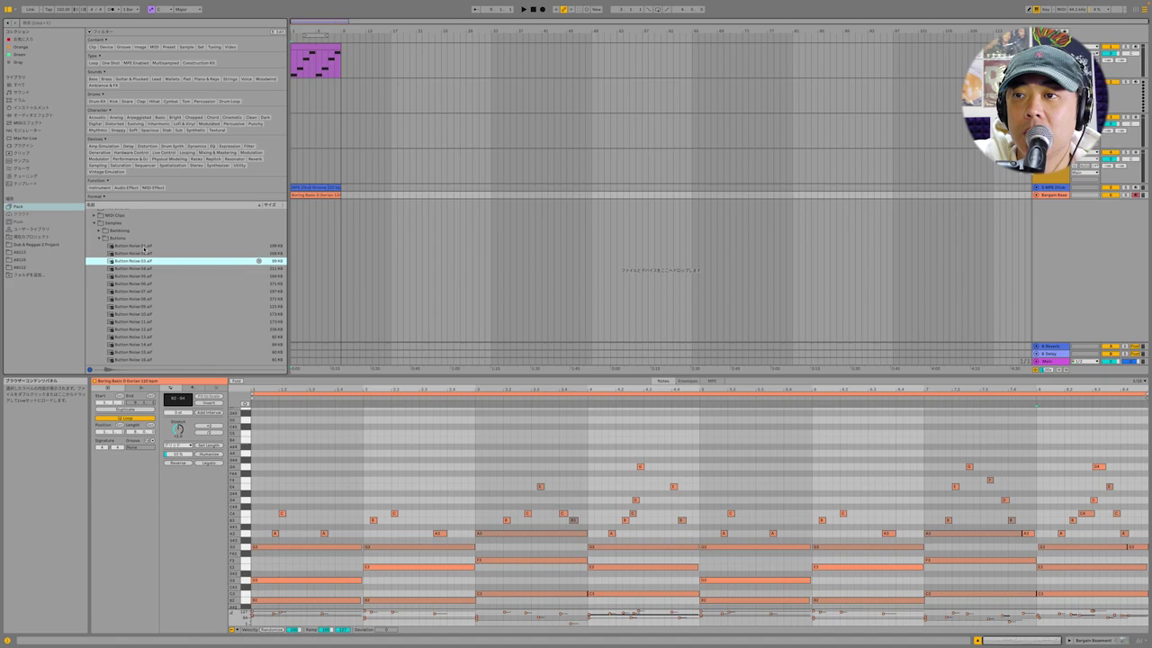
Place Button Noise 01.aif at bar 2 of the empty second track, and fit the arrangement's height and width to the window.
left_click(144, 245)
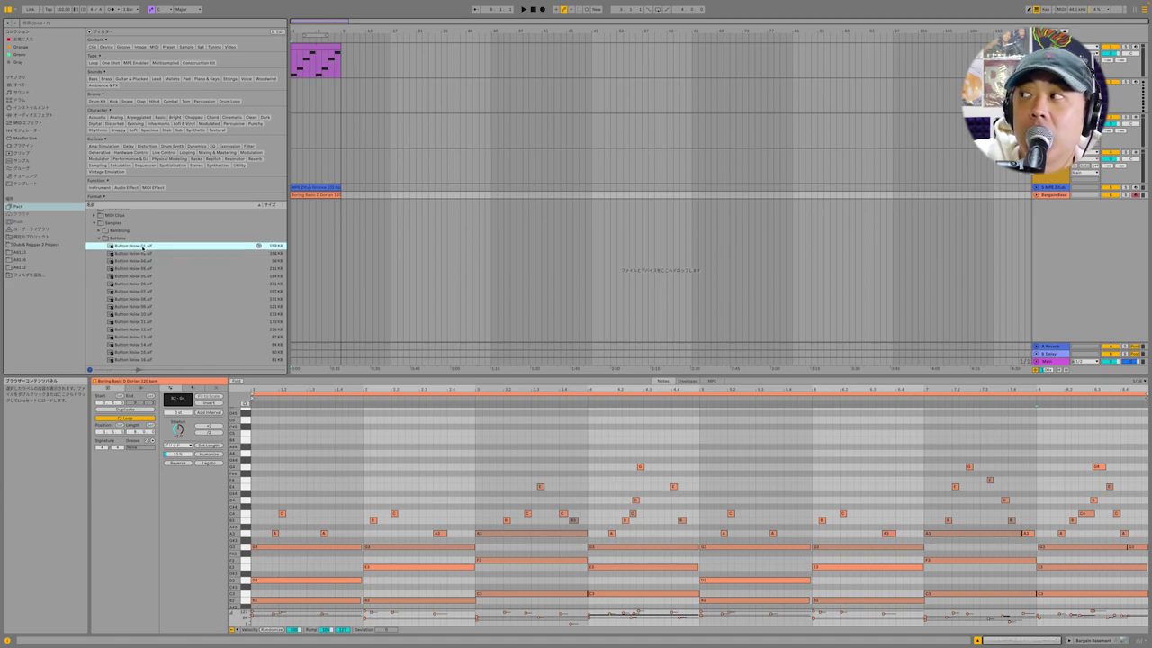
left_click(300, 99)
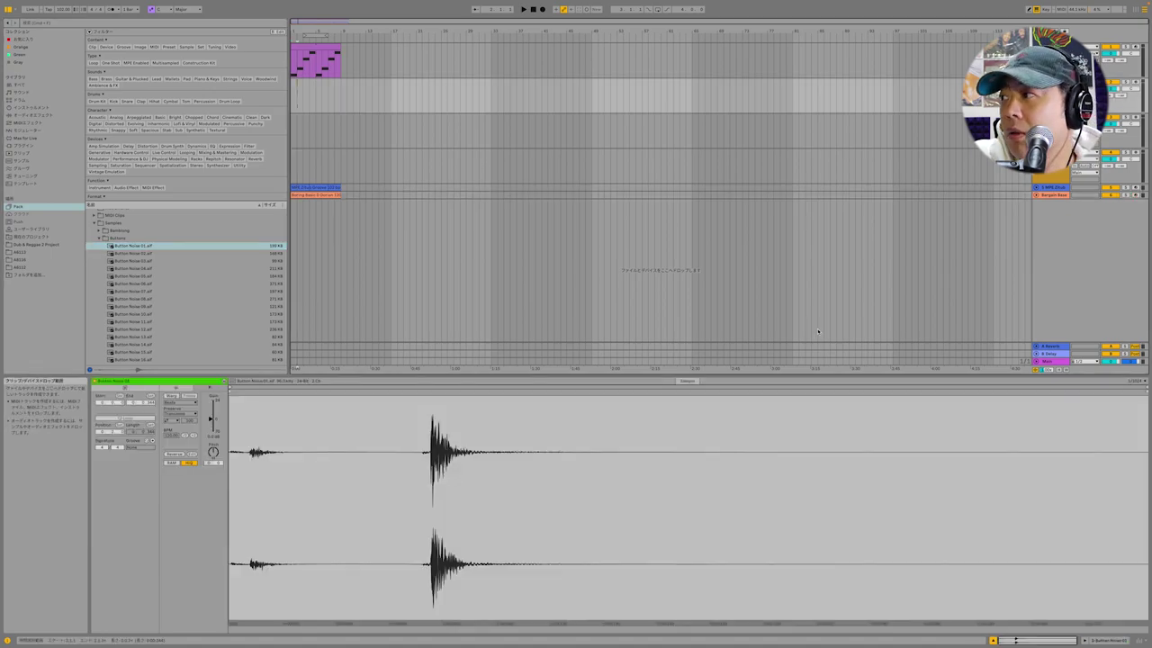
left_click(1061, 370)
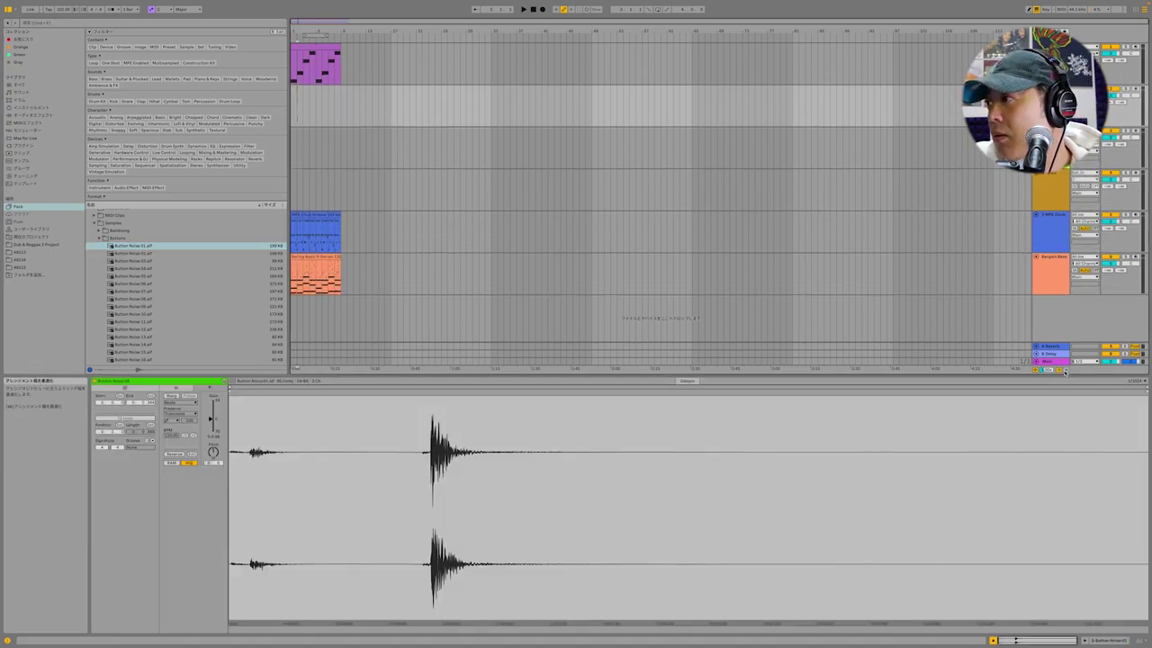
left_click(1065, 371)
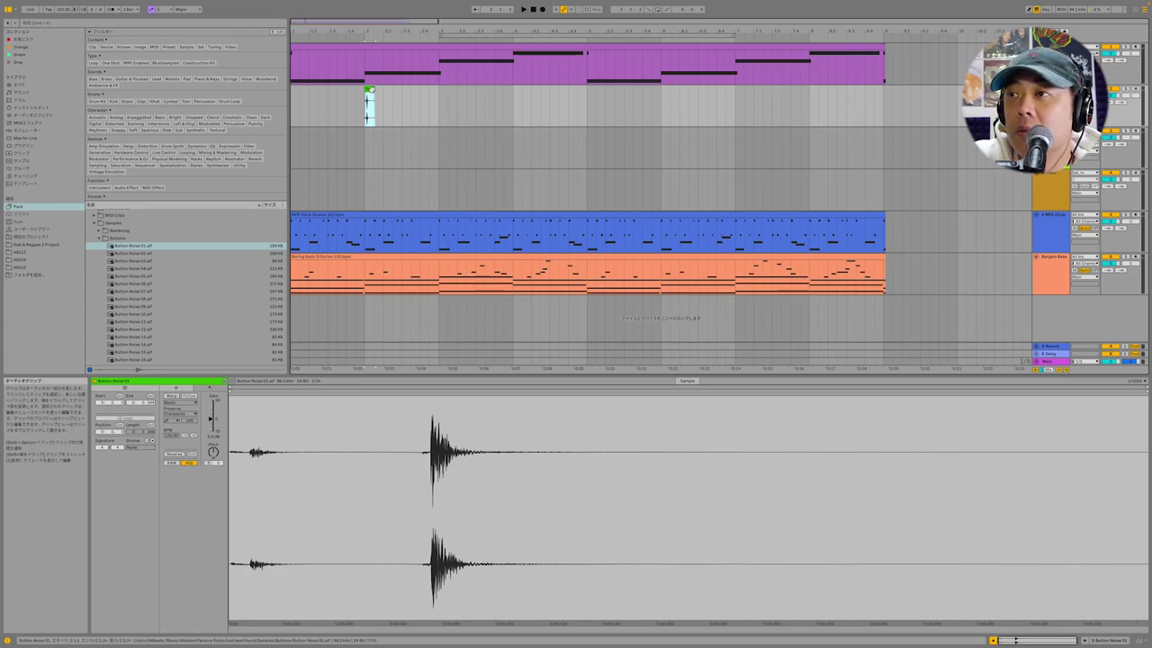
Play the arrangement from the start to hear the Button Noise sample at bar 2, and stop playback.
left_click(524, 9)
double_click(533, 10)
left_click(524, 10)
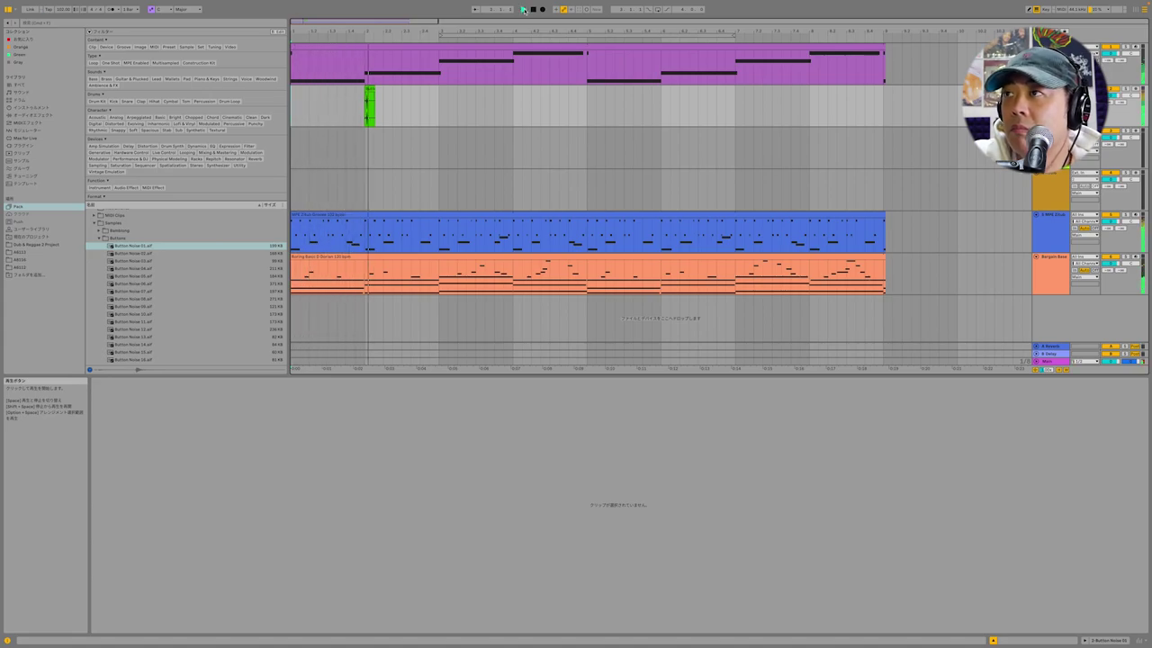
key("space")
Copy the Button Noise 01 clip to the start of bars 1 and 3 through 8 on the same track.
left_click(369, 95)
key("super+c")
left_click(440, 108)
key("super+v")
left_click(514, 112)
key("super+v")
left_click(587, 115)
key("super+v")
left_click(292, 114)
key("super+v")
left_click(661, 115)
key("super+v")
left_click(736, 117)
key("super+v")
left_click(810, 115)
key("super+v")
Play the arrangement from the beginning with the repeated Button Noise clips, and stop playback.
key("space")
key("space")
left_click(533, 10)
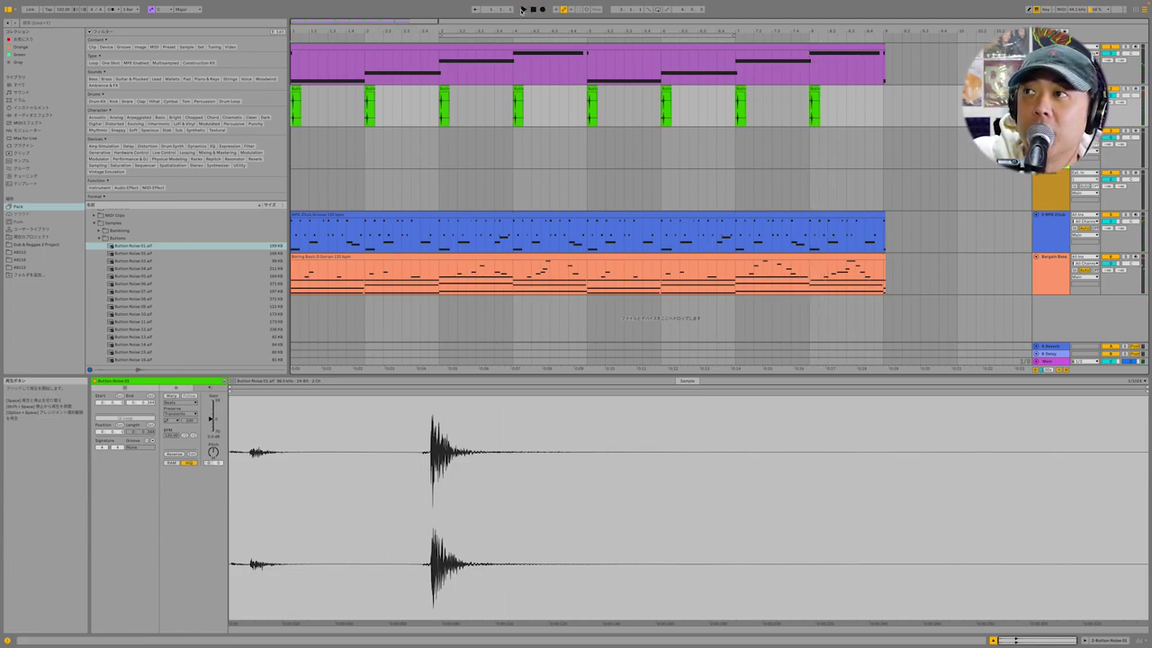
left_click(523, 9)
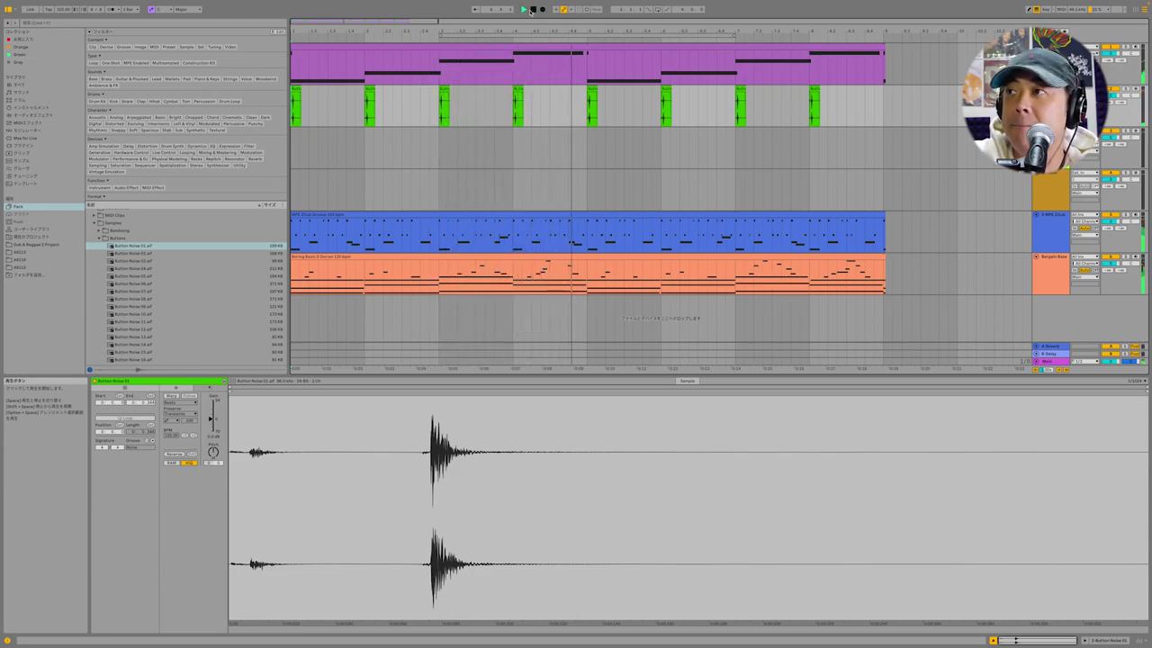
left_click(535, 11)
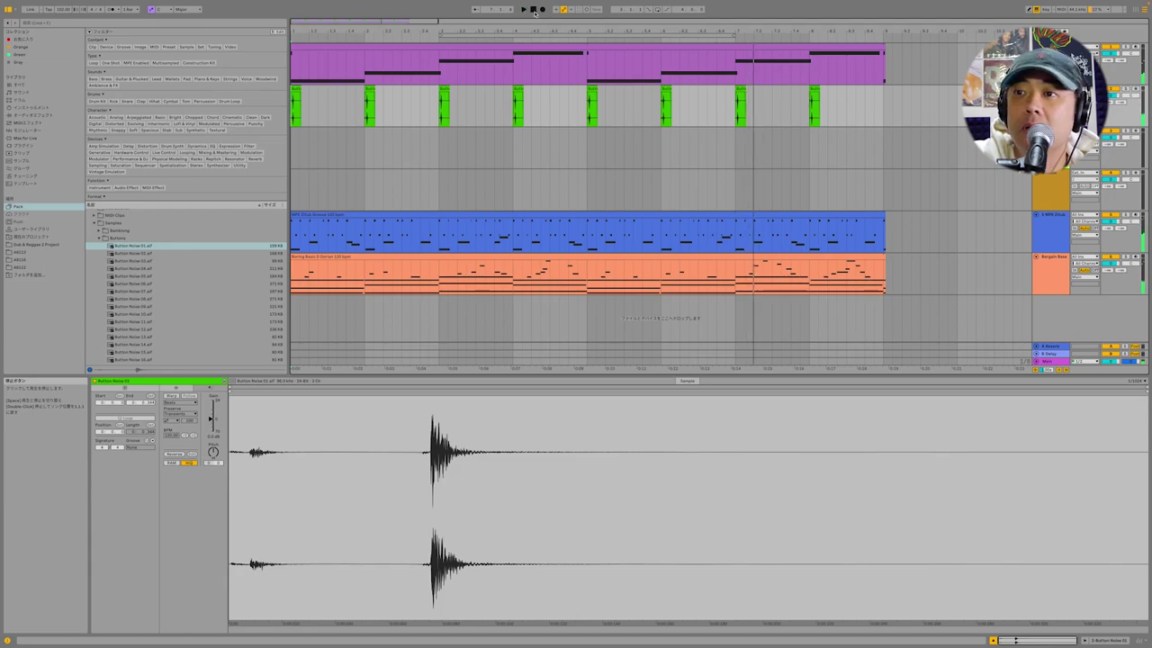
Collapse the sample folders and examine the 4Xfade.amxd device in the Lost and Found pack's Utility folder.
left_click(100, 239)
left_click(94, 224)
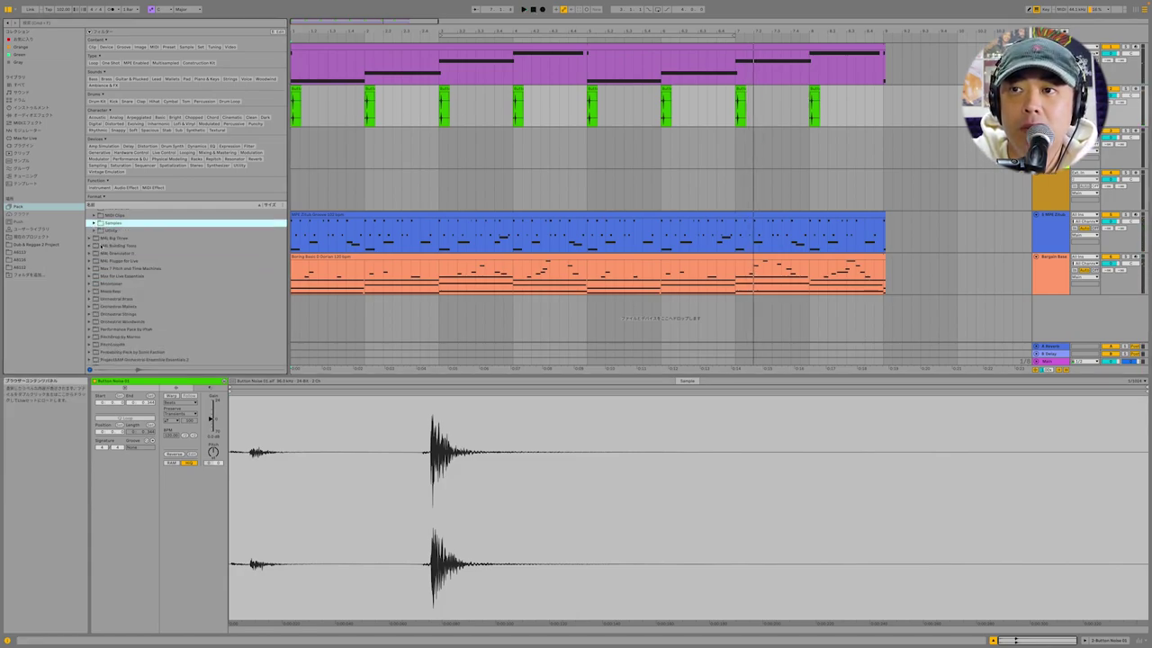
left_click(95, 231)
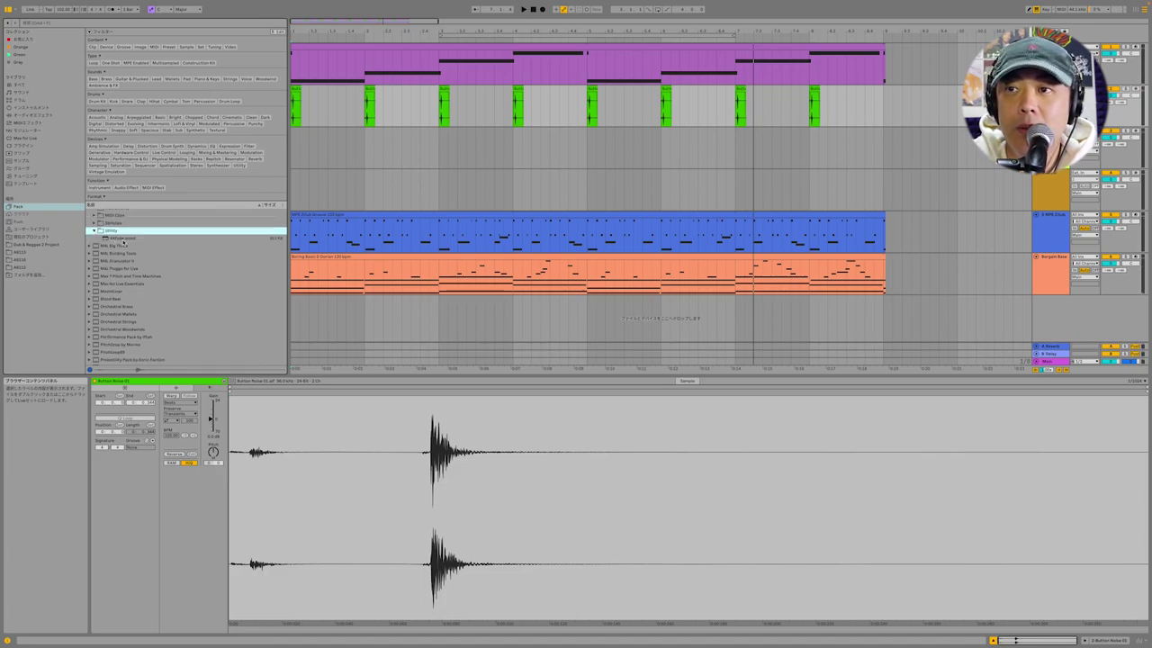
left_click(123, 239)
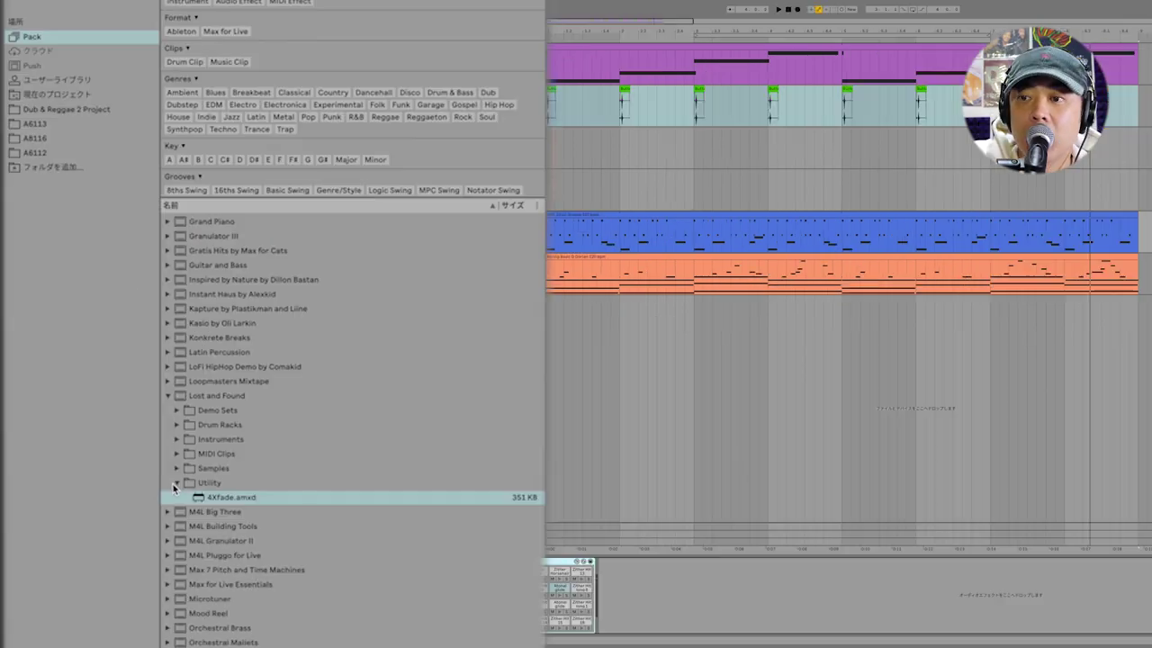
left_click(95, 231)
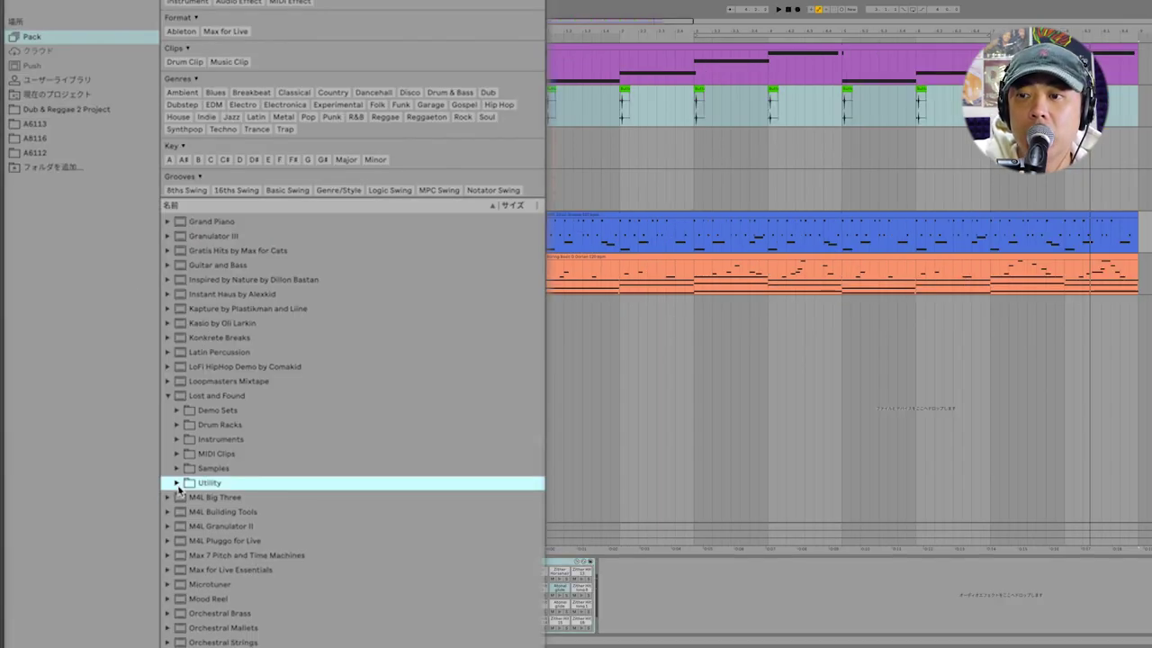
left_click(177, 483)
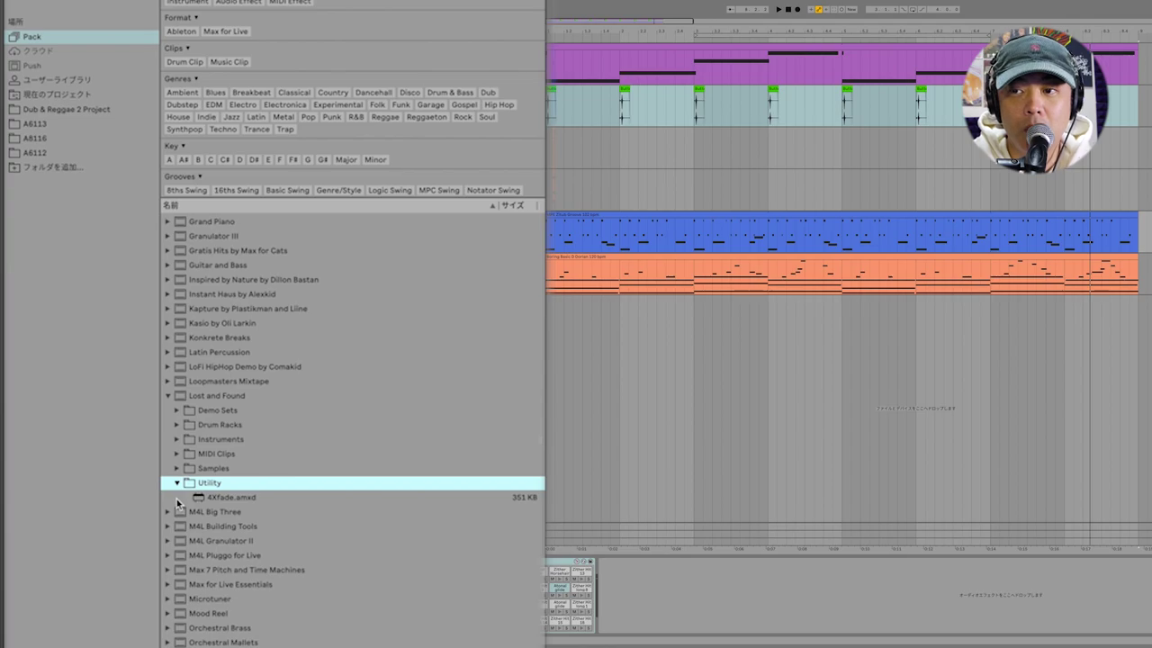
left_click(232, 498)
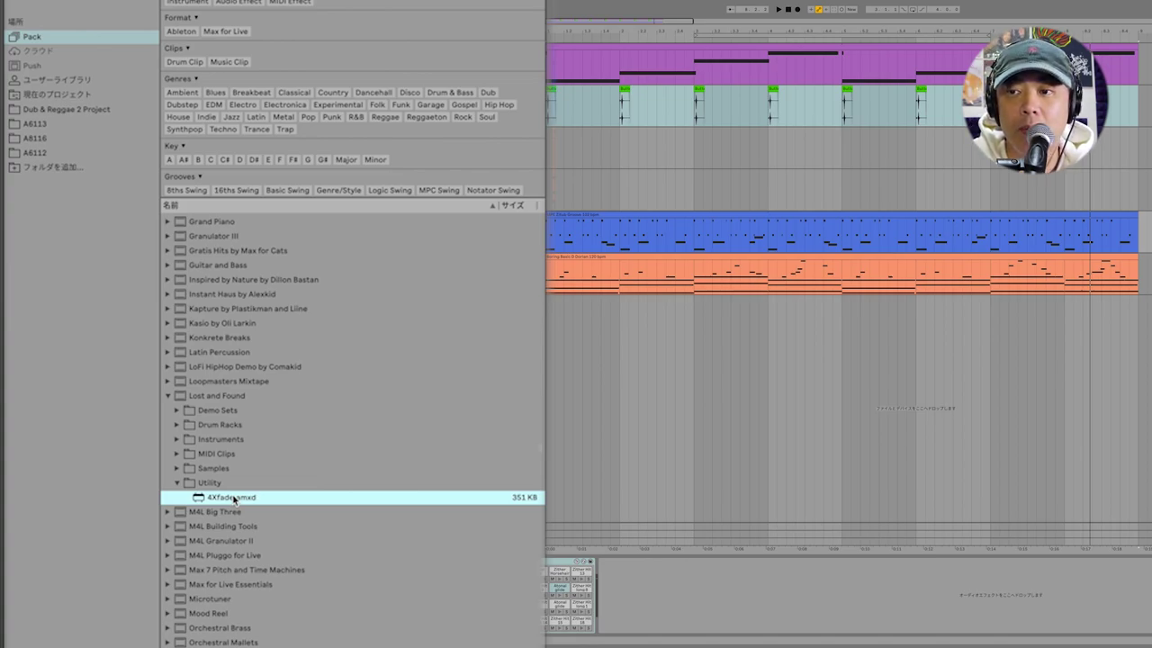
left_click(239, 401)
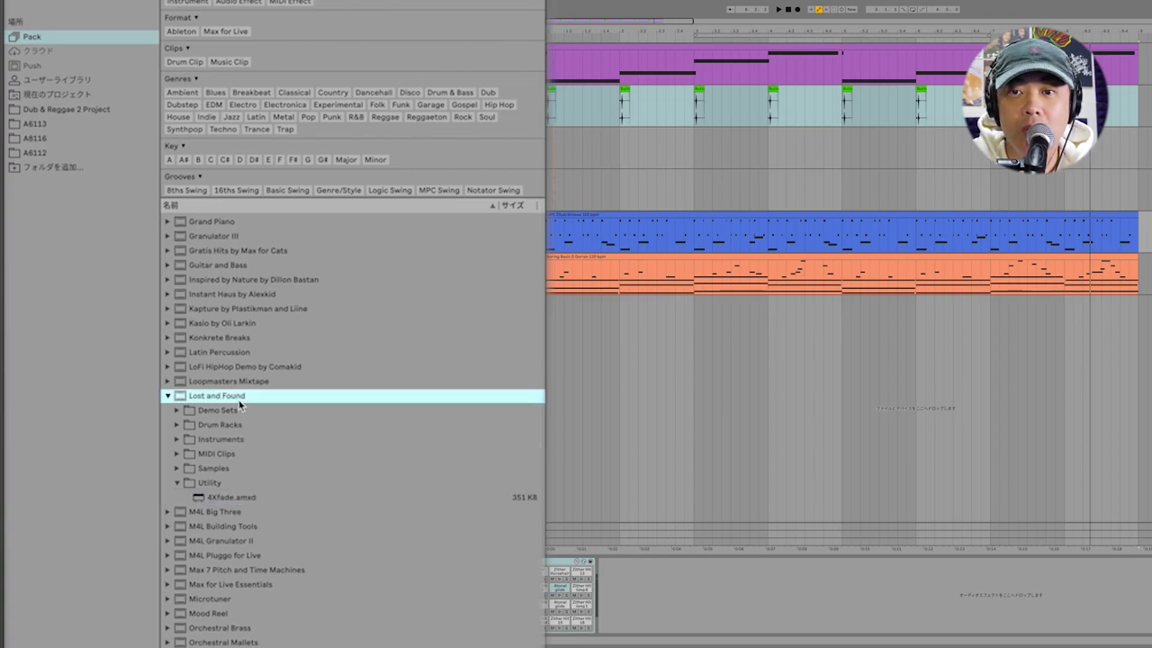